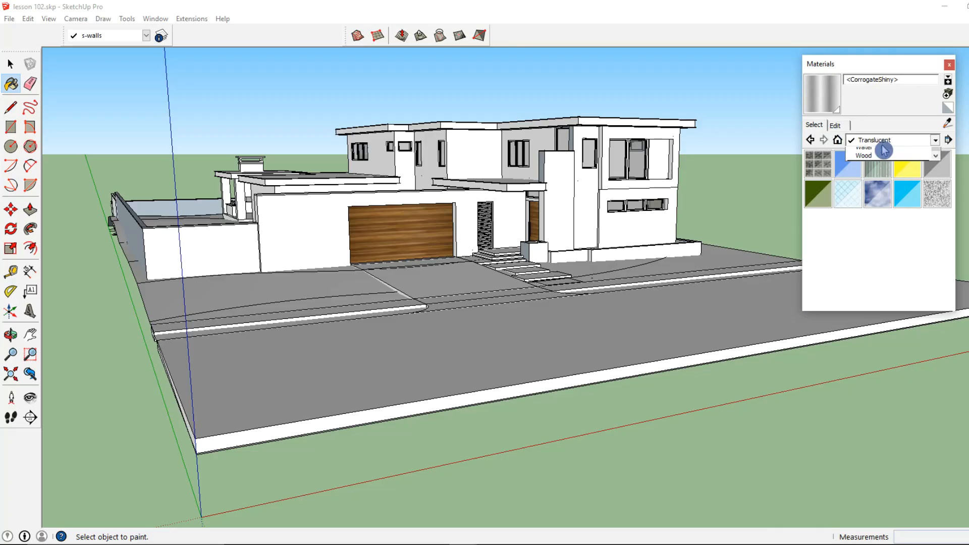
Open the lot group for editing and select its ground surface around the house.
{"action": "left_click_drag", "start_coordinate": [932, 252], "coordinate": [942, 183]}
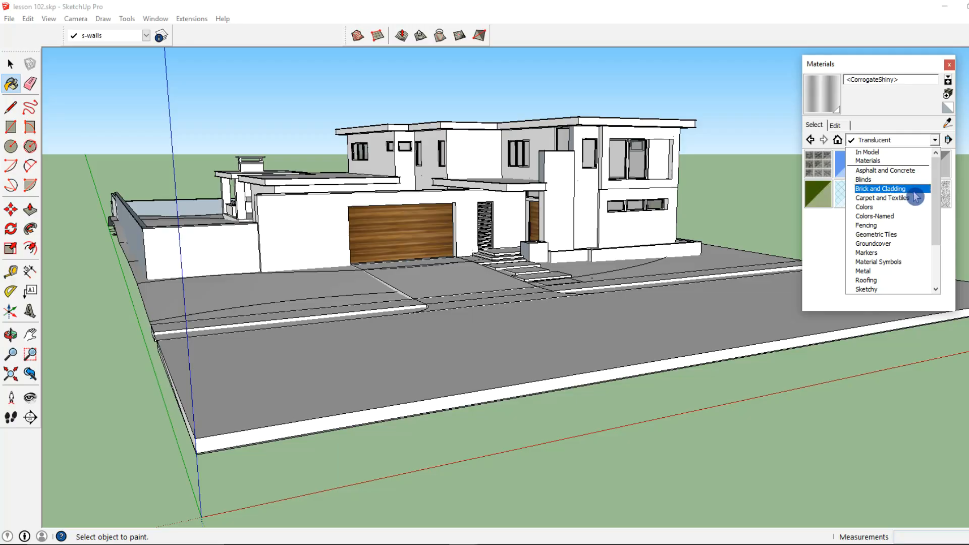
{"action": "left_click", "coordinate": [10, 65]}
{"action": "middle_click_drag", "start_coordinate": [325, 290], "coordinate": [329, 317]}
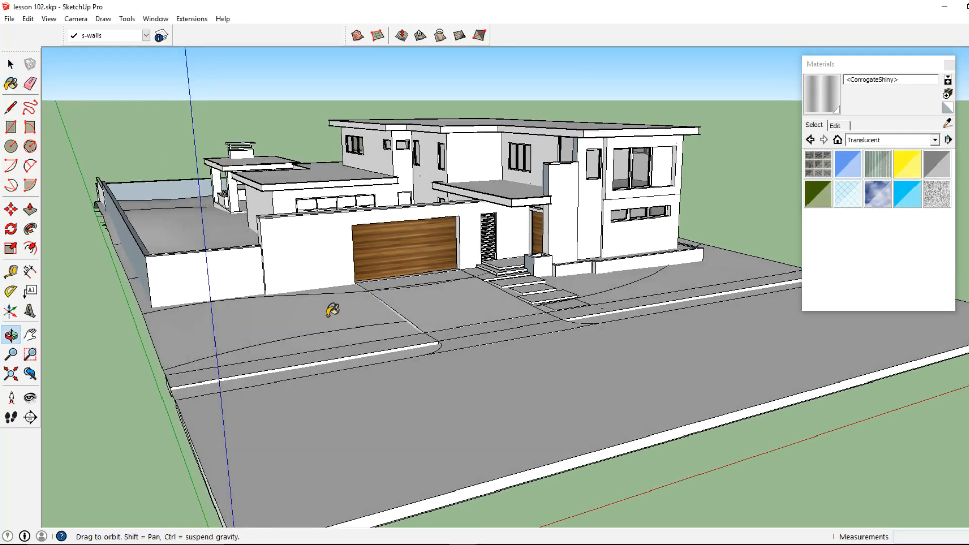
{"action": "left_click", "coordinate": [9, 64]}
{"action": "middle_click_drag", "start_coordinate": [293, 283], "coordinate": [334, 301]}
{"action": "left_click", "coordinate": [334, 301]}
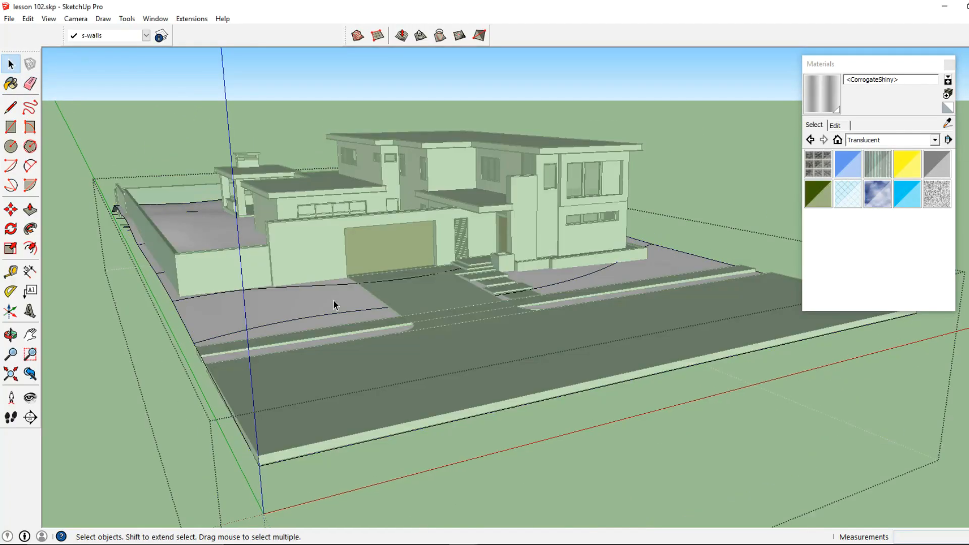
{"action": "double_click", "coordinate": [335, 299]}
{"action": "left_click", "coordinate": [335, 299]}
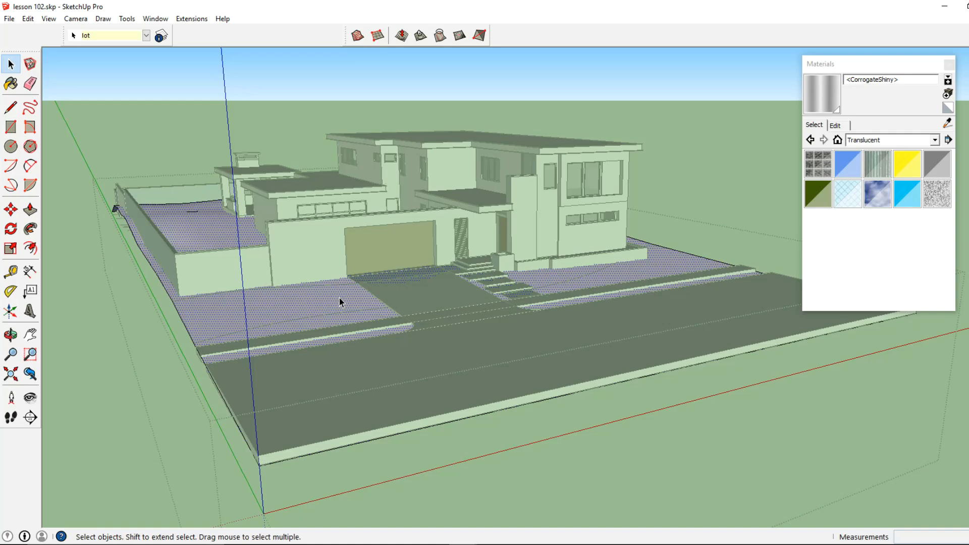
Paint the lot's ground surface with Vegetation_Grass_Artificial from the Vegetation materials.
{"action": "left_click", "coordinate": [899, 141]}
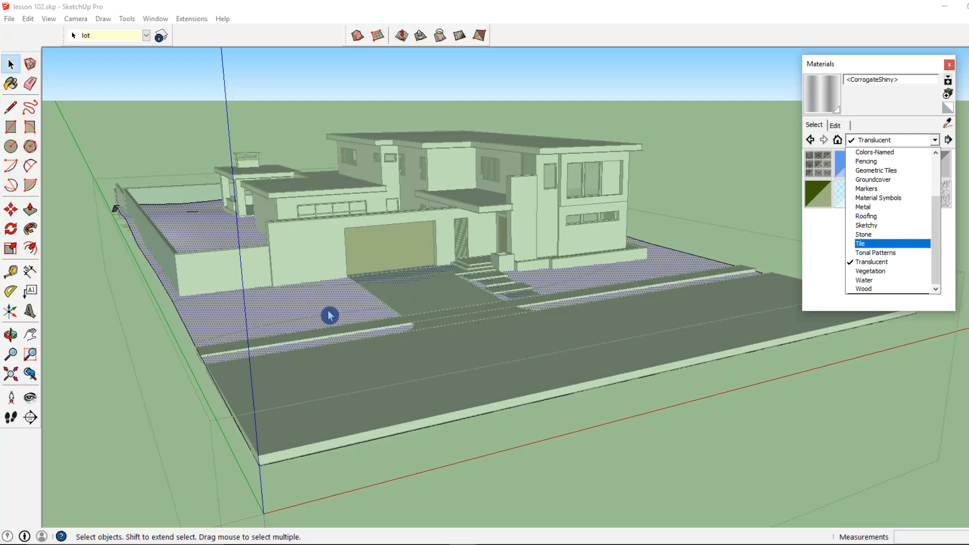
{"action": "left_click", "coordinate": [878, 272]}
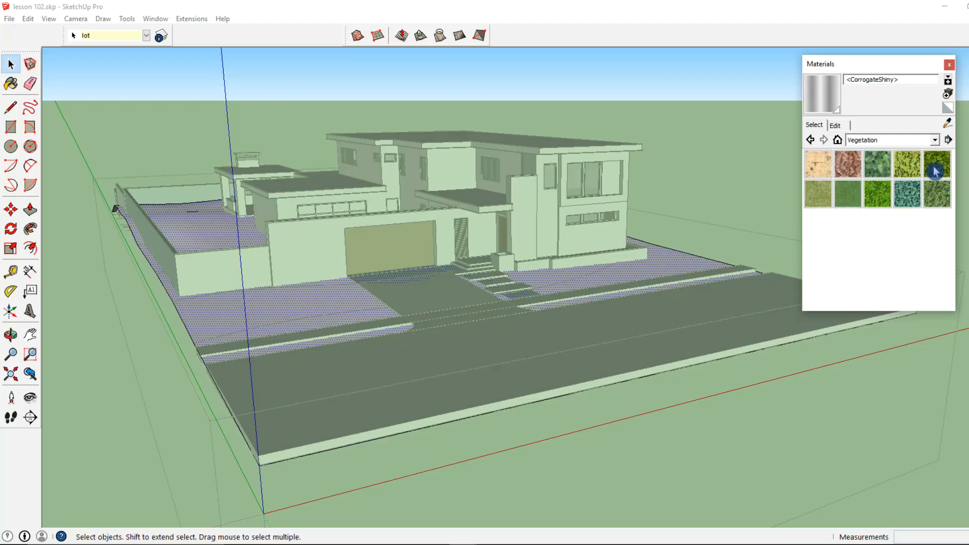
{"action": "left_click", "coordinate": [855, 194]}
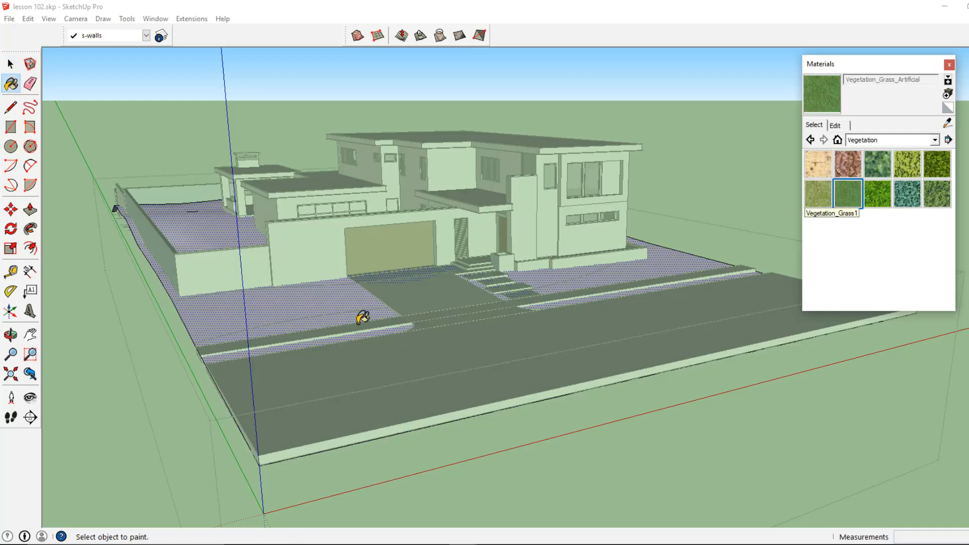
{"action": "left_click", "coordinate": [333, 302]}
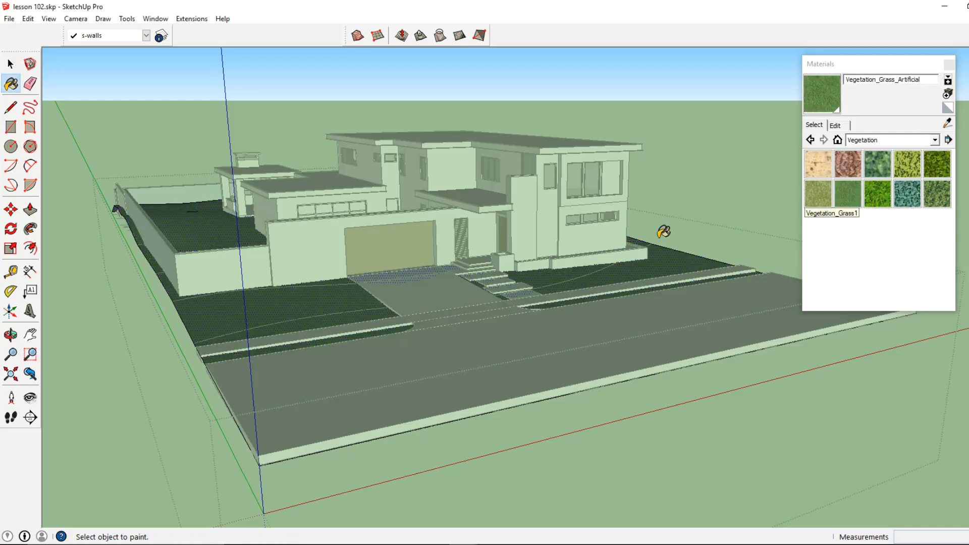
Close the lot group and set the grass material's texture size to 7 in width and height.
{"action": "left_click", "coordinate": [835, 126]}
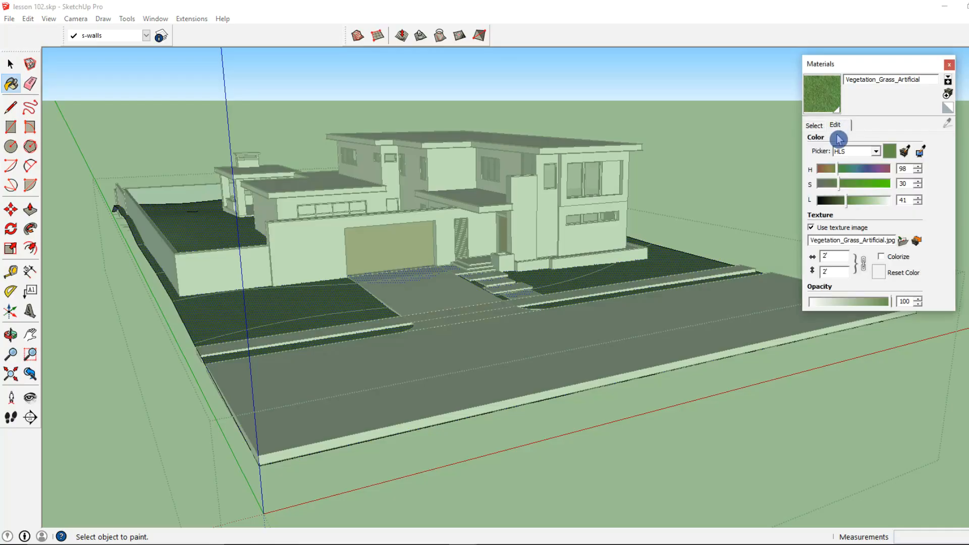
{"action": "scroll", "coordinate": [349, 312], "scroll_direction": "up", "scroll_amount": 4}
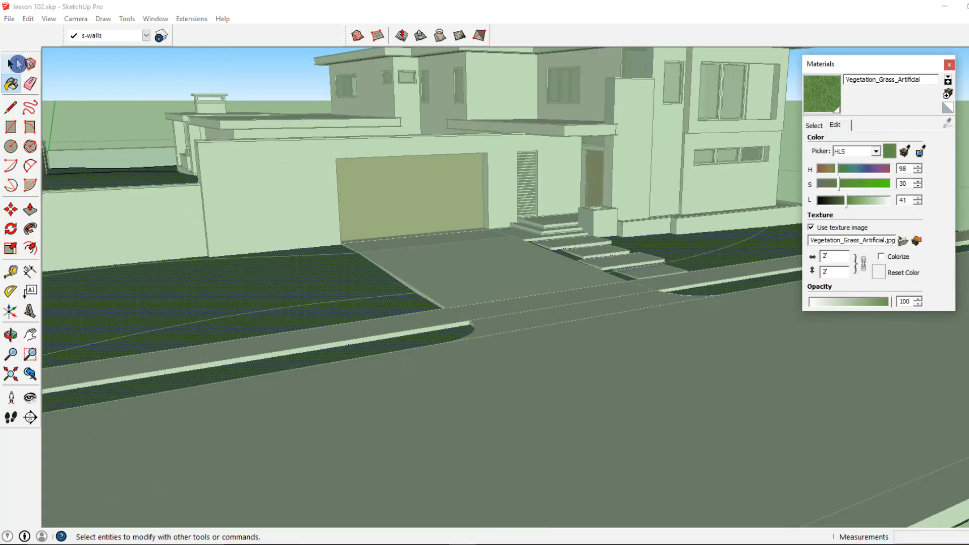
{"action": "left_click", "coordinate": [11, 64]}
{"action": "key", "text": "Escape"}
{"action": "key", "text": "Escape"}
{"action": "middle_click_drag", "start_coordinate": [304, 314], "coordinate": [353, 350]}
{"action": "scroll", "coordinate": [354, 351], "scroll_direction": "up", "scroll_amount": 6}
{"action": "scroll", "coordinate": [408, 374], "scroll_direction": "down", "scroll_amount": 4}
{"action": "left_click", "coordinate": [844, 259]}
{"action": "key", "text": "Return"}
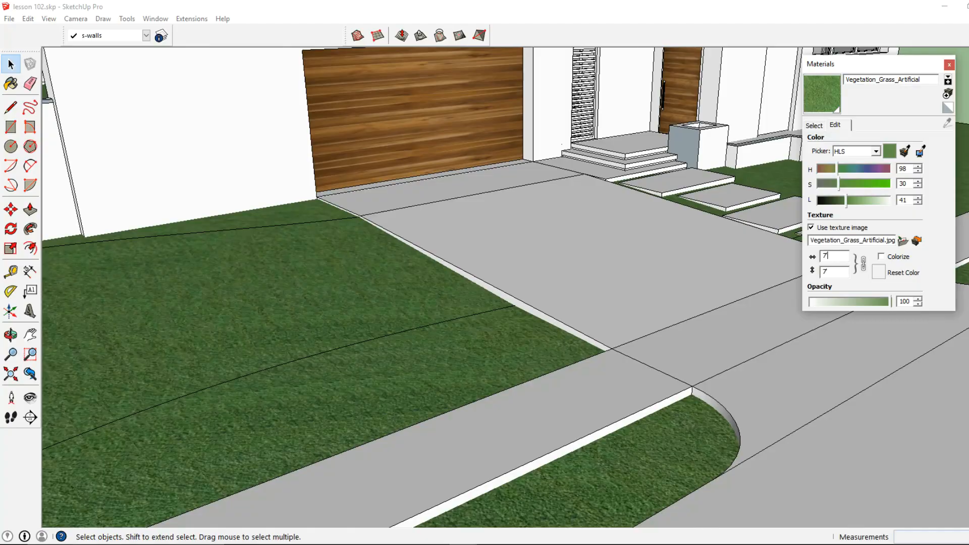
Adjust the grass material's color to saturation 38 and lightness 30.
{"action": "scroll", "coordinate": [701, 218], "scroll_direction": "down", "scroll_amount": 5}
{"action": "mouse_move", "coordinate": [700, 219]}
{"action": "middle_mouse_down"}
{"action": "mouse_move", "coordinate": [612, 251]}
{"action": "mouse_move", "coordinate": [447, 240]}
{"action": "mouse_move", "coordinate": [360, 258]}
{"action": "mouse_move", "coordinate": [461, 236]}
{"action": "mouse_move", "coordinate": [688, 220]}
{"action": "middle_mouse_up"}
{"action": "left_click_drag", "start_coordinate": [829, 202], "coordinate": [846, 203]}
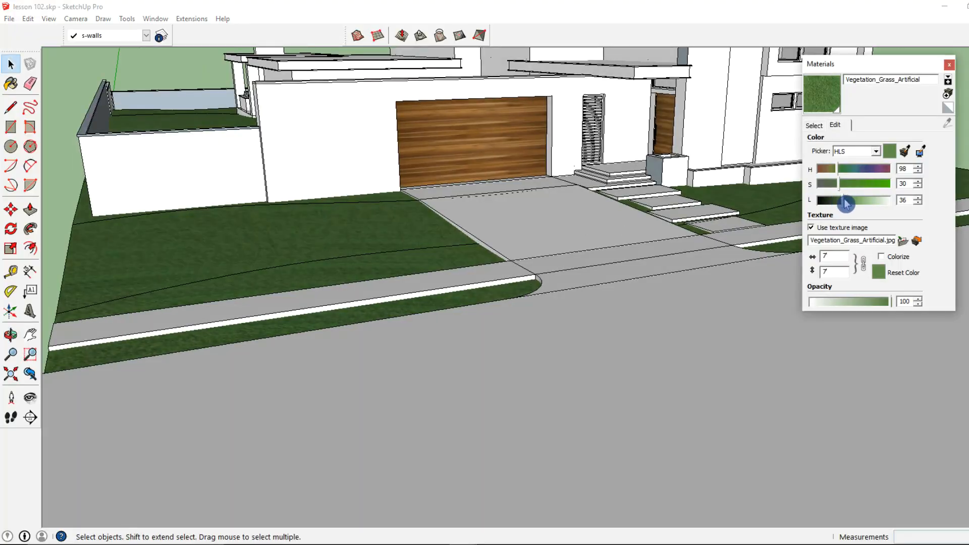
{"action": "left_click_drag", "start_coordinate": [840, 185], "coordinate": [843, 202]}
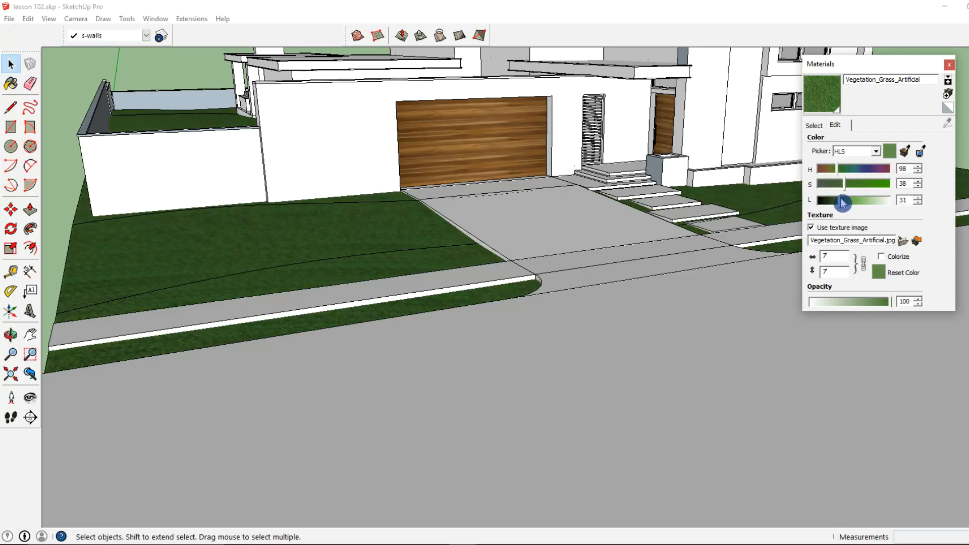
{"action": "middle_click_drag", "start_coordinate": [646, 237], "coordinate": [690, 269]}
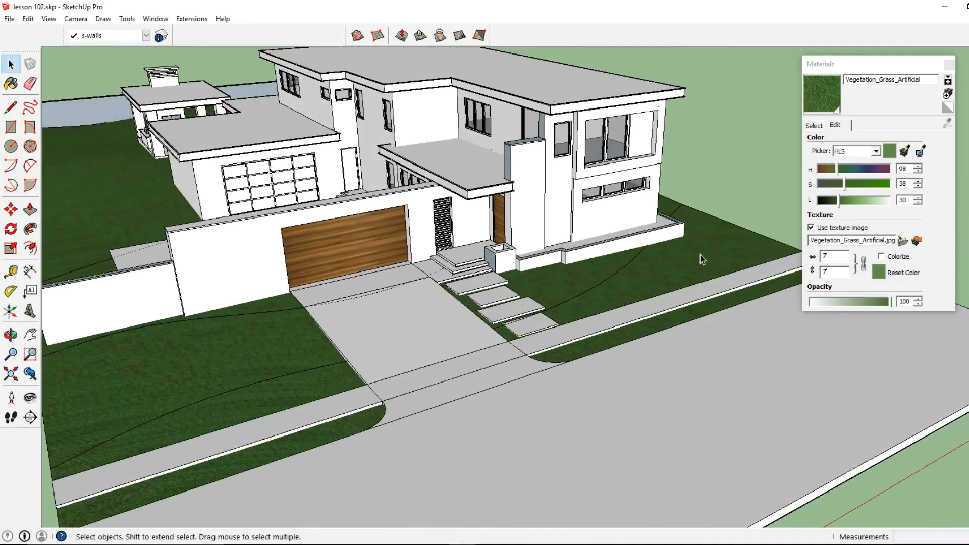
Display the Stone materials, open the walls group for editing and select the garage wall's front face.
{"action": "left_click", "coordinate": [813, 126]}
{"action": "left_click", "coordinate": [891, 140]}
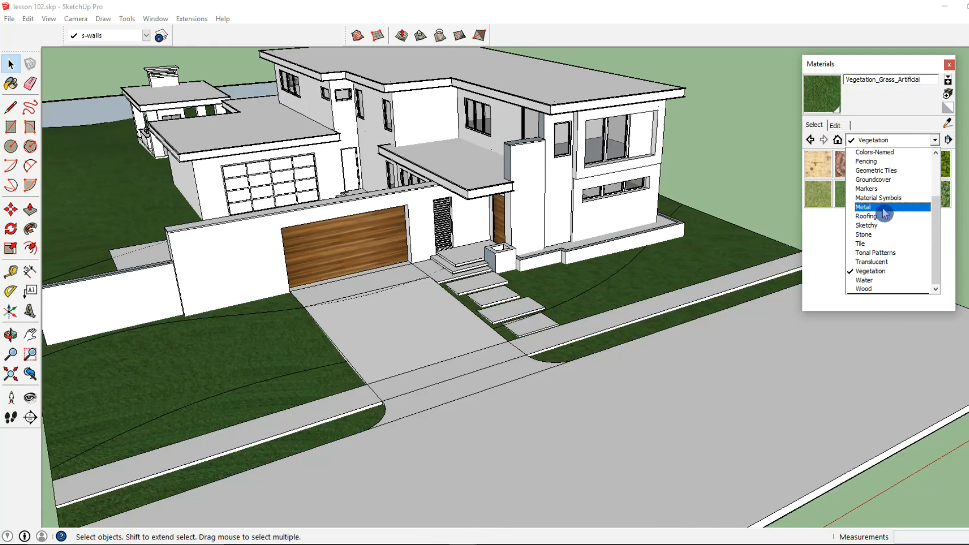
{"action": "left_click", "coordinate": [882, 234]}
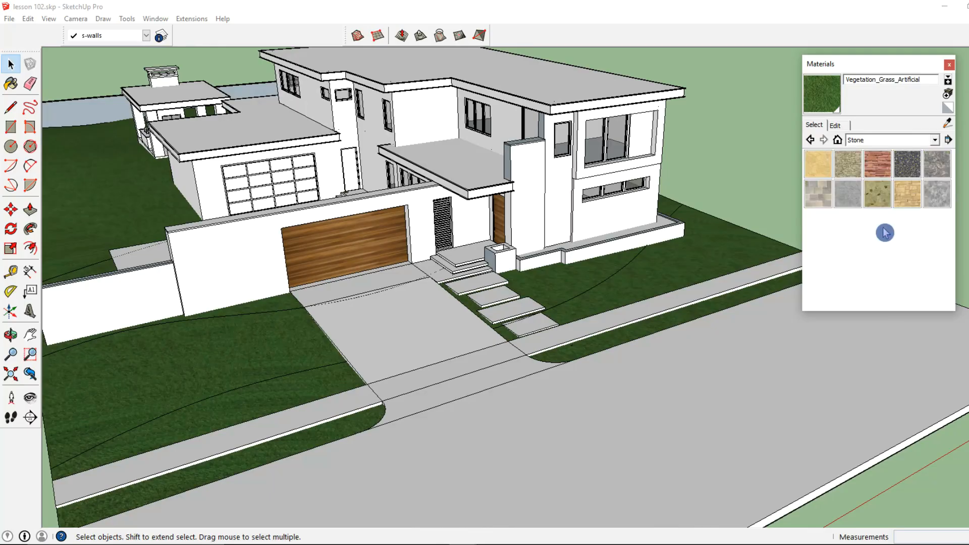
{"action": "left_click", "coordinate": [850, 171]}
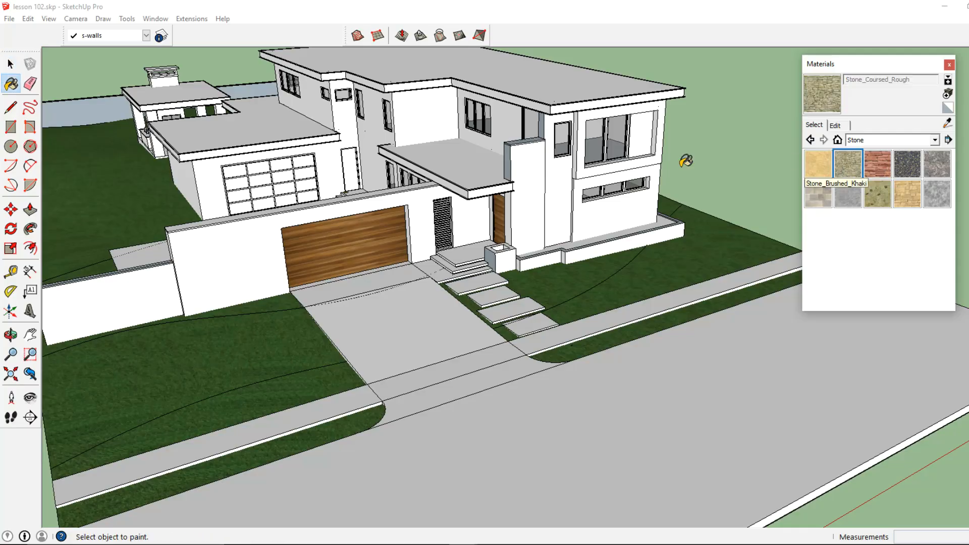
{"action": "middle_click_drag", "start_coordinate": [282, 202], "coordinate": [380, 187]}
{"action": "scroll", "coordinate": [316, 242], "scroll_direction": "up", "scroll_amount": 2}
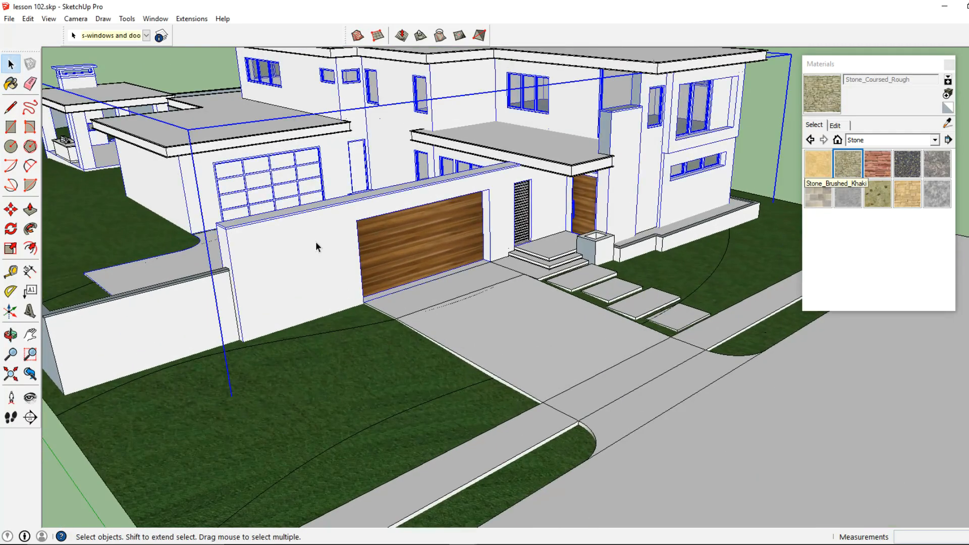
{"action": "double_click", "coordinate": [316, 242]}
{"action": "left_click", "coordinate": [316, 242]}
{"action": "double_click", "coordinate": [316, 241]}
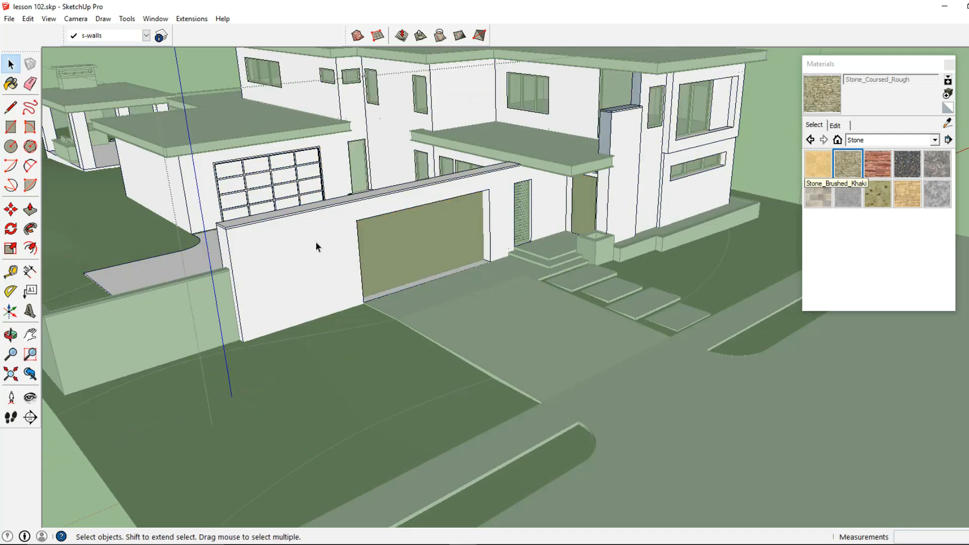
{"action": "left_click", "coordinate": [316, 241]}
Paint the garage wall's front face with Stone_Coursed_Rough.
{"action": "middle_click_drag", "start_coordinate": [314, 242], "coordinate": [477, 221]}
{"action": "left_click", "coordinate": [847, 164]}
{"action": "scroll", "coordinate": [418, 266], "scroll_direction": "up", "scroll_amount": 4}
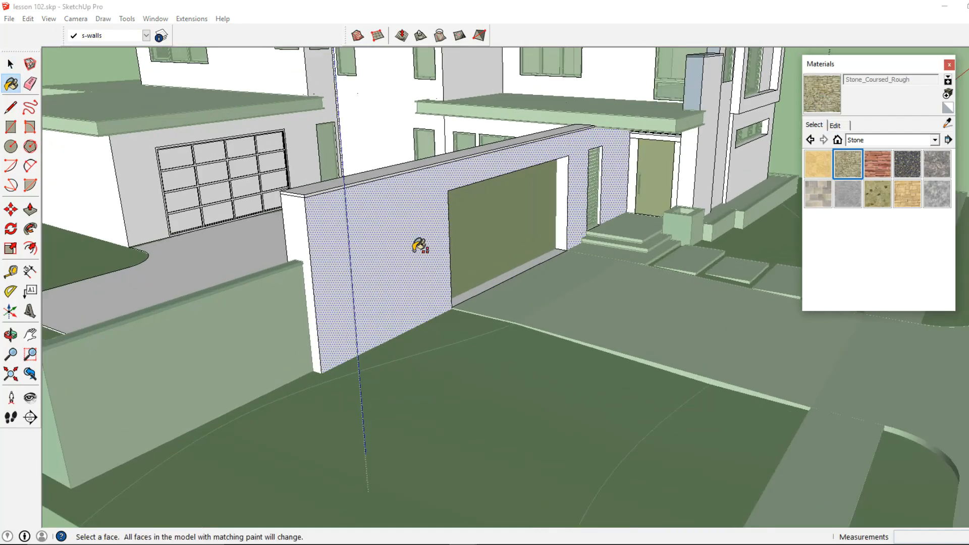
{"action": "left_click", "coordinate": [406, 208]}
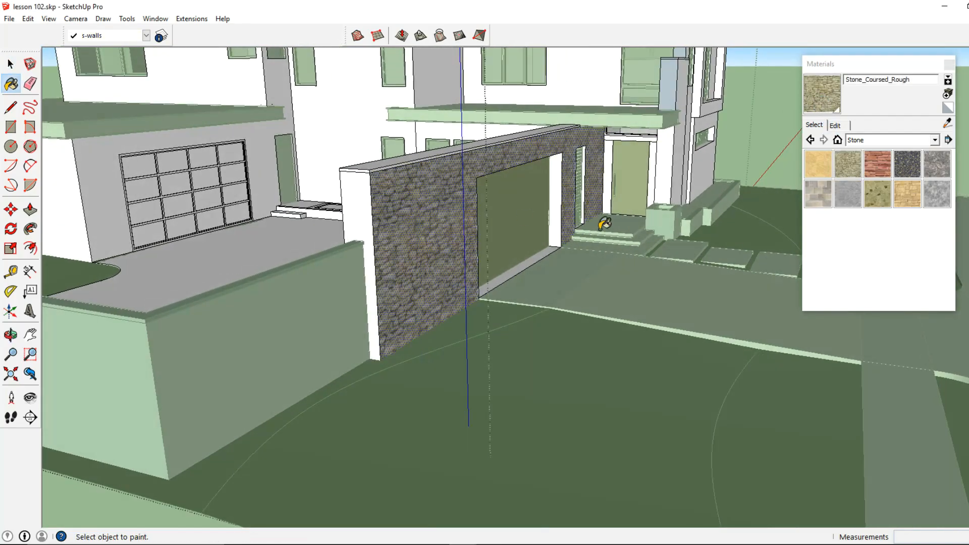
Paint the garage wall's front, its exposed end and the garage opening's reveal with Stone_Sandstone_Ashlar_Light.
{"action": "middle_click_drag", "start_coordinate": [510, 215], "coordinate": [454, 242]}
{"action": "scroll", "coordinate": [348, 188], "scroll_direction": "up", "scroll_amount": 2}
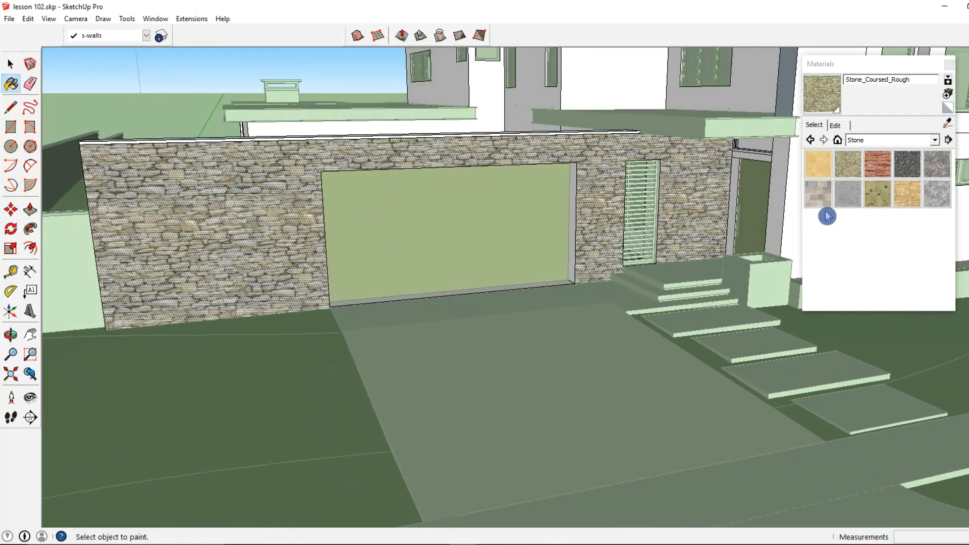
{"action": "left_click", "coordinate": [912, 197]}
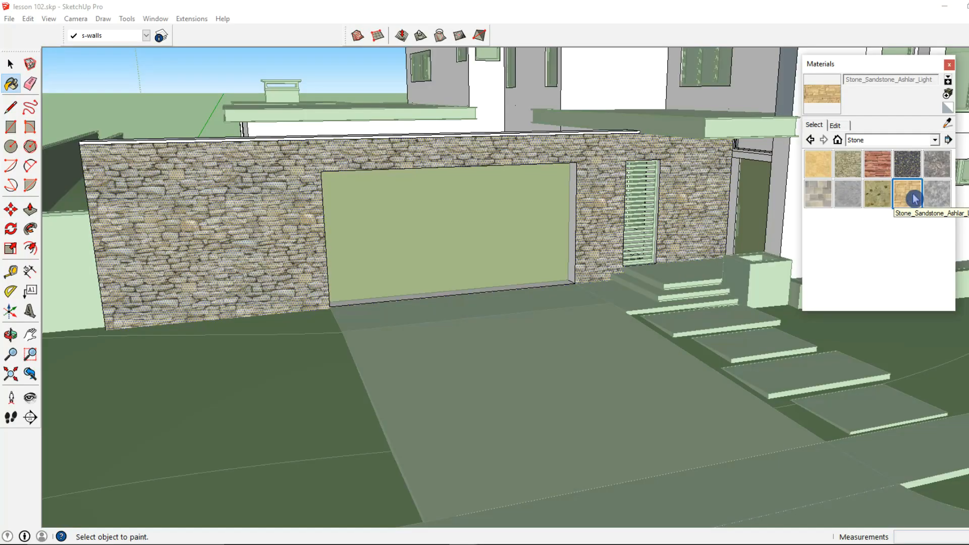
{"action": "left_click", "coordinate": [226, 210]}
{"action": "middle_click_drag", "start_coordinate": [195, 211], "coordinate": [568, 231]}
{"action": "left_click", "coordinate": [587, 225]}
{"action": "left_click", "coordinate": [664, 212]}
{"action": "middle_click_drag", "start_coordinate": [664, 212], "coordinate": [695, 212]}
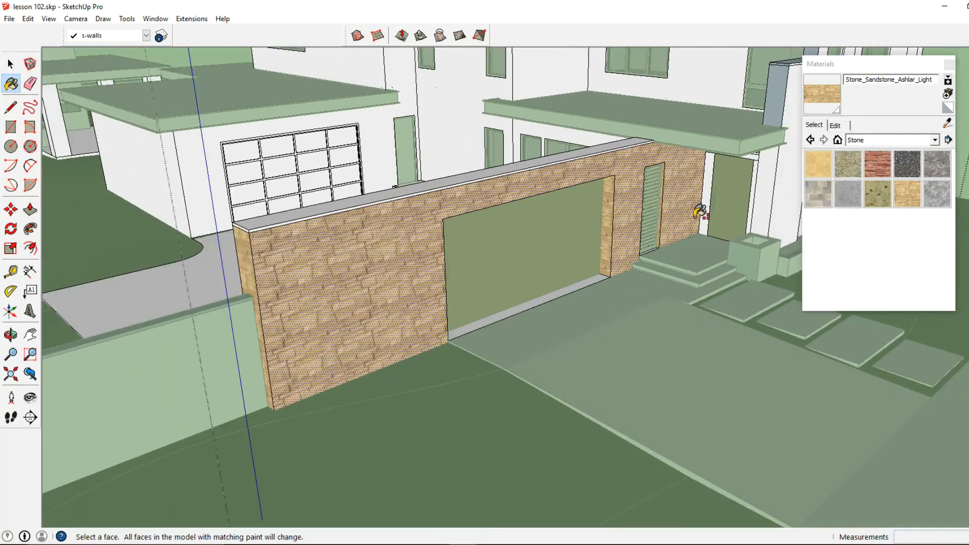
{"action": "mouse_move", "coordinate": [194, 207]}
{"action": "middle_mouse_down"}
{"action": "mouse_move", "coordinate": [601, 266]}
{"action": "mouse_move", "coordinate": [314, 277]}
{"action": "mouse_move", "coordinate": [343, 275]}
{"action": "middle_mouse_up"}
{"action": "left_click", "coordinate": [631, 277]}
Adjust the sandstone material's color to saturation 18 and lightness 75, and close the walls group.
{"action": "left_click", "coordinate": [842, 132]}
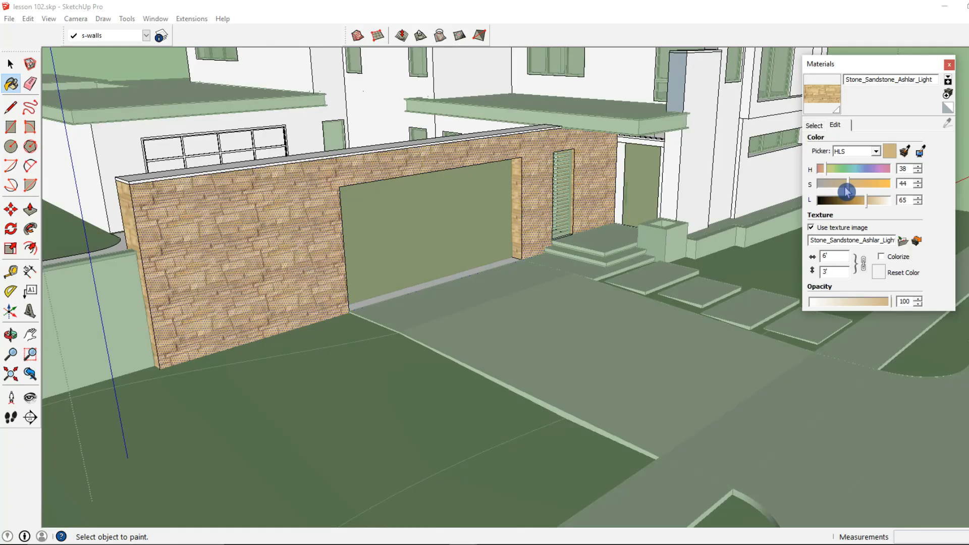
{"action": "left_click_drag", "start_coordinate": [847, 190], "coordinate": [843, 191]}
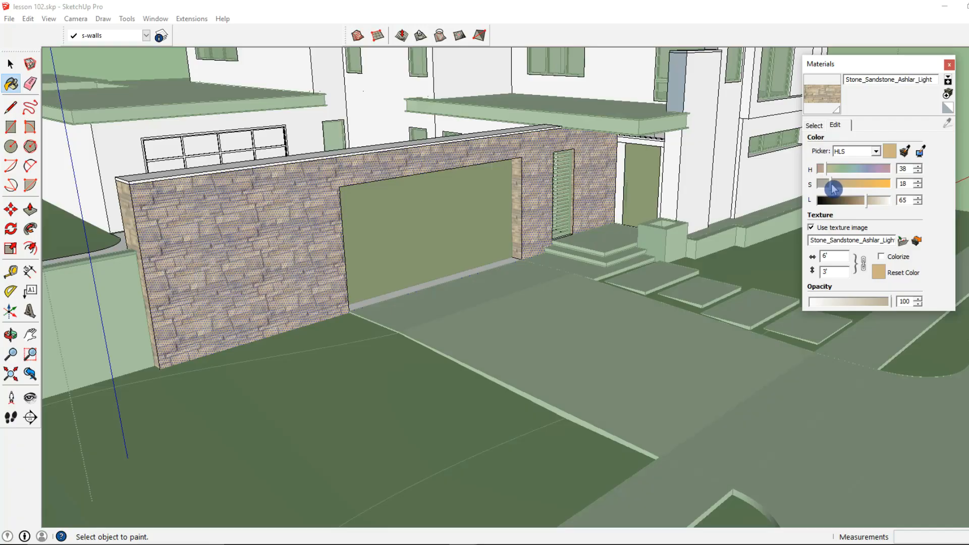
{"action": "middle_click_drag", "start_coordinate": [464, 242], "coordinate": [476, 253]}
{"action": "left_click_drag", "start_coordinate": [849, 195], "coordinate": [870, 206]}
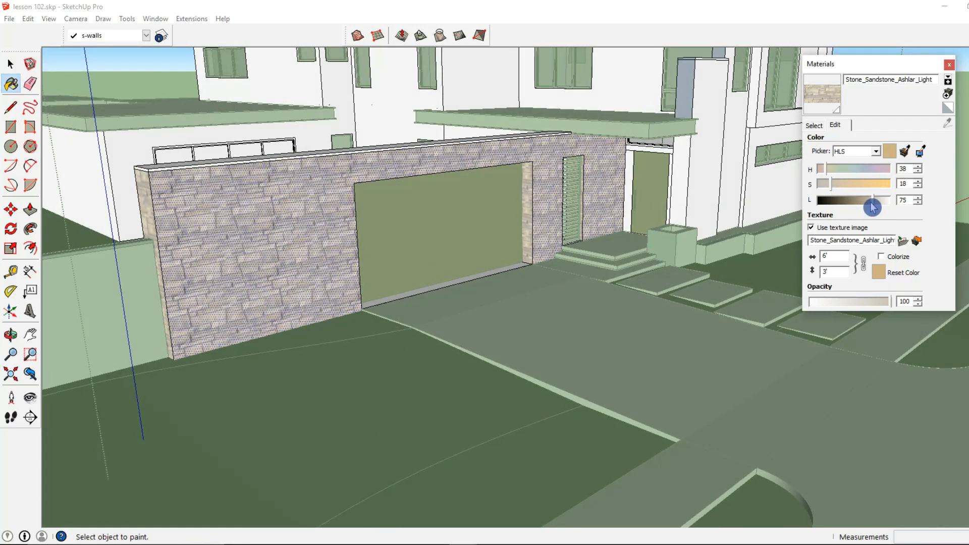
{"action": "key", "text": "space"}
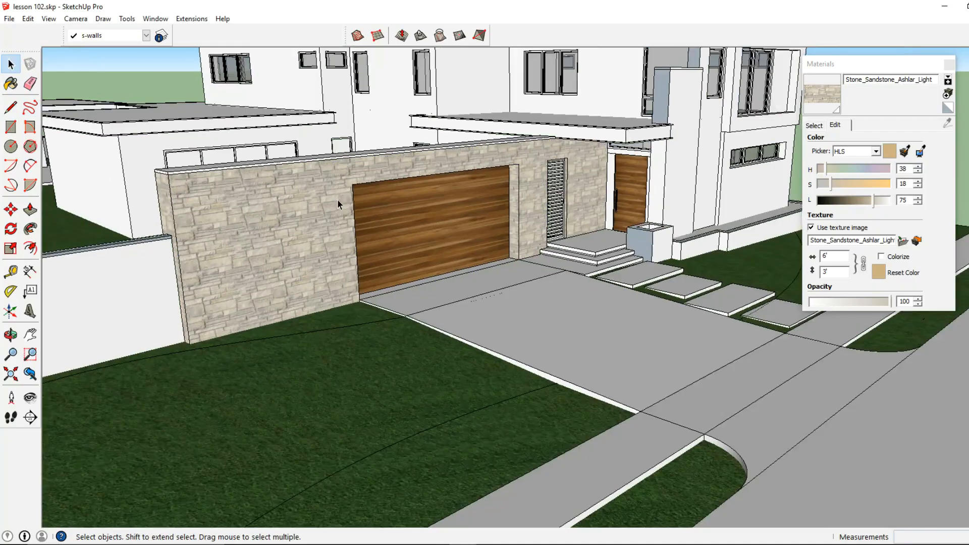
Open the walls group and paint the tall column beside the front door with Stone_Sandstone_Ashlar_Light.
{"action": "middle_click_drag", "start_coordinate": [335, 201], "coordinate": [478, 280]}
{"action": "scroll", "coordinate": [436, 207], "scroll_direction": "up", "scroll_amount": 3}
{"action": "double_click", "coordinate": [462, 196]}
{"action": "left_click", "coordinate": [463, 196]}
{"action": "double_click", "coordinate": [464, 196]}
{"action": "triple_click", "coordinate": [463, 195]}
{"action": "left_click", "coordinate": [463, 196]}
{"action": "left_click", "coordinate": [815, 105]}
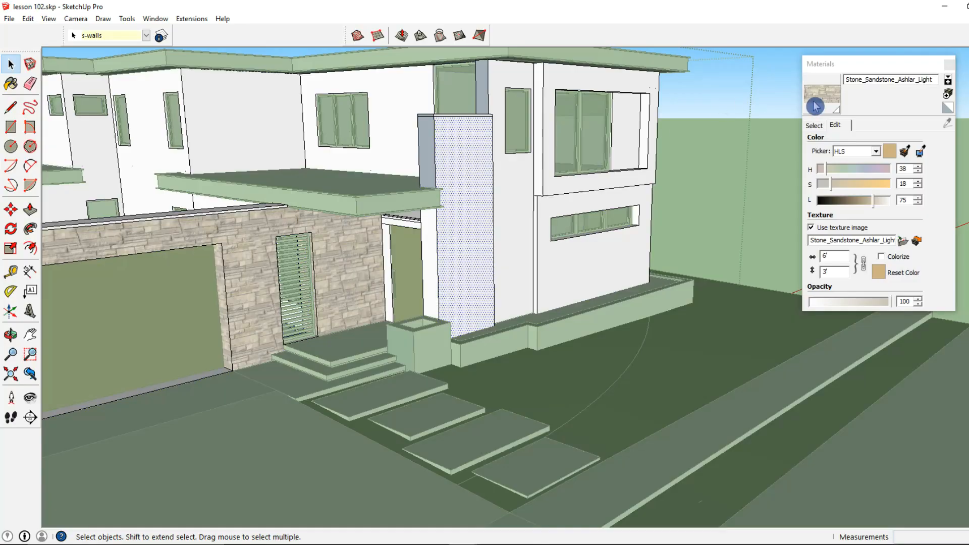
{"action": "left_click", "coordinate": [465, 257]}
{"action": "left_click", "coordinate": [436, 246]}
Paint the ground-floor front wall below the large upper window with Stone_Sandstone_Ashlar_Light.
{"action": "middle_click_drag", "start_coordinate": [433, 170], "coordinate": [613, 267]}
{"action": "left_click", "coordinate": [613, 267]}
{"action": "left_click", "coordinate": [610, 393]}
{"action": "middle_click_drag", "start_coordinate": [630, 371], "coordinate": [260, 359]}
{"action": "middle_click_drag", "start_coordinate": [577, 320], "coordinate": [471, 281]}
{"action": "left_click", "coordinate": [479, 289]}
{"action": "left_click", "coordinate": [471, 293]}
Paint the long ground-floor side wall and the narrow strips along its upper edge with Stone_Sandstone_Ashlar_Light.
{"action": "middle_click_drag", "start_coordinate": [588, 272], "coordinate": [161, 324]}
{"action": "middle_click_drag", "start_coordinate": [398, 284], "coordinate": [425, 259]}
{"action": "scroll", "coordinate": [424, 257], "scroll_direction": "up", "scroll_amount": 3}
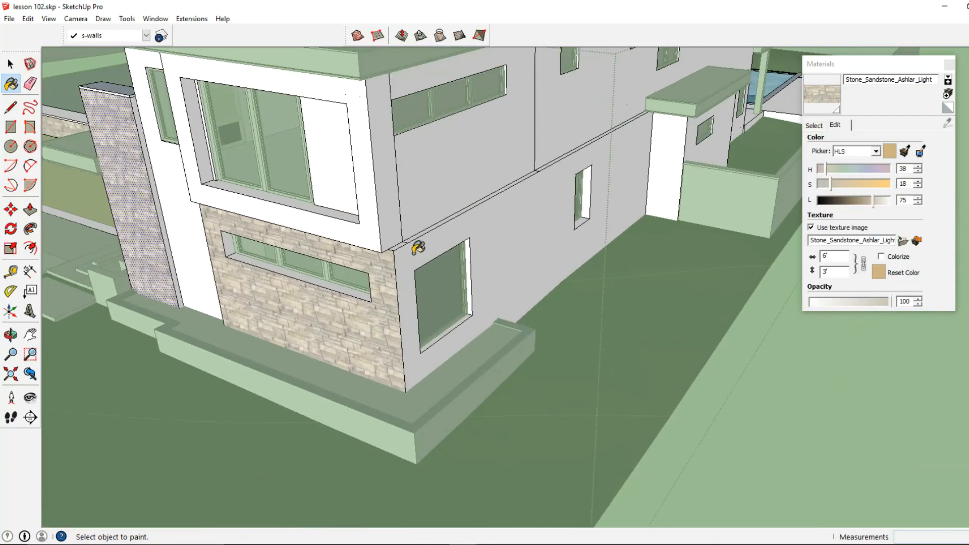
{"action": "left_click", "coordinate": [409, 242]}
{"action": "scroll", "coordinate": [411, 239], "scroll_direction": "up", "scroll_amount": 1}
{"action": "left_click", "coordinate": [441, 222]}
{"action": "middle_click_drag", "start_coordinate": [591, 153], "coordinate": [480, 244], "text": "shift"}
{"action": "scroll", "coordinate": [480, 243], "scroll_direction": "up", "scroll_amount": 2}
{"action": "left_click", "coordinate": [466, 226]}
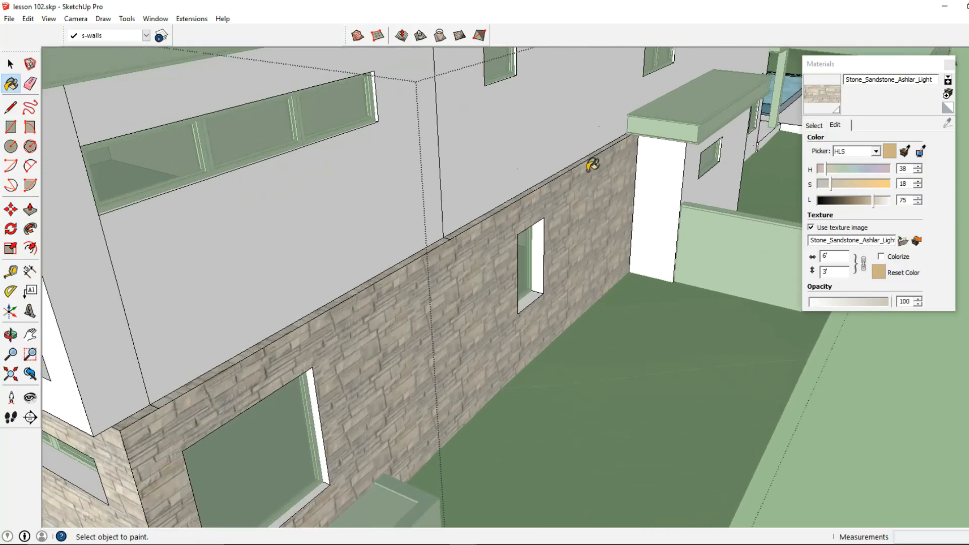
Paint the reveals of the side wall's narrow and large windows with the sandstone, and close the walls group.
{"action": "scroll", "coordinate": [600, 167], "scroll_direction": "down", "scroll_amount": 3}
{"action": "left_click", "coordinate": [555, 251]}
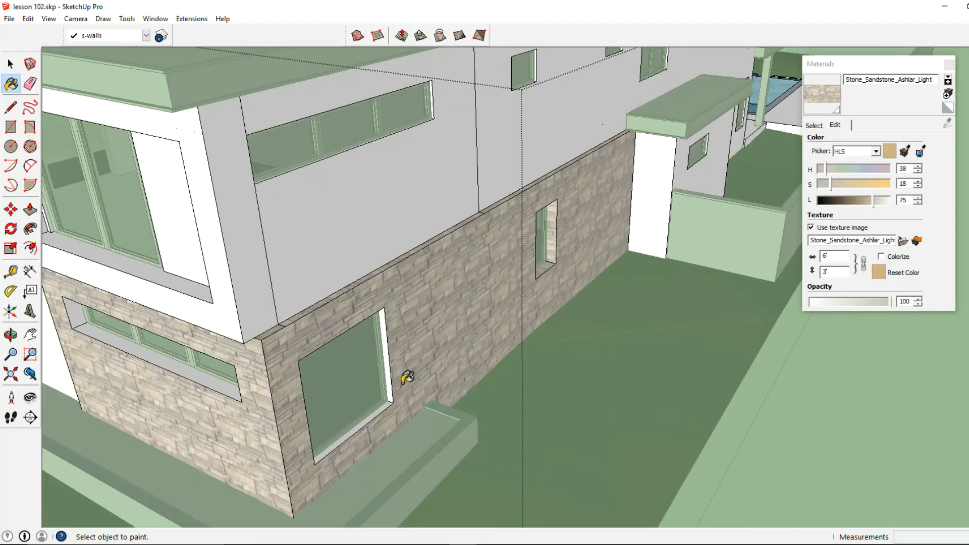
{"action": "left_click", "coordinate": [389, 399]}
{"action": "left_click", "coordinate": [386, 404]}
{"action": "scroll", "coordinate": [421, 376], "scroll_direction": "down", "scroll_amount": 1}
{"action": "middle_click_drag", "start_coordinate": [585, 228], "coordinate": [484, 297], "text": "shift"}
{"action": "middle_click_drag", "start_coordinate": [485, 298], "coordinate": [383, 282]}
{"action": "key", "text": "space"}
Open the walls group and paint the tall white front strip beside the stone column with Cladding_Siding_White from Brick and Cladding.
{"action": "middle_click_drag", "start_coordinate": [315, 168], "coordinate": [408, 267]}
{"action": "scroll", "coordinate": [398, 273], "scroll_direction": "up", "scroll_amount": 4}
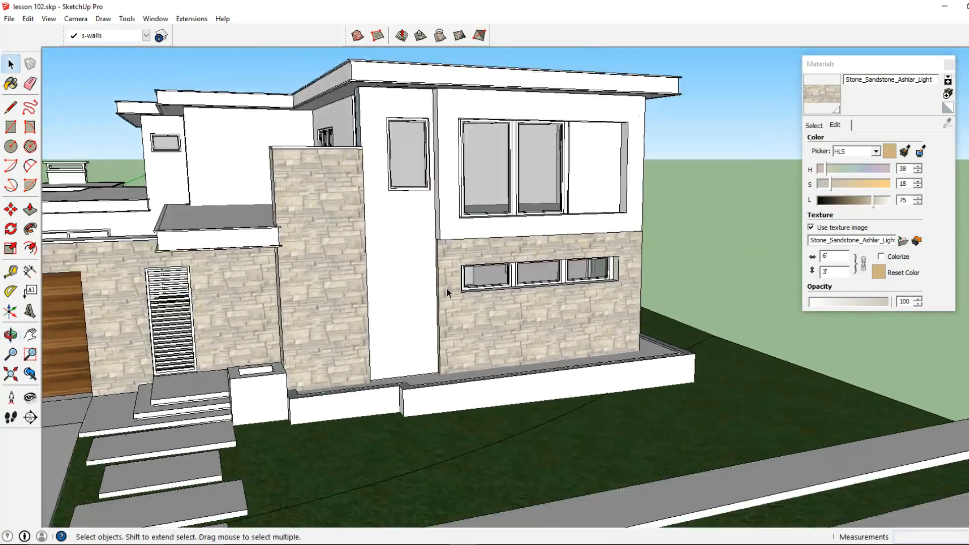
{"action": "key", "text": "ctrl+a"}
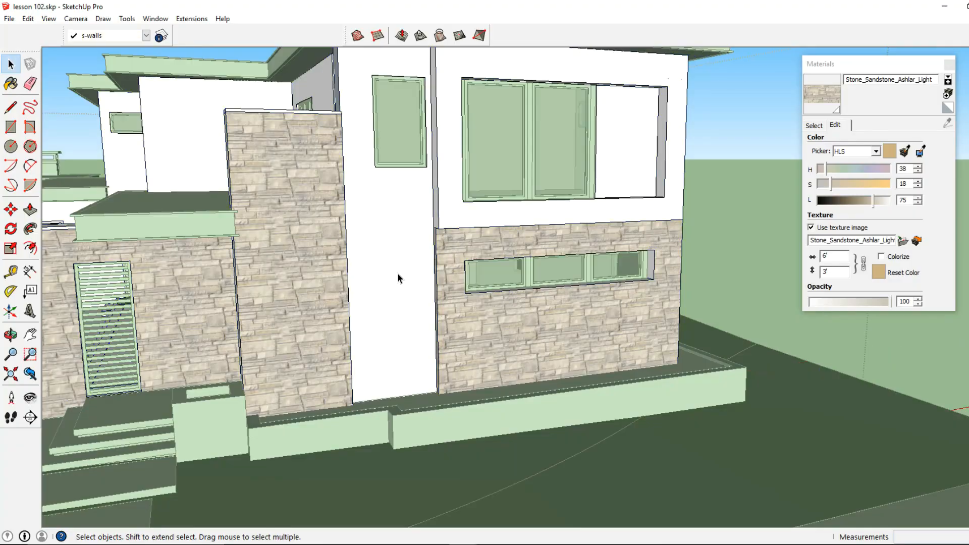
{"action": "left_click", "coordinate": [397, 273]}
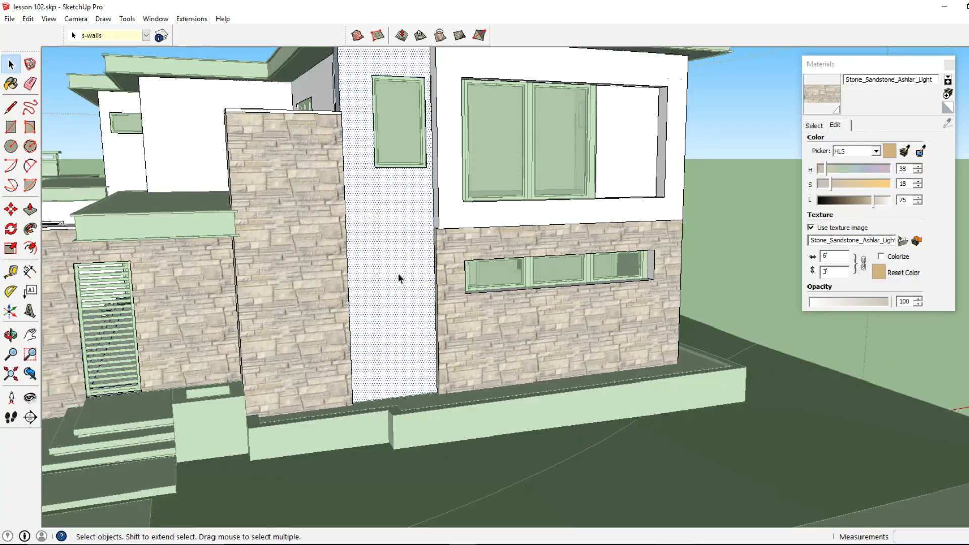
{"action": "left_click", "coordinate": [814, 125]}
{"action": "left_click", "coordinate": [892, 141]}
{"action": "scroll", "coordinate": [895, 157], "scroll_direction": "up", "scroll_amount": 3}
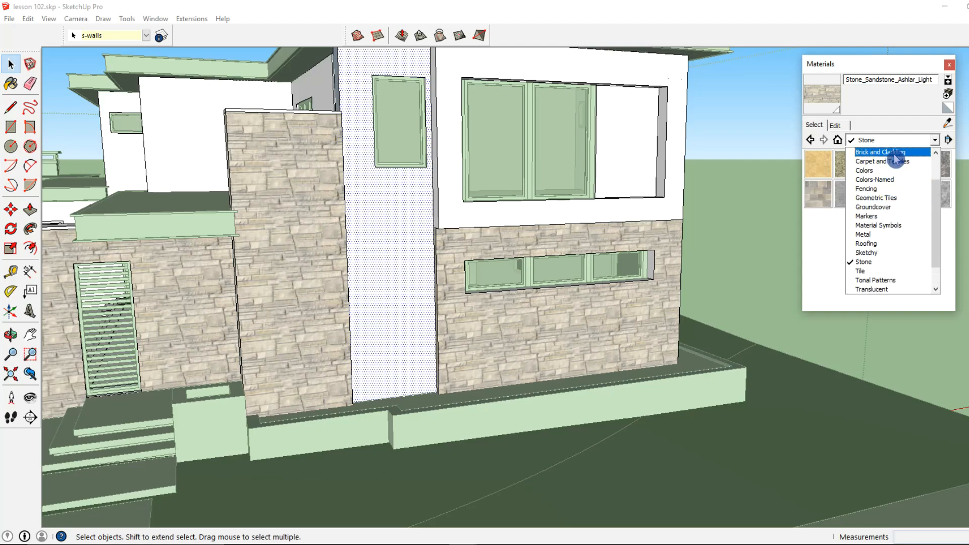
{"action": "left_click", "coordinate": [894, 153]}
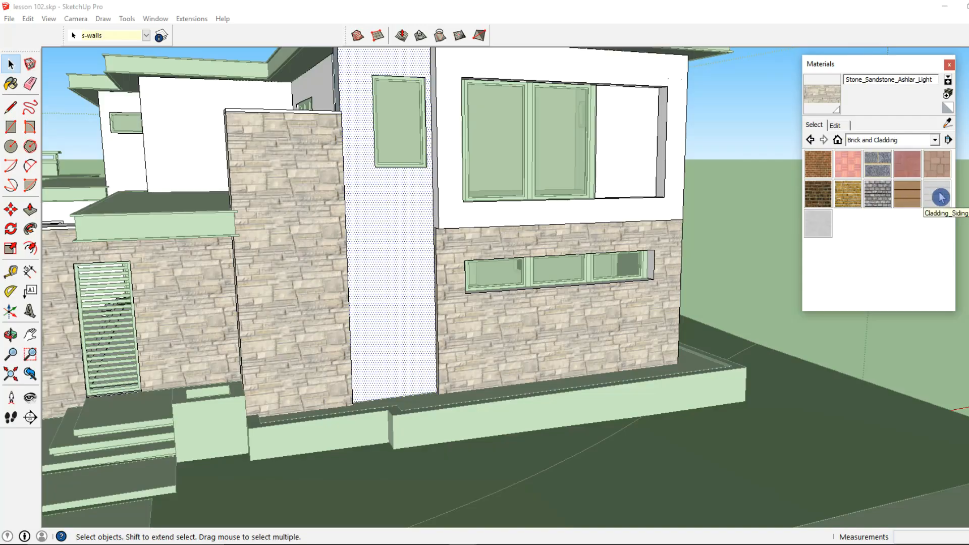
{"action": "left_click", "coordinate": [940, 197]}
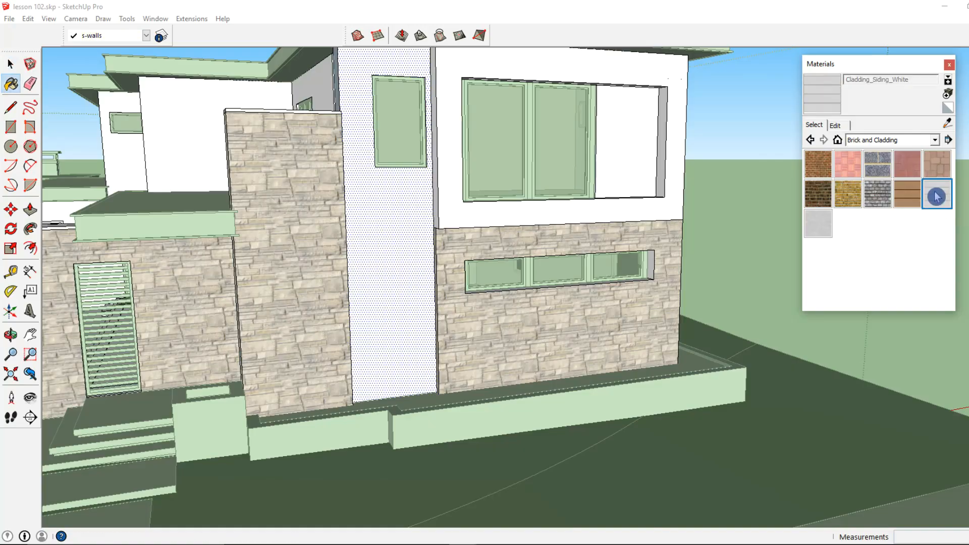
{"action": "left_click", "coordinate": [403, 233]}
Set the Cladding_Siding_White texture size to 2' and darken its lightness to 21, closing the walls group.
{"action": "left_click", "coordinate": [835, 125]}
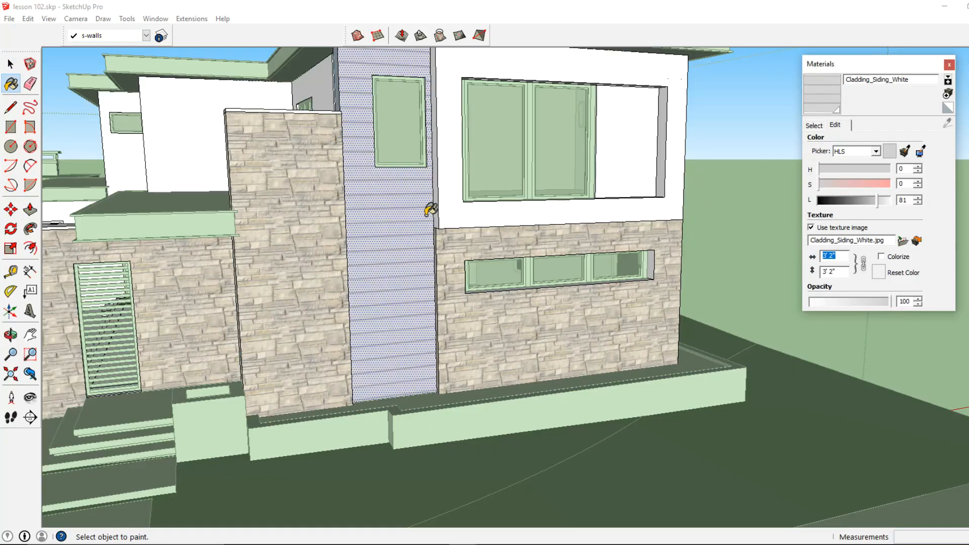
{"action": "type", "text": "2"}
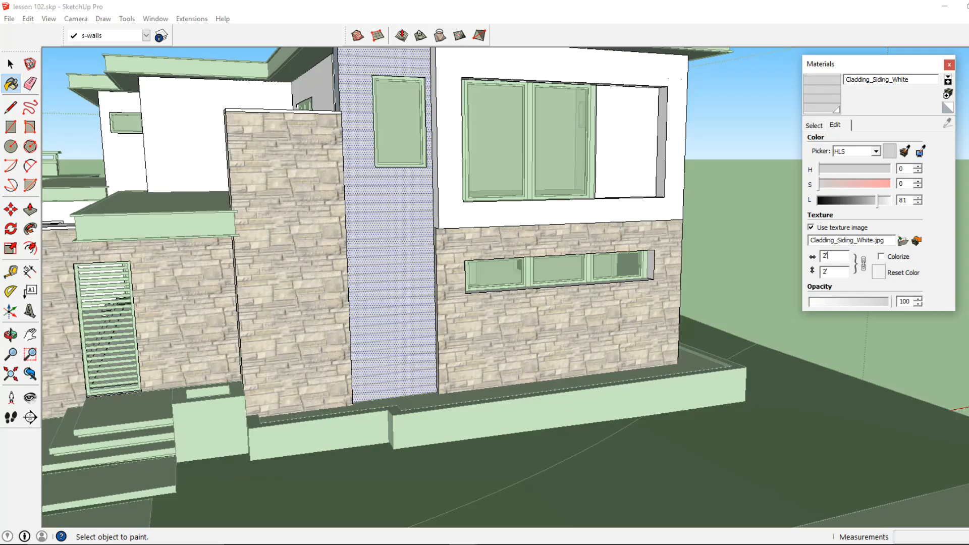
{"action": "left_click", "coordinate": [871, 204]}
{"action": "left_click_drag", "start_coordinate": [876, 206], "coordinate": [844, 202]}
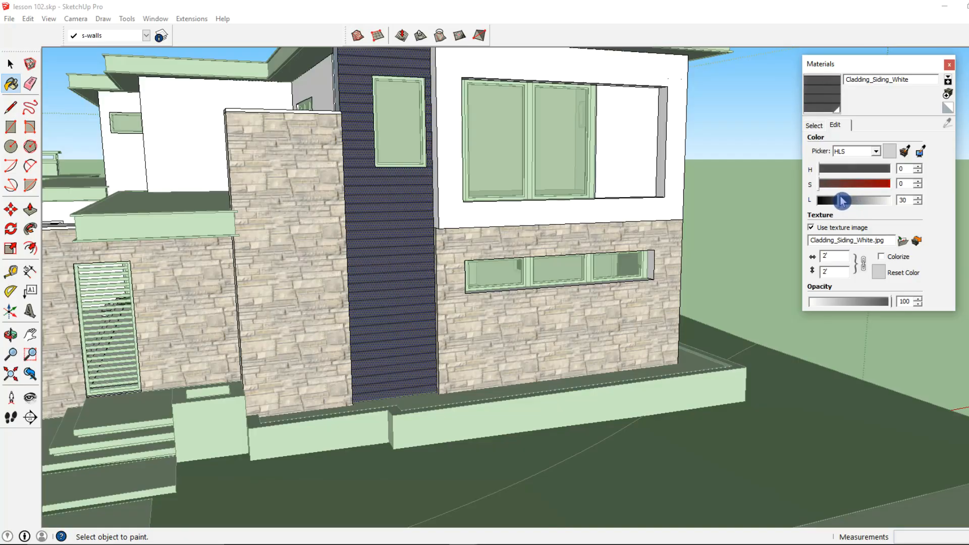
{"action": "left_click", "coordinate": [10, 63]}
{"action": "middle_click_drag", "start_coordinate": [283, 212], "coordinate": [566, 215]}
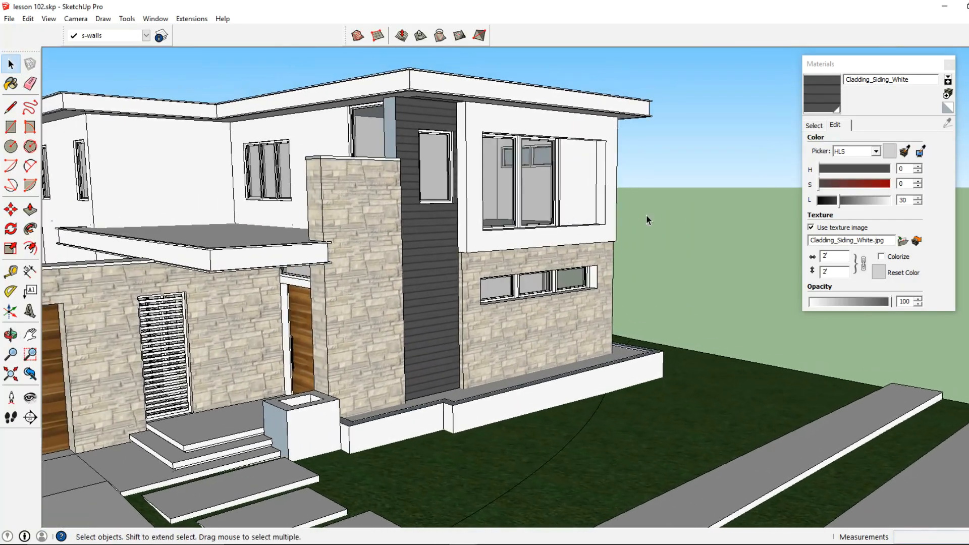
{"action": "left_click_drag", "start_coordinate": [831, 211], "coordinate": [836, 207]}
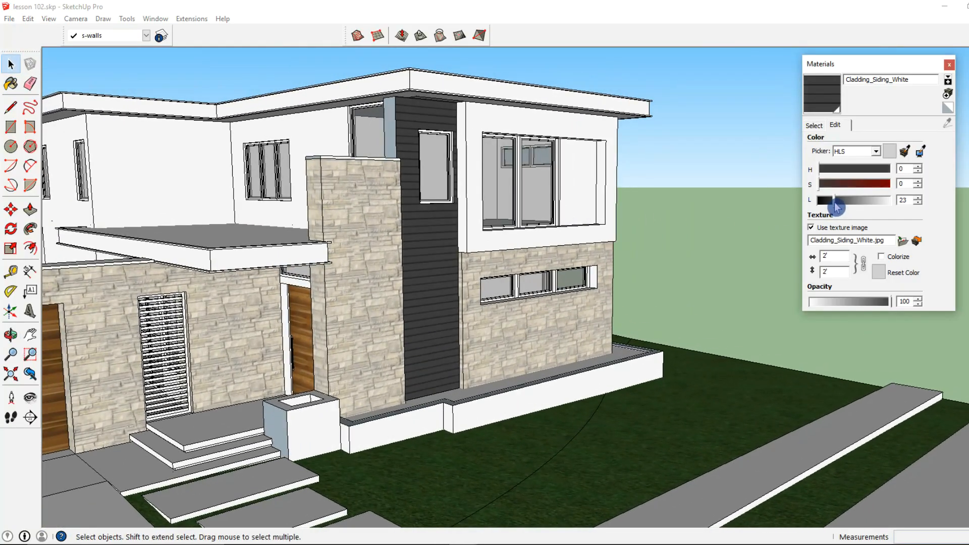
{"action": "left_click", "coordinate": [10, 64]}
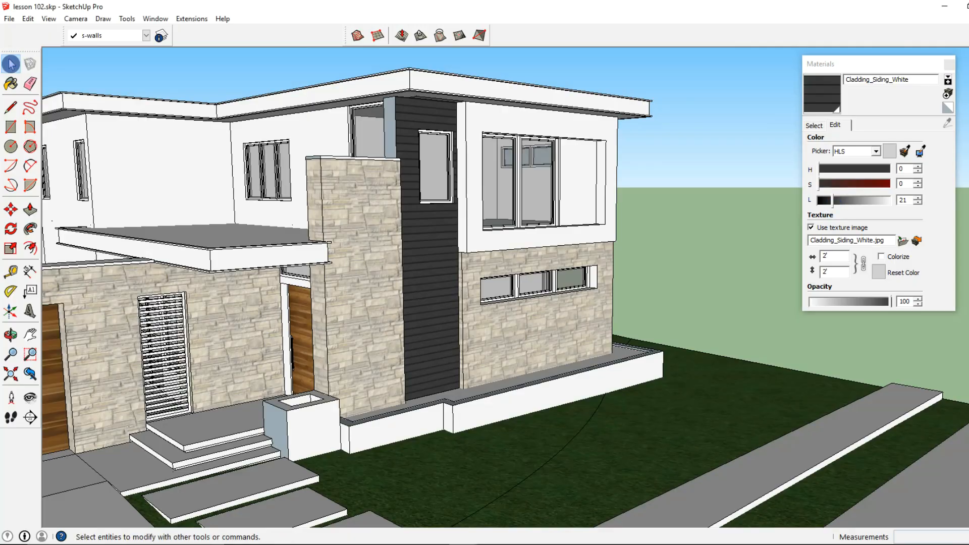
Reopen the walls group and select the dark siding face on the tall front strip.
{"action": "scroll", "coordinate": [423, 197], "scroll_direction": "up", "scroll_amount": 1}
{"action": "double_click", "coordinate": [409, 150]}
{"action": "left_click", "coordinate": [406, 149]}
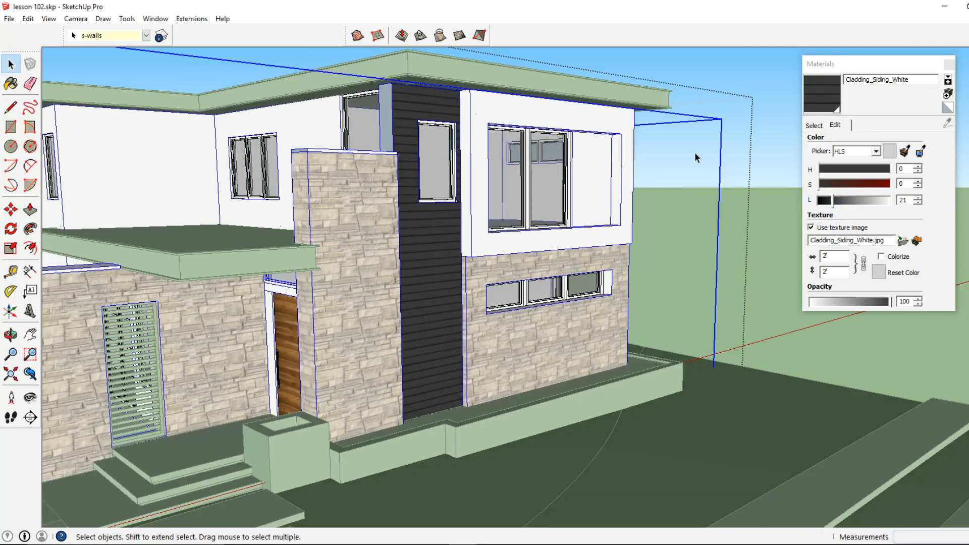
{"action": "double_click", "coordinate": [407, 124]}
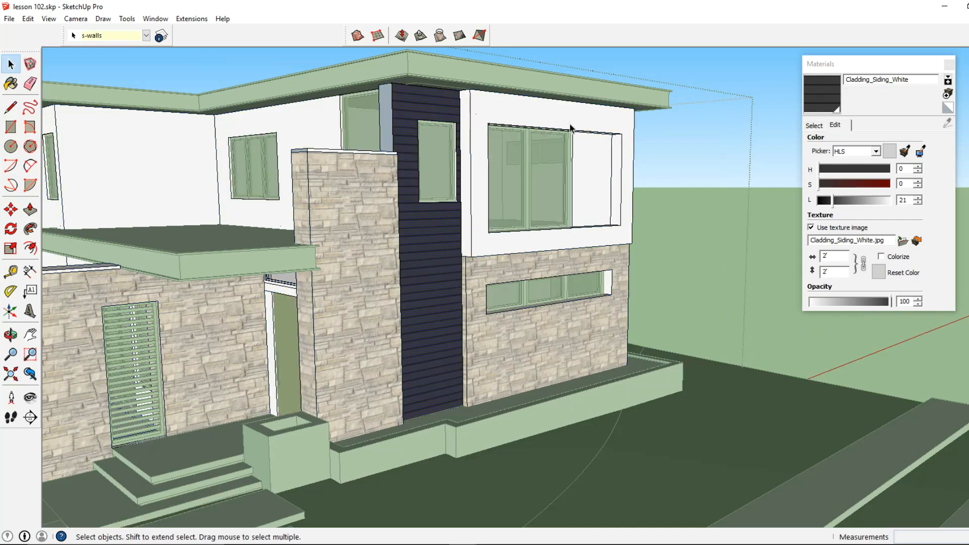
Try to paint the stone wall end beside the corner window with the dark siding, and undo the paint.
{"action": "left_click", "coordinate": [819, 105]}
{"action": "mouse_move", "coordinate": [389, 123]}
{"action": "middle_mouse_down"}
{"action": "mouse_move", "coordinate": [591, 258]}
{"action": "mouse_move", "coordinate": [757, 270]}
{"action": "middle_mouse_up"}
{"action": "scroll", "coordinate": [669, 270], "scroll_direction": "up", "scroll_amount": 6}
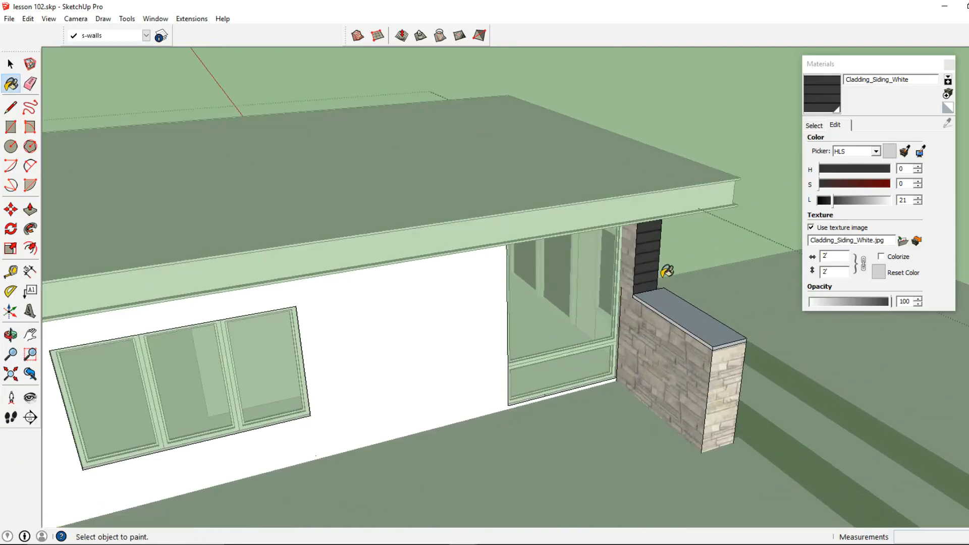
{"action": "scroll", "coordinate": [404, 266], "scroll_direction": "down", "scroll_amount": 5}
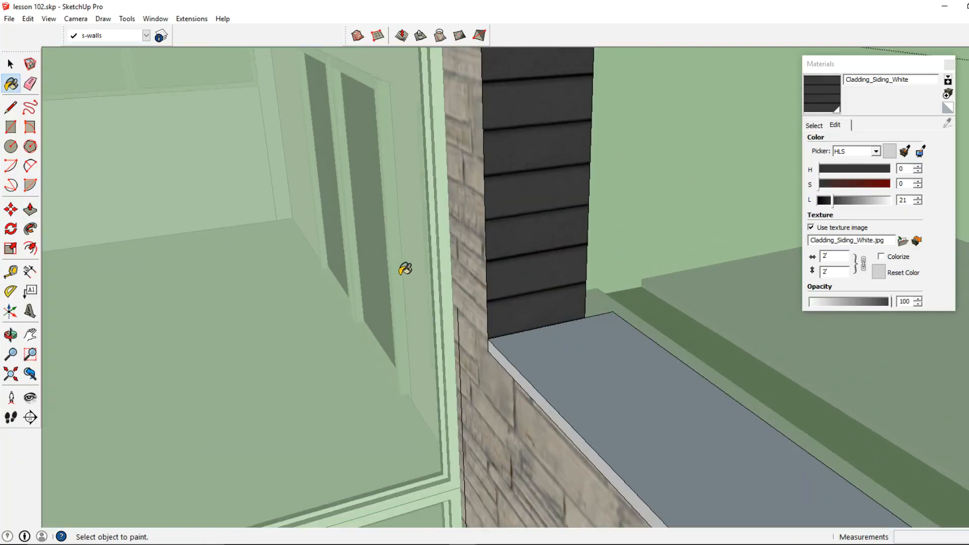
{"action": "left_click", "coordinate": [470, 272]}
{"action": "mouse_move", "coordinate": [470, 271]}
{"action": "middle_mouse_down"}
{"action": "mouse_move", "coordinate": [498, 288]}
{"action": "mouse_move", "coordinate": [512, 271]}
{"action": "middle_mouse_up"}
{"action": "key", "text": "ctrl+z"}
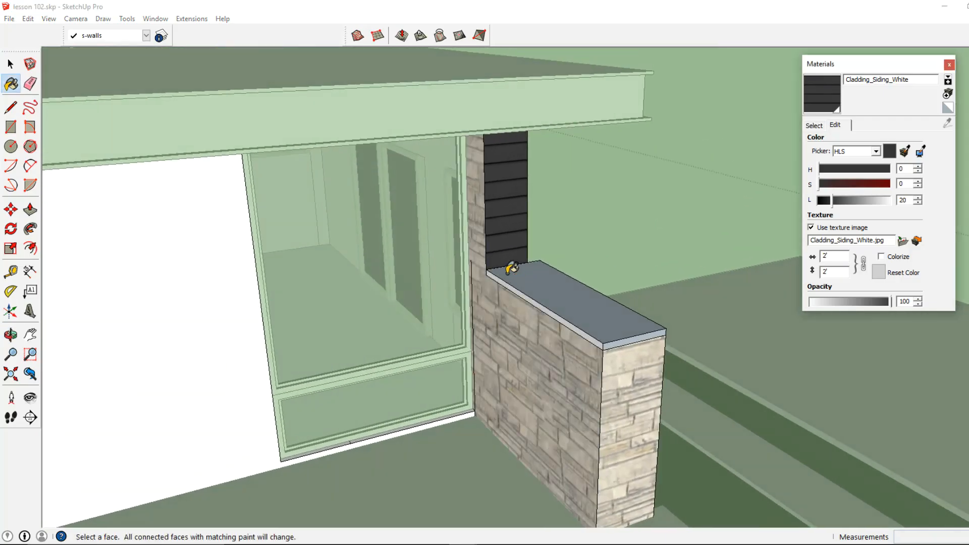
Draw an edge across the wall end level with the low stone wall's cap, and paint the part above with Cladding_Siding_White.
{"action": "left_click", "coordinate": [11, 106]}
{"action": "scroll", "coordinate": [609, 344], "scroll_direction": "up", "scroll_amount": 1}
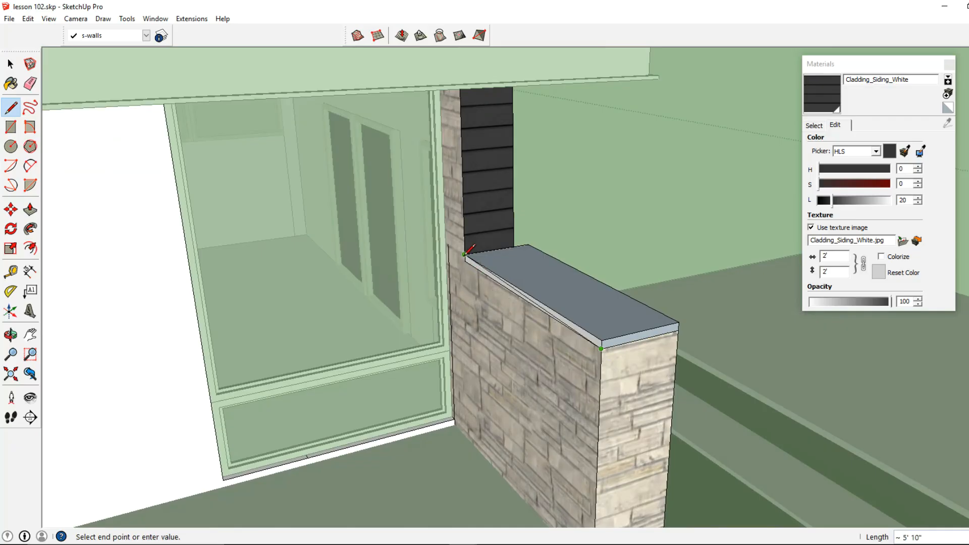
{"action": "scroll", "coordinate": [447, 246], "scroll_direction": "up", "scroll_amount": 3}
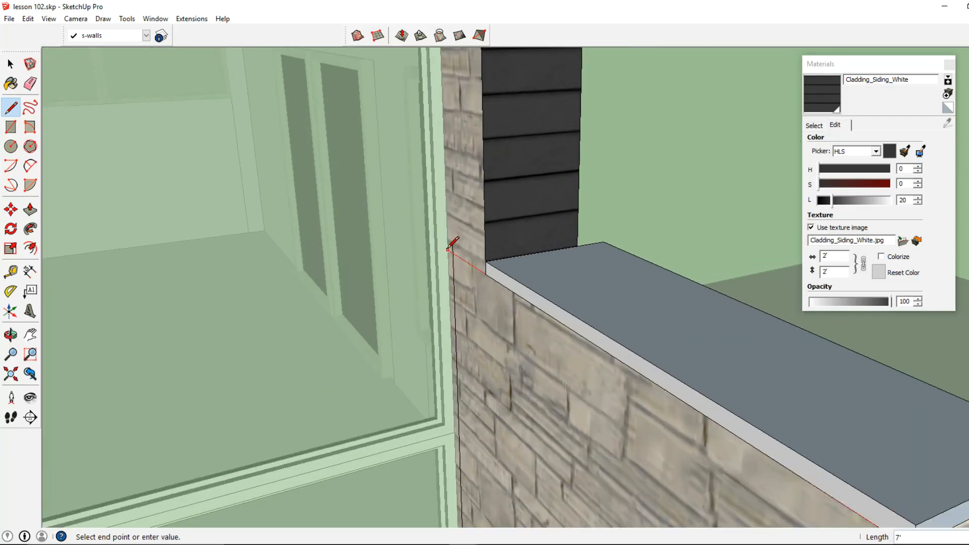
{"action": "middle_click_drag", "start_coordinate": [446, 225], "coordinate": [434, 274]}
{"action": "scroll", "coordinate": [454, 210], "scroll_direction": "down", "scroll_amount": 3}
{"action": "middle_click_drag", "start_coordinate": [454, 210], "coordinate": [473, 104]}
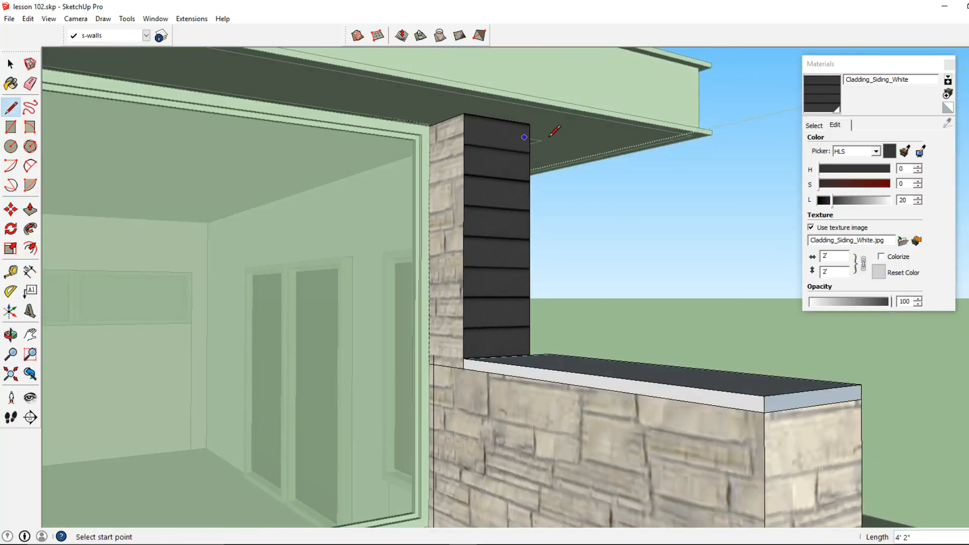
{"action": "left_click", "coordinate": [806, 114]}
{"action": "left_click", "coordinate": [459, 255]}
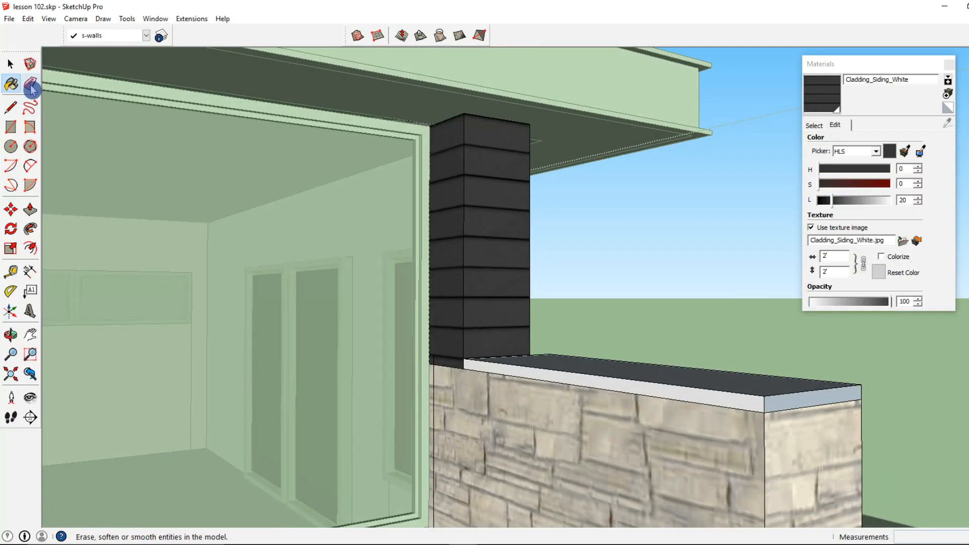
{"action": "left_click", "coordinate": [10, 63]}
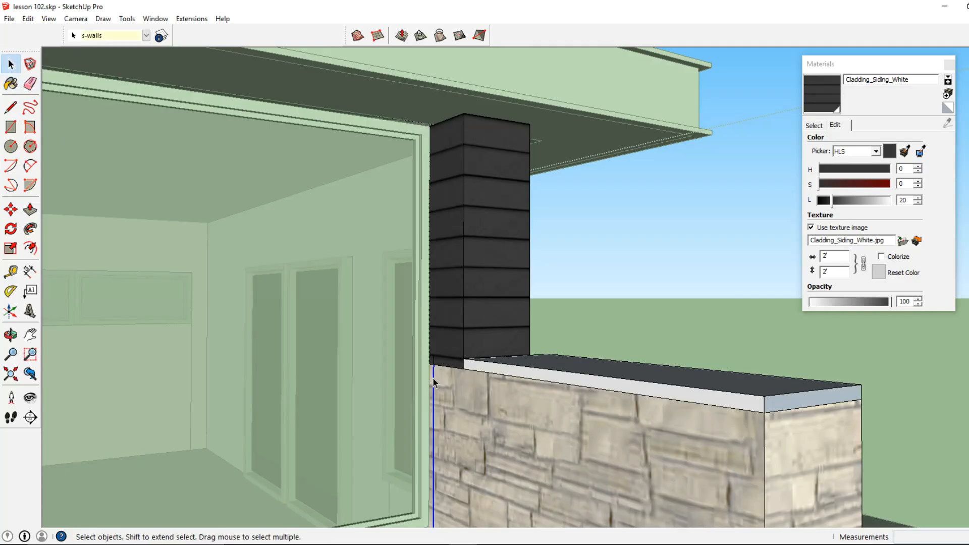
Paint the tall courtyard wall and the adjoining upper wall above the lower roof with Cladding_Siding_White.
{"action": "middle_click_drag", "start_coordinate": [438, 362], "coordinate": [266, 401]}
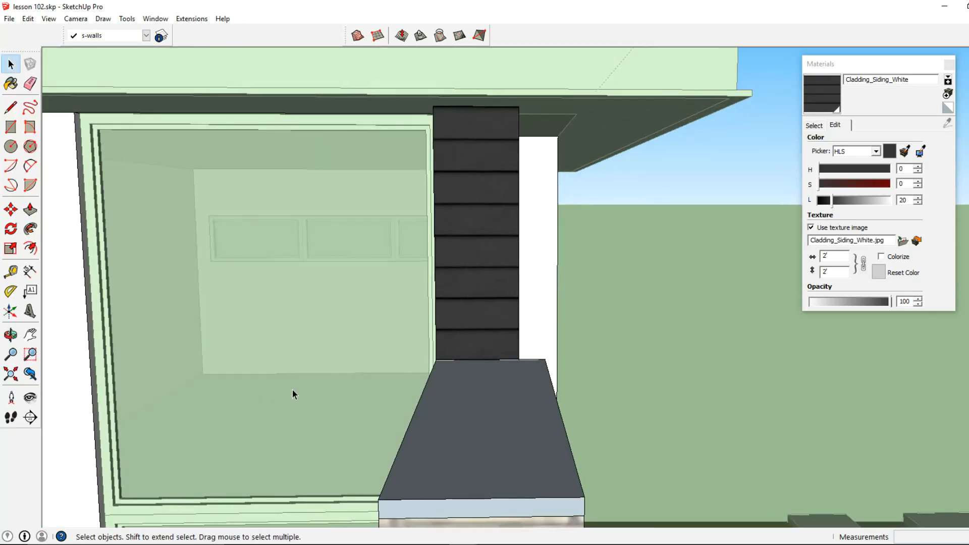
{"action": "scroll", "coordinate": [521, 392], "scroll_direction": "down", "scroll_amount": 3}
{"action": "middle_click_drag", "start_coordinate": [521, 391], "coordinate": [316, 331]}
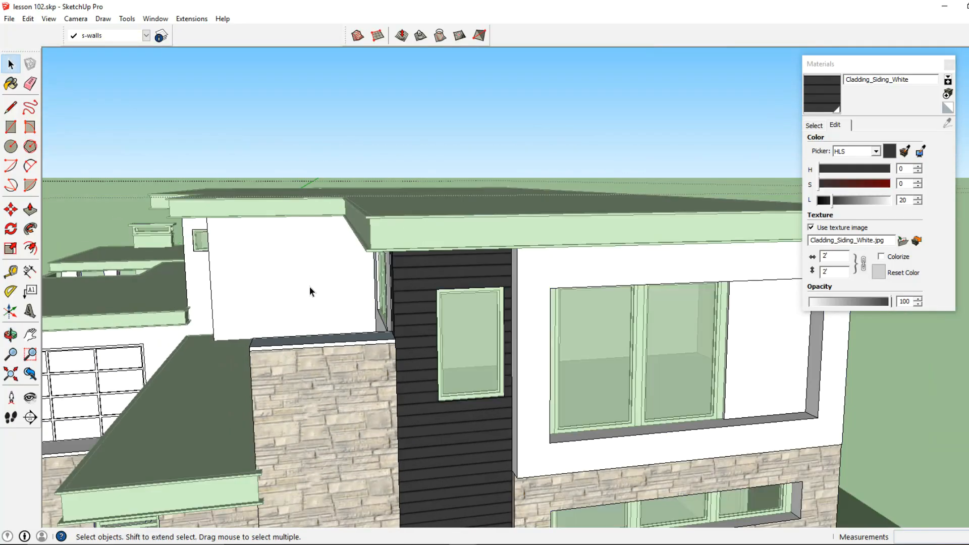
{"action": "mouse_move", "coordinate": [270, 287]}
{"action": "middle_mouse_down"}
{"action": "mouse_move", "coordinate": [443, 288]}
{"action": "mouse_move", "coordinate": [793, 154]}
{"action": "middle_mouse_up"}
{"action": "key", "text": "b"}
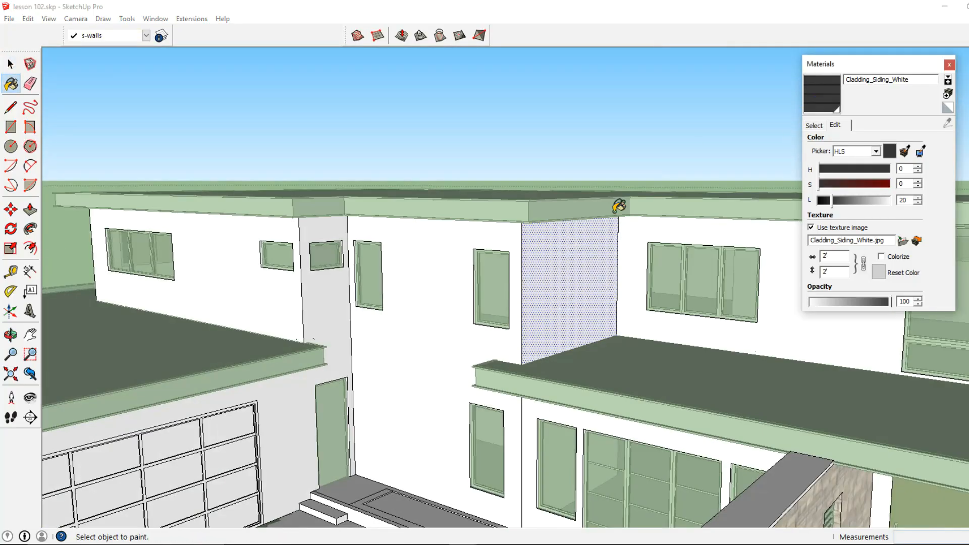
{"action": "left_click", "coordinate": [564, 278]}
{"action": "left_click", "coordinate": [471, 327]}
{"action": "key", "text": "space"}
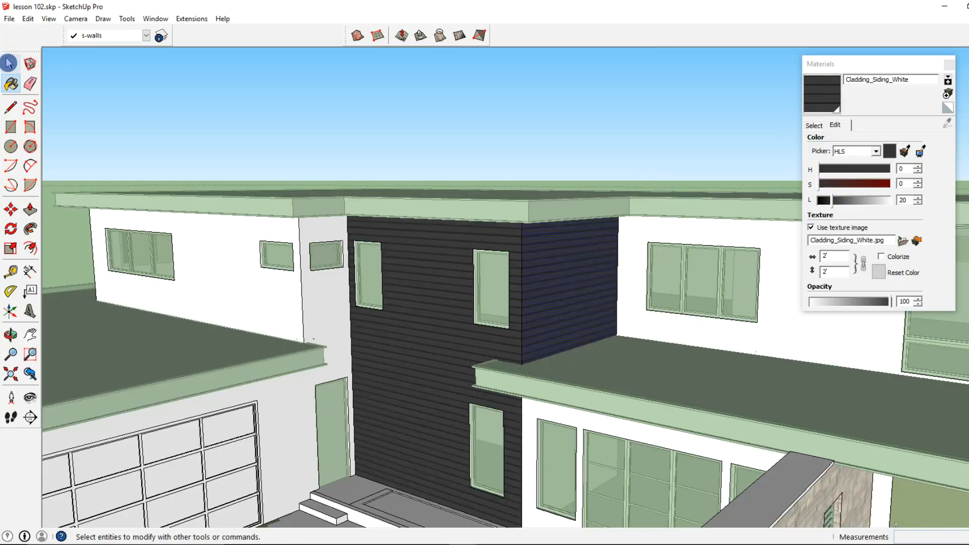
Open the walls group and paint the front section of the upper side wall with Cladding_Siding_White, and close the group.
{"action": "scroll", "coordinate": [353, 217], "scroll_direction": "down", "scroll_amount": 4}
{"action": "mouse_move", "coordinate": [376, 210]}
{"action": "middle_mouse_down"}
{"action": "mouse_move", "coordinate": [454, 253]}
{"action": "mouse_move", "coordinate": [389, 248]}
{"action": "mouse_move", "coordinate": [438, 251]}
{"action": "middle_mouse_up"}
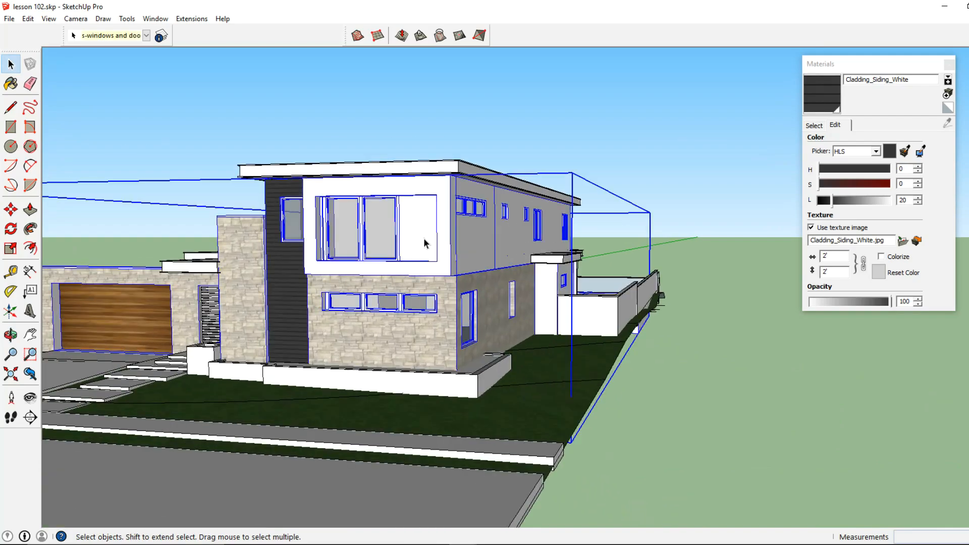
{"action": "double_click", "coordinate": [424, 244]}
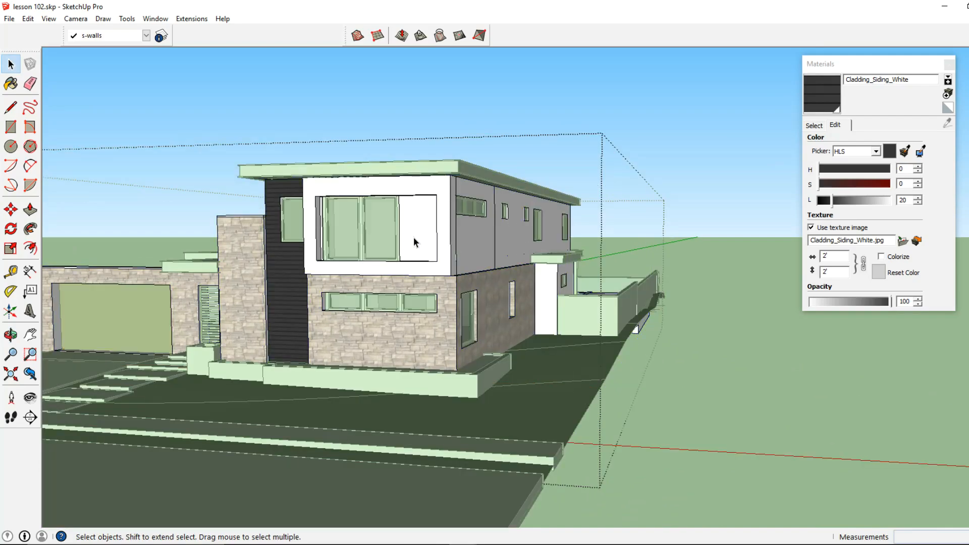
{"action": "left_click", "coordinate": [413, 237]}
{"action": "left_click", "coordinate": [832, 97]}
{"action": "left_click", "coordinate": [431, 233]}
{"action": "middle_click_drag", "start_coordinate": [471, 207], "coordinate": [370, 259]}
{"action": "left_click", "coordinate": [12, 66]}
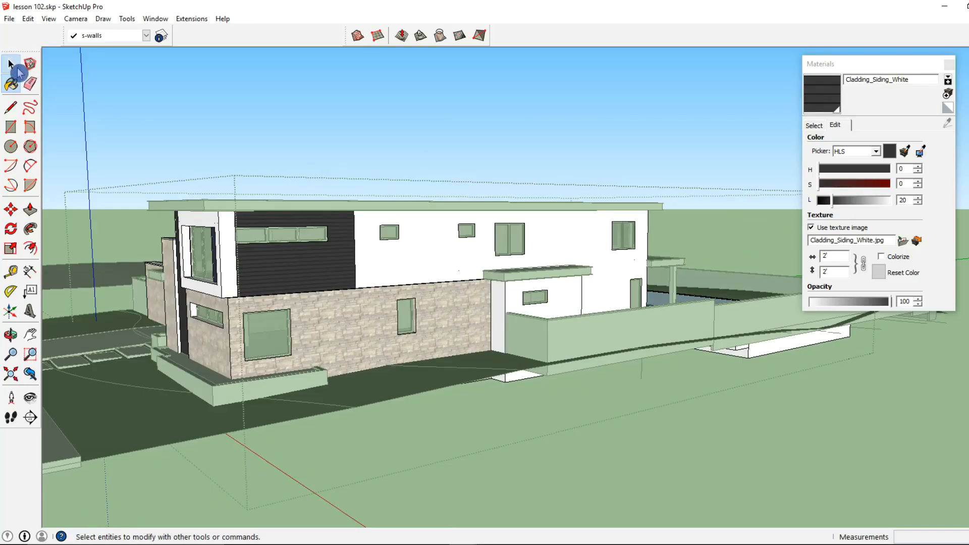
{"action": "left_click", "coordinate": [108, 122]}
Open the group holding the walls and windows, and sample Stone_Sandstone_Ashlar_Light from the stone wall.
{"action": "middle_click_drag", "start_coordinate": [266, 283], "coordinate": [535, 300]}
{"action": "scroll", "coordinate": [540, 300], "scroll_direction": "up", "scroll_amount": 2}
{"action": "left_click", "coordinate": [538, 301]}
{"action": "left_click", "coordinate": [538, 298]}
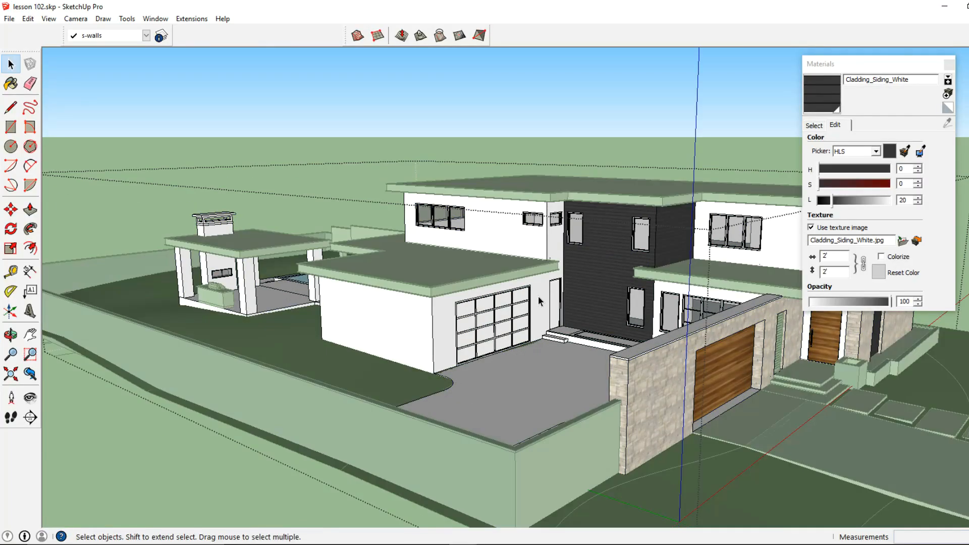
{"action": "middle_click_drag", "start_coordinate": [686, 277], "coordinate": [846, 192]}
{"action": "left_click", "coordinate": [817, 128]}
{"action": "left_click", "coordinate": [947, 122]}
{"action": "left_click", "coordinate": [609, 406]}
Open the walls group, select the pavilion's two outer columns, and paint them with Stone_Sandstone_Ashlar_Light.
{"action": "middle_click_drag", "start_coordinate": [257, 355], "coordinate": [329, 353]}
{"action": "scroll", "coordinate": [207, 302], "scroll_direction": "up", "scroll_amount": 3}
{"action": "left_click", "coordinate": [12, 66]}
{"action": "scroll", "coordinate": [290, 287], "scroll_direction": "up", "scroll_amount": 2}
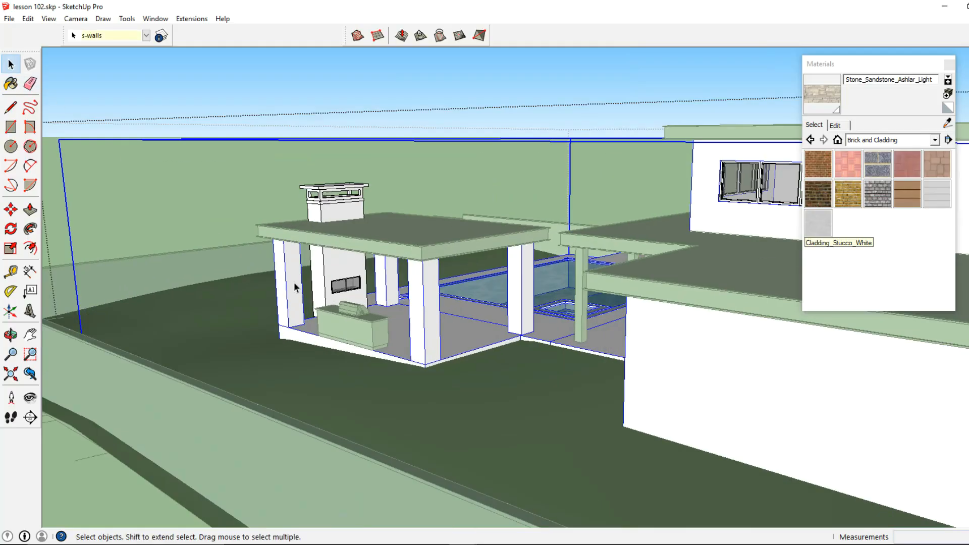
{"action": "triple_click", "coordinate": [295, 287]}
{"action": "middle_click_drag", "start_coordinate": [305, 287], "coordinate": [265, 275]}
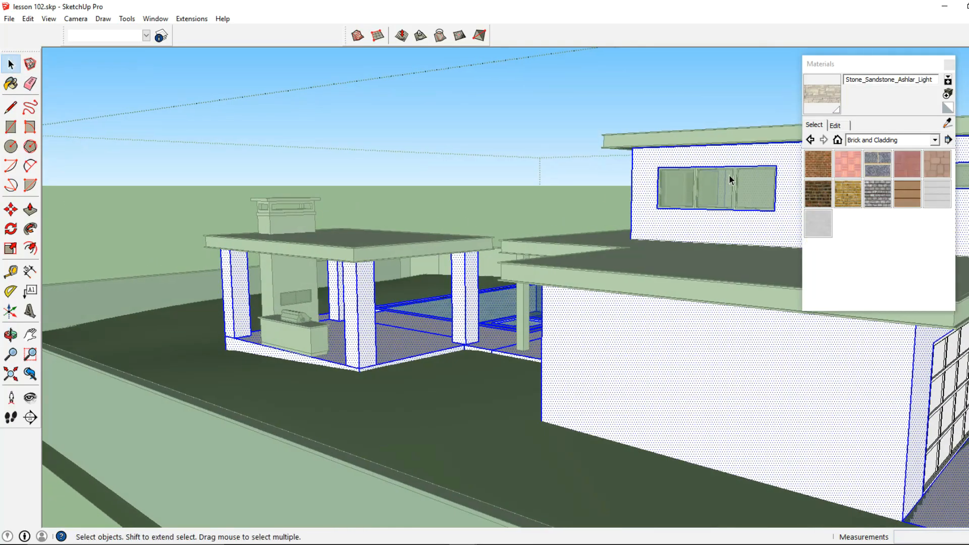
{"action": "middle_click_drag", "start_coordinate": [317, 312], "coordinate": [345, 275]}
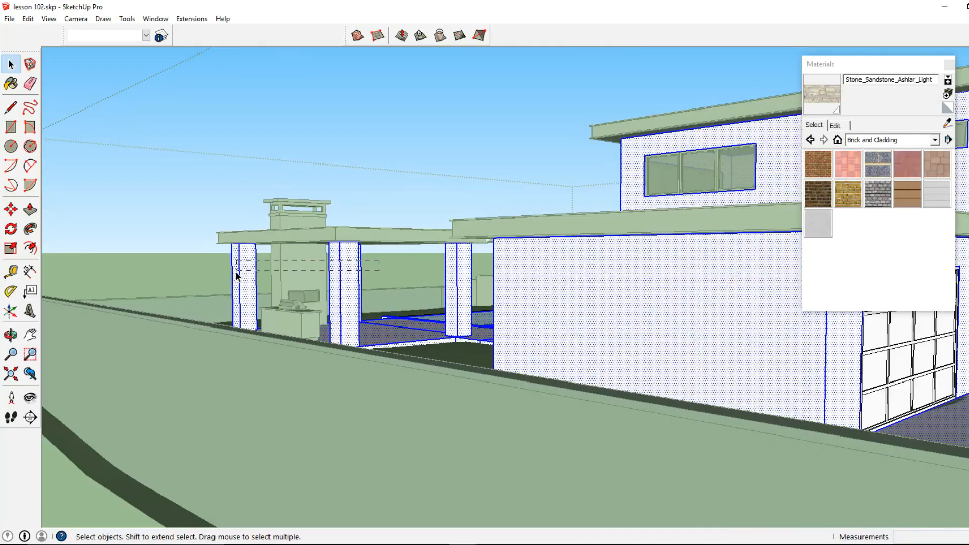
{"action": "left_click_drag", "start_coordinate": [211, 277], "coordinate": [210, 279]}
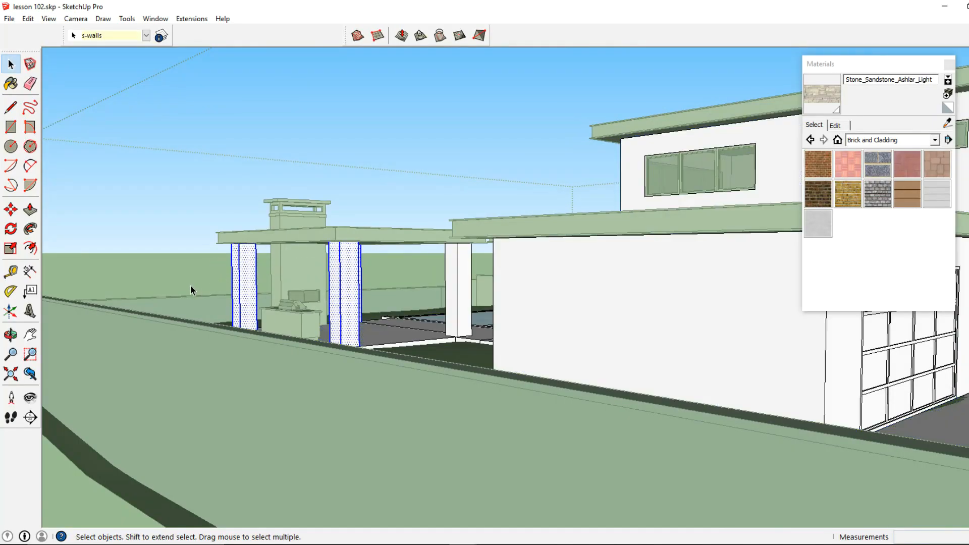
{"action": "left_click", "coordinate": [821, 95]}
{"action": "left_click", "coordinate": [347, 275]}
Paint the pavilion column nearest the house with Stone_Sandstone_Ashlar_Light.
{"action": "middle_click_drag", "start_coordinate": [348, 273], "coordinate": [671, 288]}
{"action": "mouse_move", "coordinate": [568, 287]}
{"action": "middle_mouse_down"}
{"action": "mouse_move", "coordinate": [536, 277]}
{"action": "mouse_move", "coordinate": [434, 321]}
{"action": "mouse_move", "coordinate": [526, 295]}
{"action": "middle_mouse_up"}
{"action": "left_click", "coordinate": [414, 333]}
{"action": "mouse_move", "coordinate": [415, 334]}
{"action": "middle_mouse_down", "text": "shift"}
{"action": "mouse_move", "coordinate": [586, 301]}
{"action": "mouse_move", "coordinate": [385, 339]}
{"action": "middle_mouse_up", "text": "shift"}
{"action": "mouse_move", "coordinate": [655, 307]}
{"action": "middle_mouse_down"}
{"action": "mouse_move", "coordinate": [404, 302]}
{"action": "mouse_move", "coordinate": [586, 298]}
{"action": "mouse_move", "coordinate": [504, 240]}
{"action": "mouse_move", "coordinate": [263, 212]}
{"action": "middle_mouse_up"}
{"action": "left_click", "coordinate": [453, 298]}
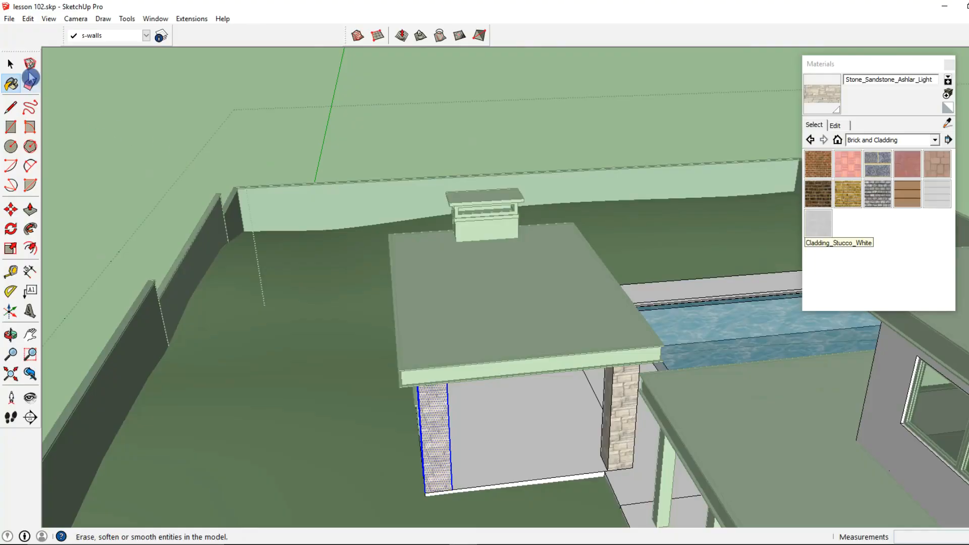
Open the pavilion chimney group, paint the chimney cap with Color_008 from the Colors collection, and close the group.
{"action": "key", "text": "space"}
{"action": "middle_click_drag", "start_coordinate": [421, 320], "coordinate": [487, 382]}
{"action": "left_click", "coordinate": [488, 382]}
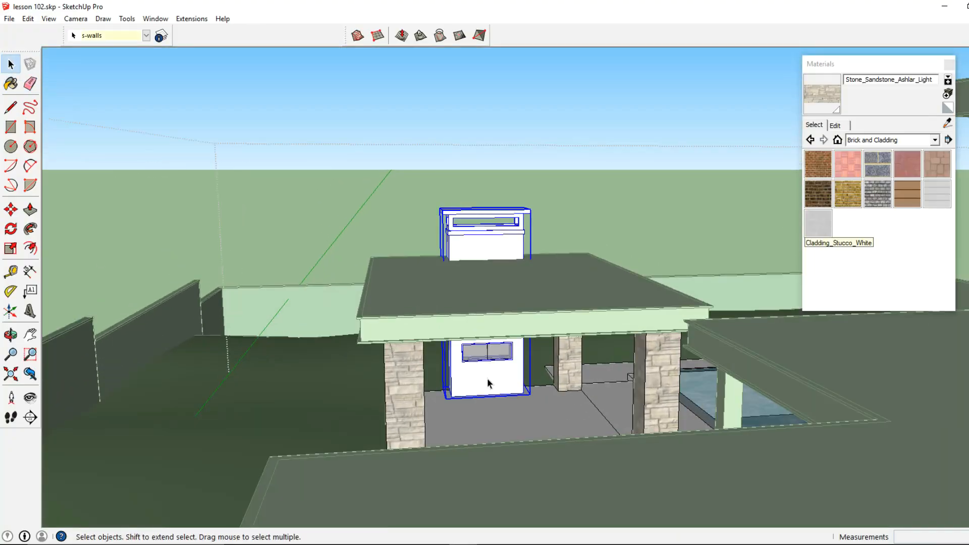
{"action": "double_click", "coordinate": [467, 232]}
{"action": "left_click", "coordinate": [898, 140]}
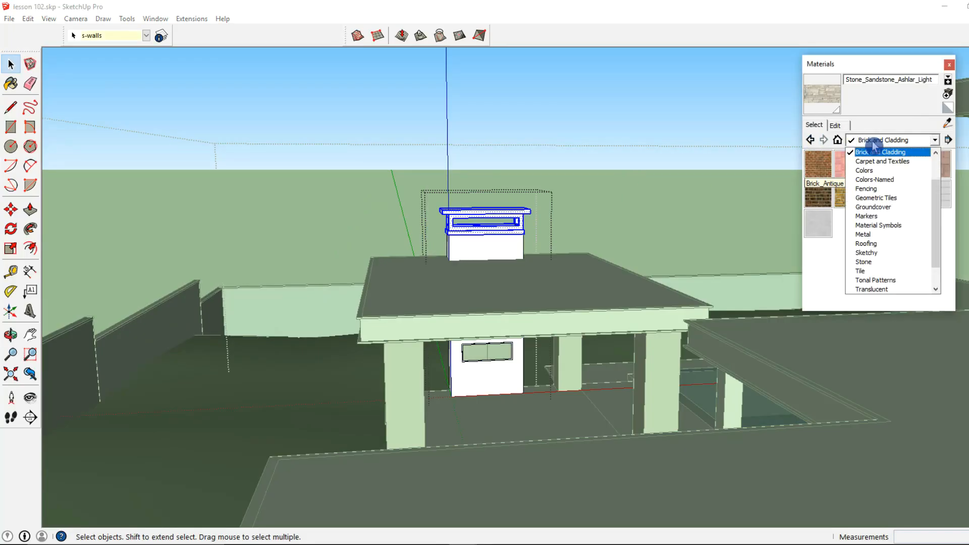
{"action": "left_click", "coordinate": [884, 169]}
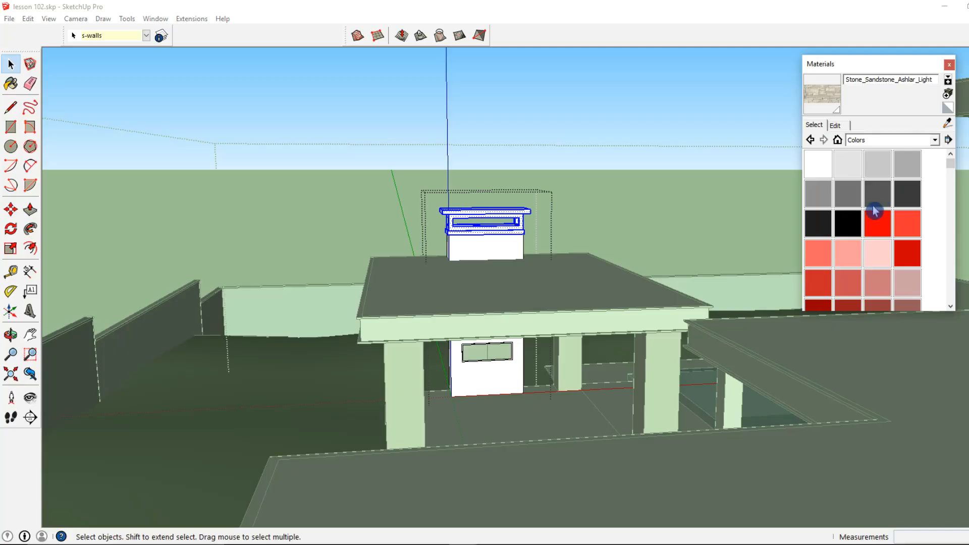
{"action": "left_click", "coordinate": [822, 225]}
{"action": "scroll", "coordinate": [493, 207], "scroll_direction": "up", "scroll_amount": 2}
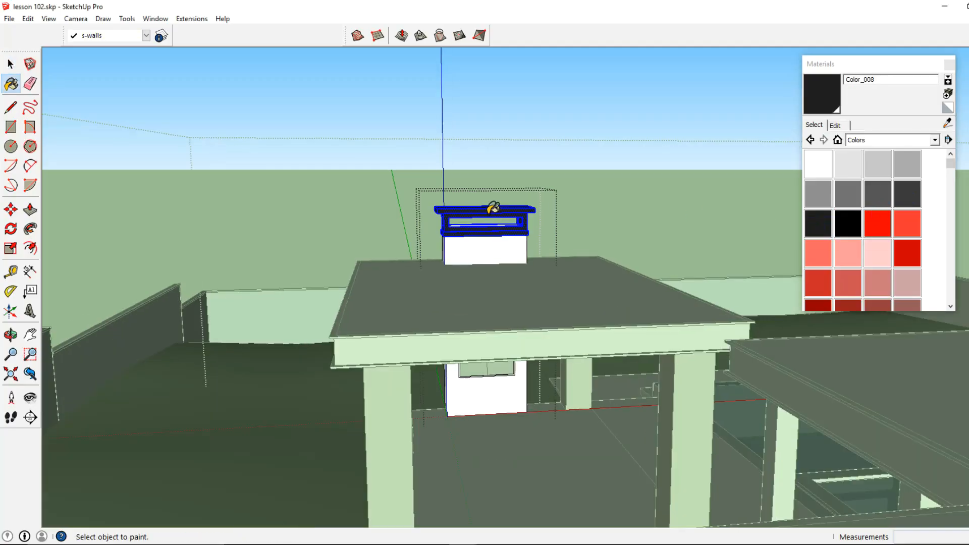
{"action": "left_click", "coordinate": [10, 65]}
{"action": "left_click", "coordinate": [283, 166]}
{"action": "middle_click_drag", "start_coordinate": [404, 217], "coordinate": [527, 237]}
Reopen the pavilion chimney group, select the whole cap, paint it with Color_007, and close the group.
{"action": "left_click", "coordinate": [907, 202]}
{"action": "key", "text": "space"}
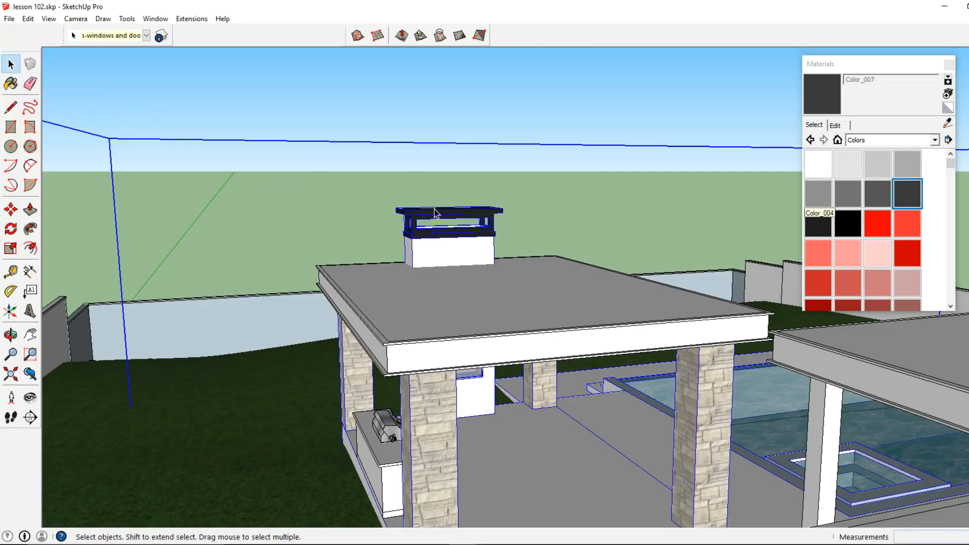
{"action": "double_click", "coordinate": [434, 209]}
{"action": "left_click", "coordinate": [416, 237]}
{"action": "double_click", "coordinate": [416, 238]}
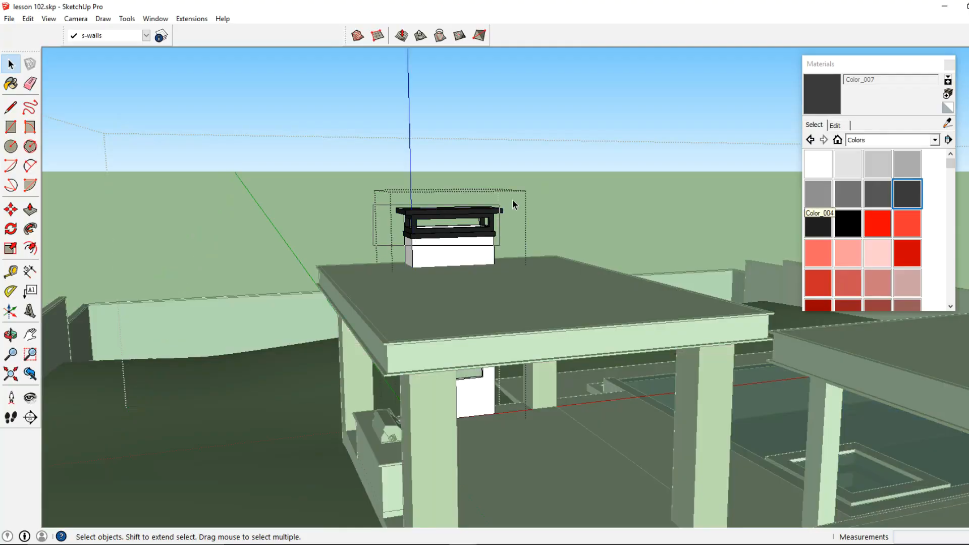
{"action": "left_click", "coordinate": [909, 195]}
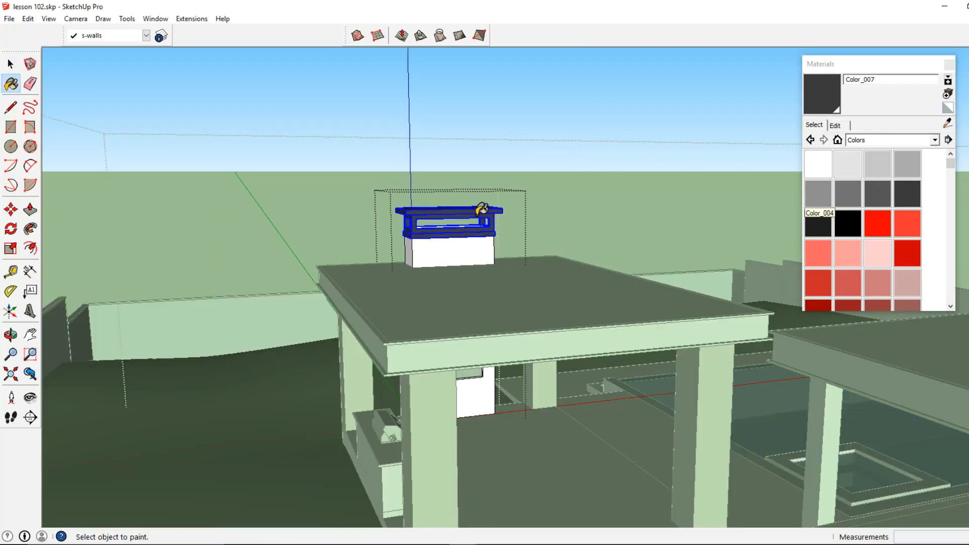
{"action": "left_click", "coordinate": [11, 64]}
{"action": "left_click", "coordinate": [299, 202]}
{"action": "left_click", "coordinate": [299, 201]}
Sample Stone_Sandstone_Ashlar_Light from a pavilion column and paint the pavilion chimney with it.
{"action": "middle_click_drag", "start_coordinate": [499, 336], "coordinate": [492, 278]}
{"action": "double_click", "coordinate": [488, 350]}
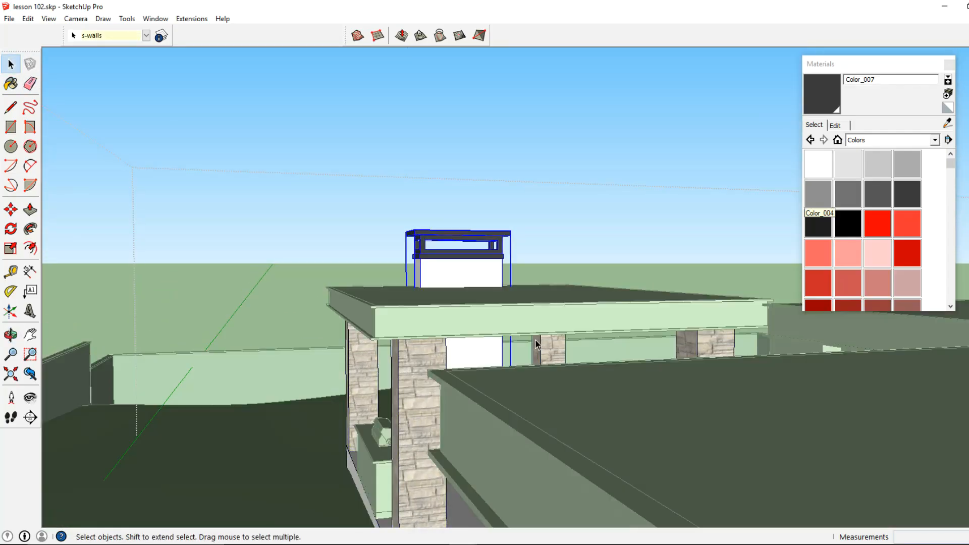
{"action": "left_click", "coordinate": [947, 124]}
{"action": "left_click", "coordinate": [418, 363]}
{"action": "middle_click_drag", "start_coordinate": [418, 363], "coordinate": [463, 369]}
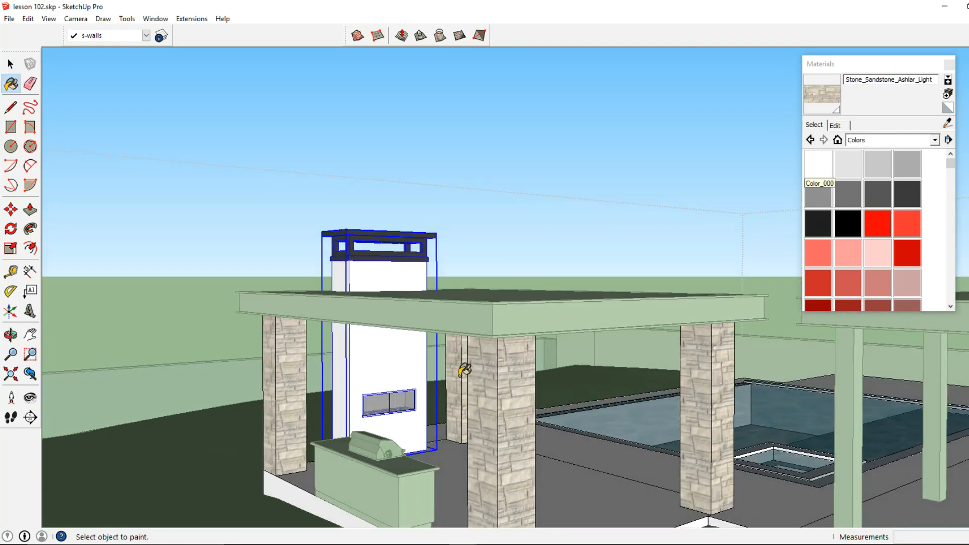
{"action": "left_click", "coordinate": [400, 367]}
{"action": "key", "text": "space"}
{"action": "left_click", "coordinate": [210, 162]}
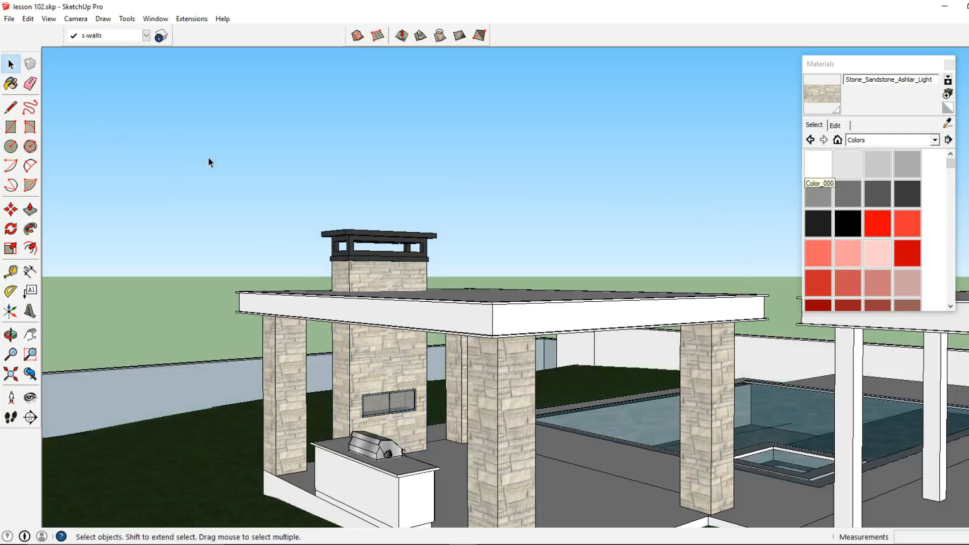
Open the pavilion roof group, paint its underside with Wood_Floor from the Wood collection, and close the group.
{"action": "left_click", "coordinate": [945, 127]}
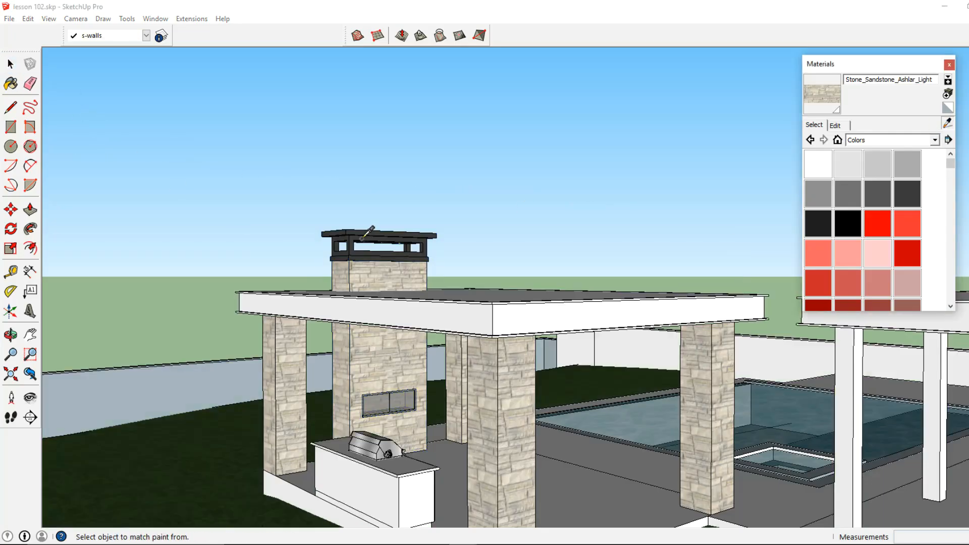
{"action": "middle_click_drag", "start_coordinate": [353, 252], "coordinate": [469, 275]}
{"action": "double_click", "coordinate": [480, 233]}
{"action": "left_click", "coordinate": [456, 255]}
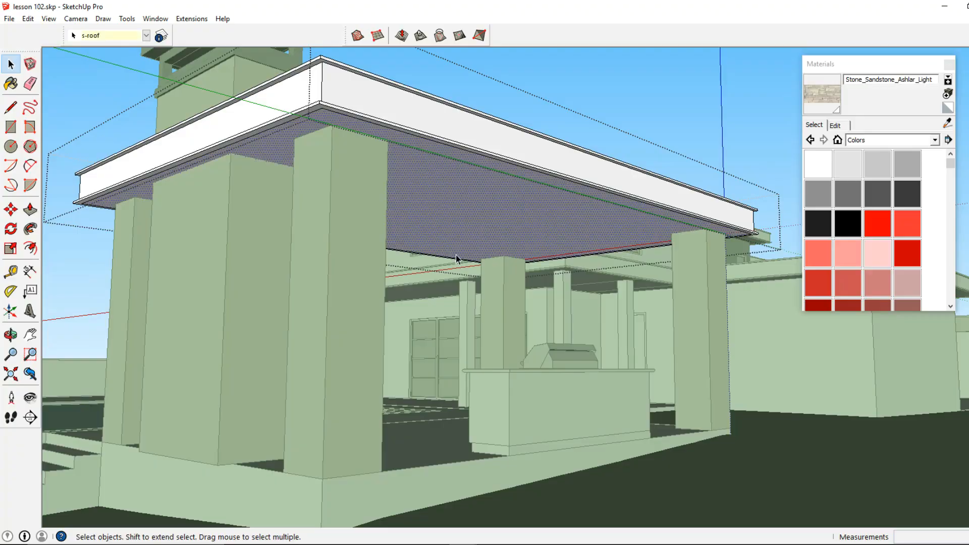
{"action": "left_click", "coordinate": [870, 144]}
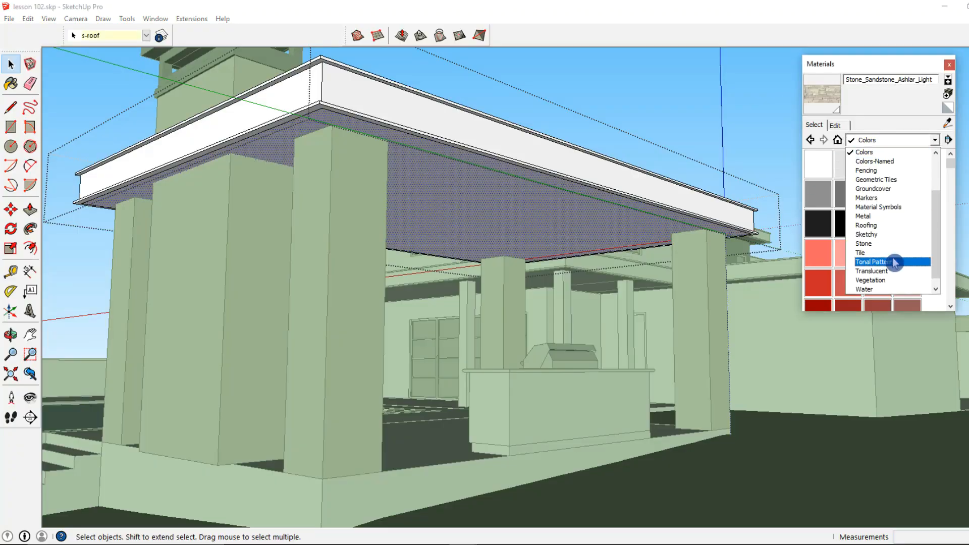
{"action": "left_click", "coordinate": [880, 288]}
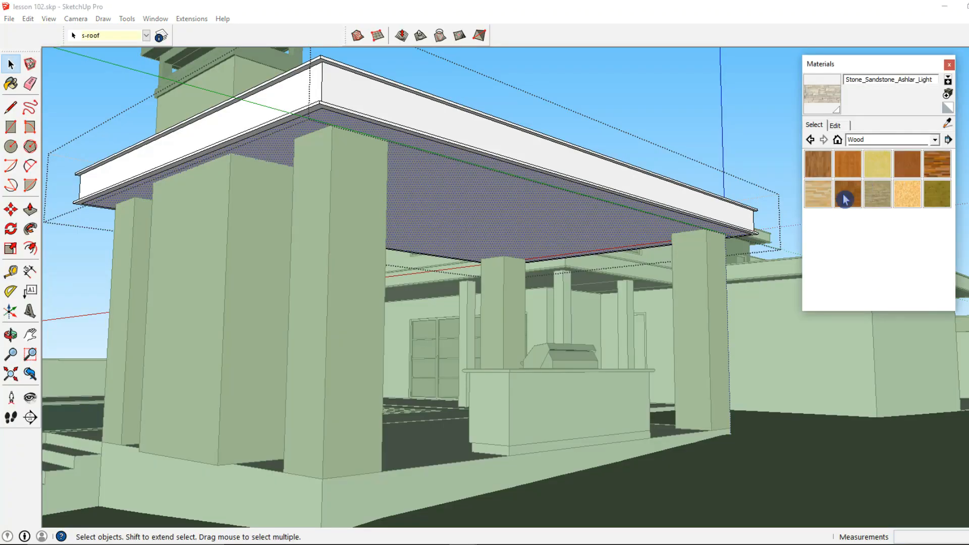
{"action": "left_click", "coordinate": [818, 165]}
{"action": "left_click", "coordinate": [525, 222]}
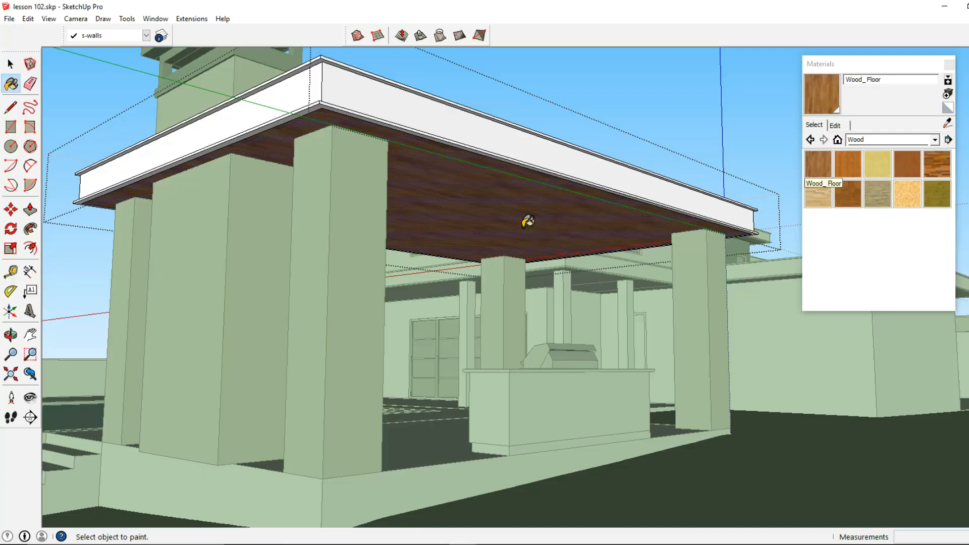
{"action": "left_click", "coordinate": [81, 98]}
Select the pavilion roof, sample Color_007 from the chimney cap, and paint the roof with it.
{"action": "middle_click_drag", "start_coordinate": [401, 190], "coordinate": [426, 201]}
{"action": "left_click", "coordinate": [516, 160]}
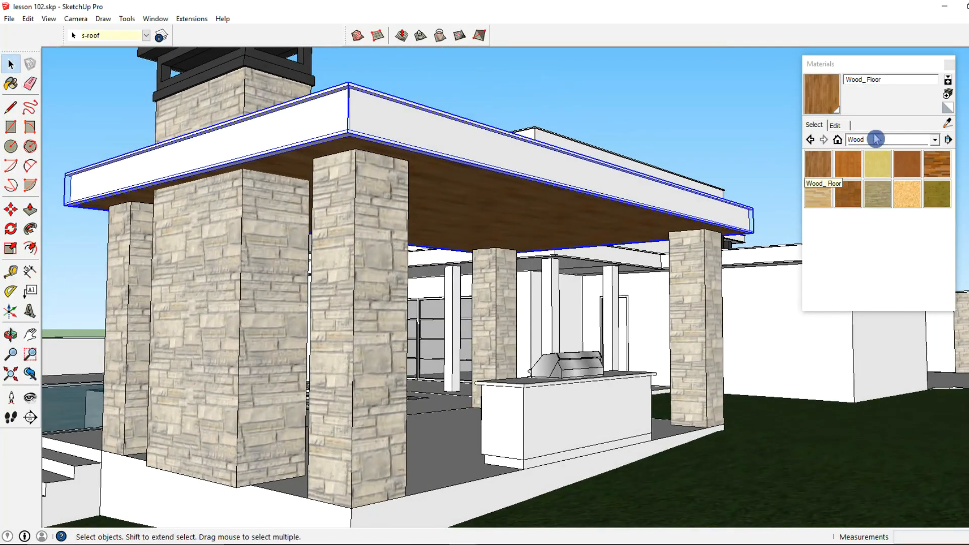
{"action": "left_click", "coordinate": [946, 124]}
{"action": "middle_click_drag", "start_coordinate": [480, 149], "coordinate": [482, 188], "text": "shift"}
{"action": "left_click", "coordinate": [256, 102]}
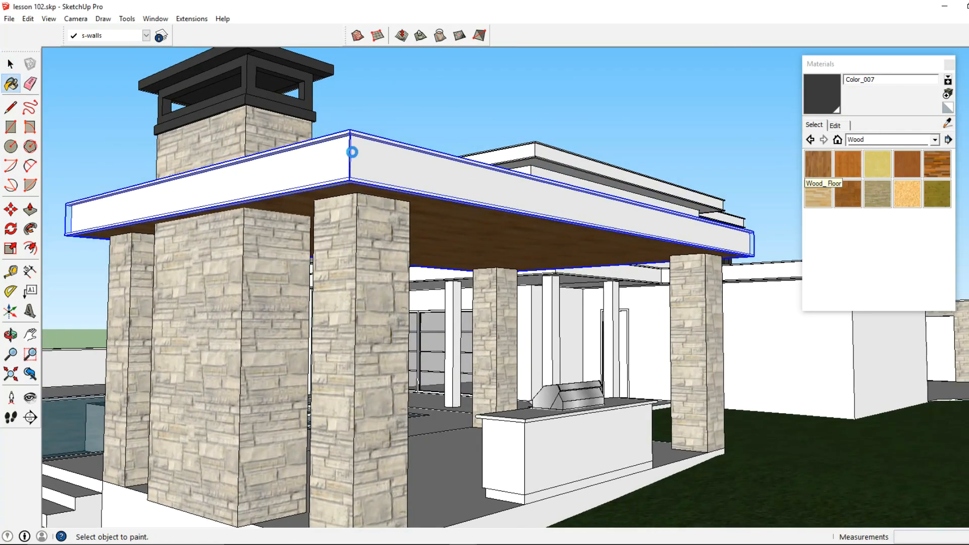
{"action": "left_click", "coordinate": [384, 155]}
{"action": "middle_click_drag", "start_coordinate": [412, 161], "coordinate": [429, 211]}
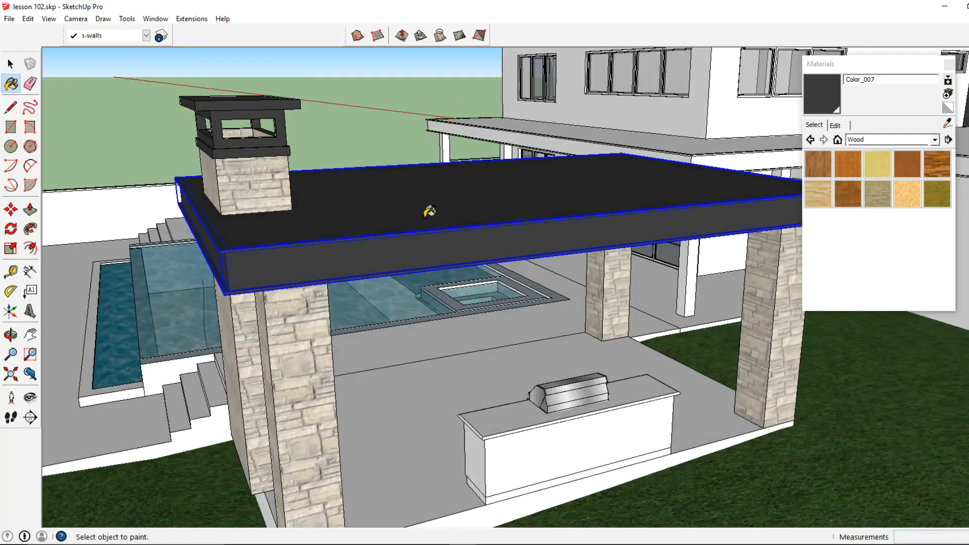
{"action": "middle_click_drag", "start_coordinate": [375, 159], "coordinate": [362, 216]}
{"action": "key", "text": "space"}
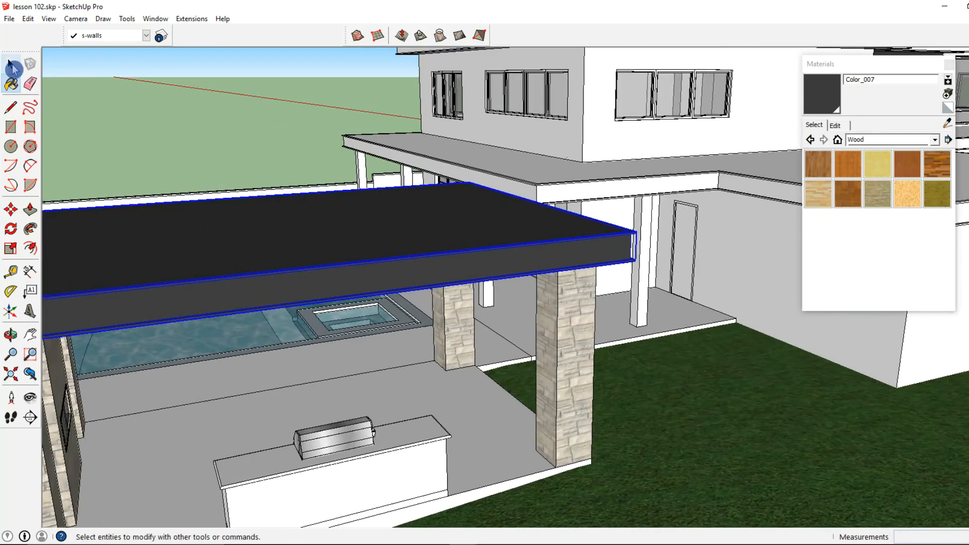
Open the house's upper roof group, paint the underside of its overhang with Wood_Floor, and close the group.
{"action": "middle_click_drag", "start_coordinate": [612, 183], "coordinate": [384, 194], "text": "shift"}
{"action": "middle_click_drag", "start_coordinate": [383, 194], "coordinate": [353, 205]}
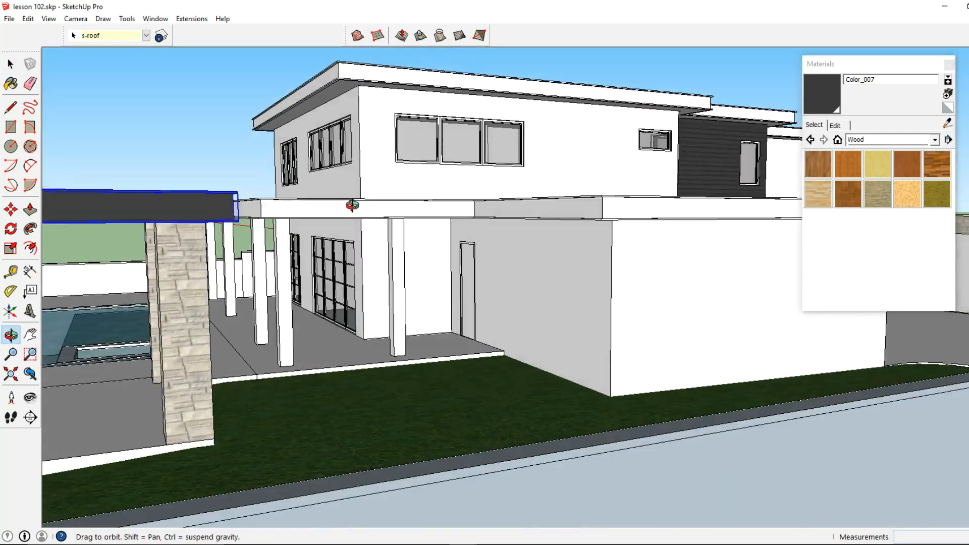
{"action": "scroll", "coordinate": [315, 126], "scroll_direction": "up", "scroll_amount": 5}
{"action": "double_click", "coordinate": [336, 60]}
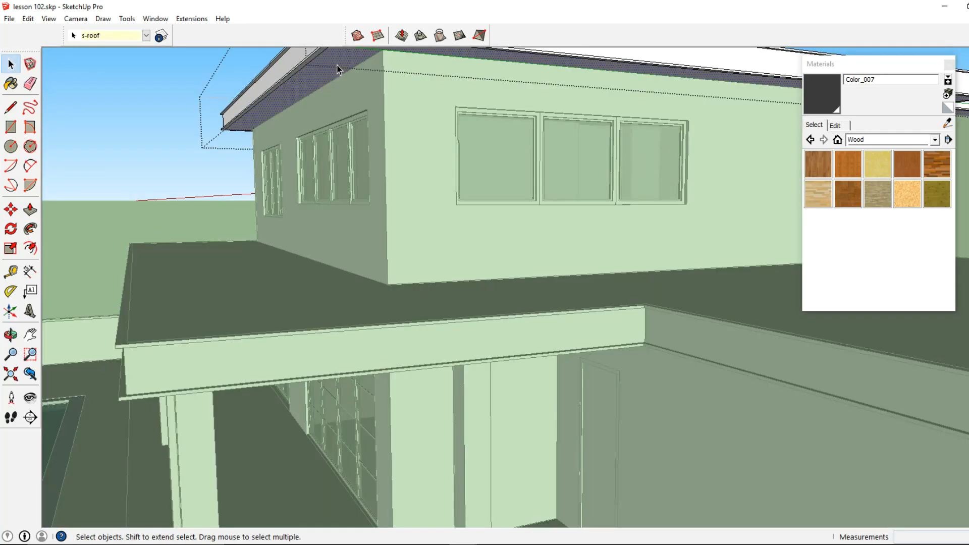
{"action": "left_click", "coordinate": [817, 164]}
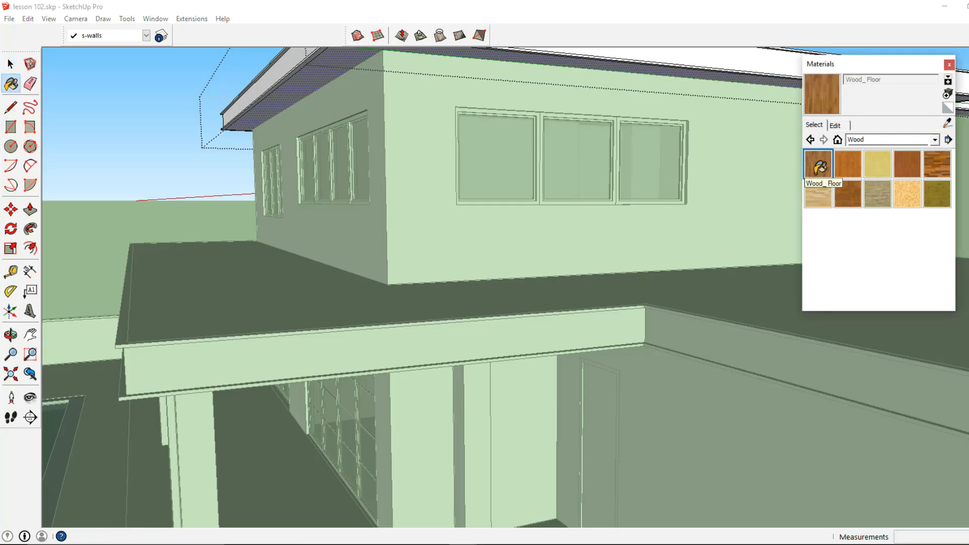
{"action": "left_click", "coordinate": [347, 85]}
{"action": "left_click", "coordinate": [10, 64]}
{"action": "left_click", "coordinate": [203, 191]}
Open the lower roof group over the patio, paint its underside with Wood_Floor, and close the group.
{"action": "middle_click_drag", "start_coordinate": [380, 280], "coordinate": [373, 221]}
{"action": "left_click", "coordinate": [316, 236]}
{"action": "double_click", "coordinate": [316, 236]}
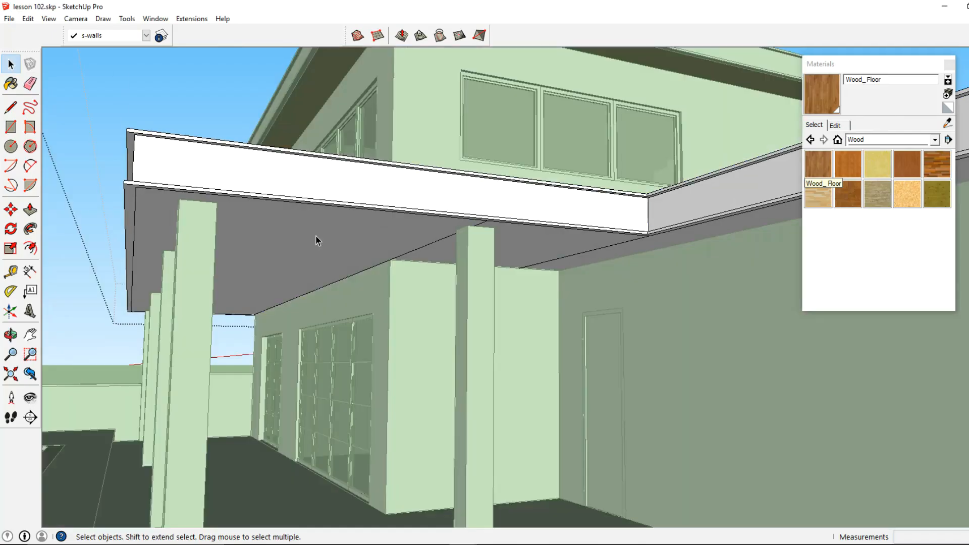
{"action": "left_click", "coordinate": [426, 245]}
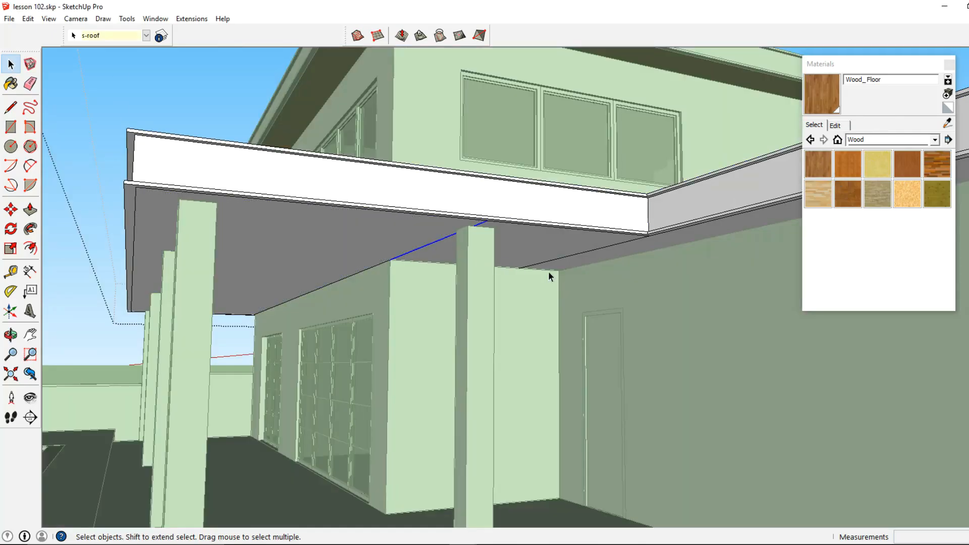
{"action": "left_click", "coordinate": [566, 259]}
{"action": "left_click", "coordinate": [821, 93]}
{"action": "left_click", "coordinate": [580, 256]}
{"action": "middle_click_drag", "start_coordinate": [579, 258], "coordinate": [154, 267]}
{"action": "left_click", "coordinate": [11, 65]}
{"action": "left_click", "coordinate": [203, 132]}
Open the canopy group above the front door, paint its underside with Wood_Floor, and close the group.
{"action": "middle_click_drag", "start_coordinate": [529, 295], "coordinate": [487, 261]}
{"action": "scroll", "coordinate": [530, 267], "scroll_direction": "up", "scroll_amount": 5}
{"action": "middle_click_drag", "start_coordinate": [499, 301], "coordinate": [447, 250]}
{"action": "double_click", "coordinate": [446, 249]}
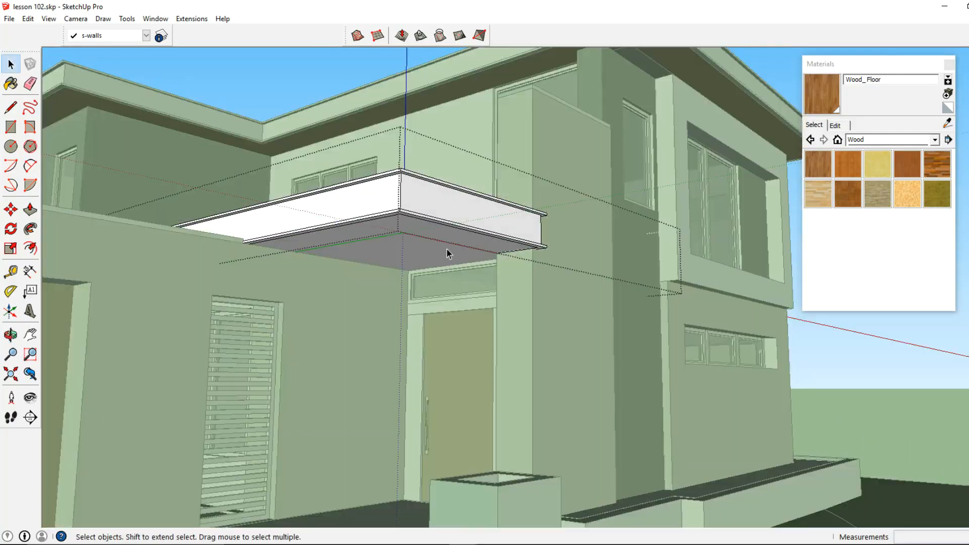
{"action": "key", "text": "b"}
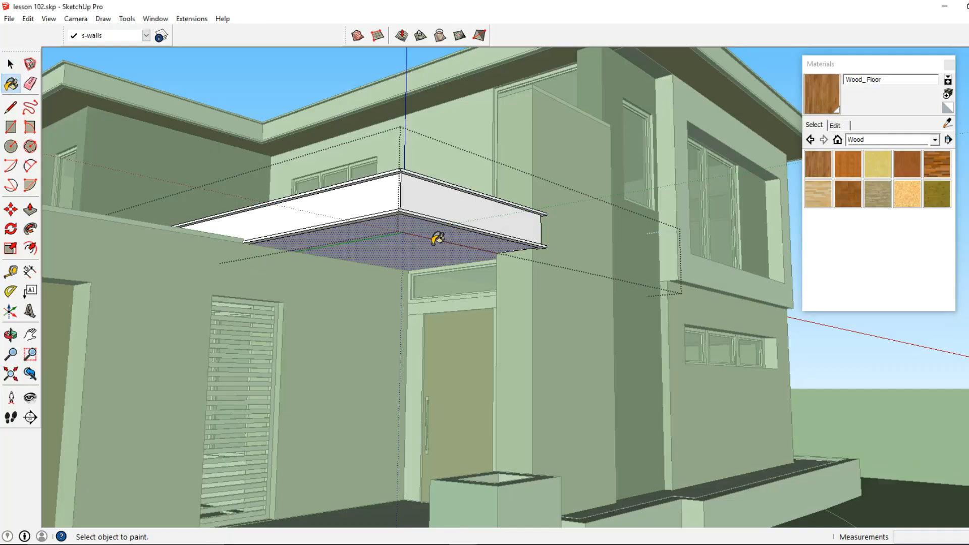
{"action": "left_click", "coordinate": [432, 236]}
{"action": "left_click", "coordinate": [11, 65]}
{"action": "left_click", "coordinate": [96, 92]}
Sample Color_007 from the pavilion roof and paint the lower roof, the upper roof and the entrance canopy with it.
{"action": "middle_click_drag", "start_coordinate": [561, 146], "coordinate": [658, 162]}
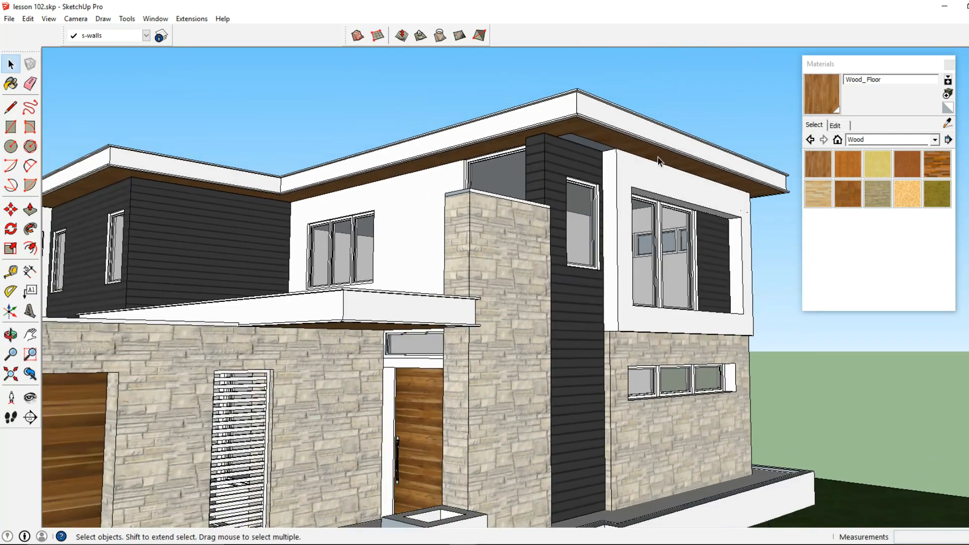
{"action": "left_click", "coordinate": [950, 126]}
{"action": "mouse_move", "coordinate": [439, 210]}
{"action": "middle_mouse_down"}
{"action": "mouse_move", "coordinate": [392, 222]}
{"action": "mouse_move", "coordinate": [392, 400]}
{"action": "mouse_move", "coordinate": [634, 398]}
{"action": "mouse_move", "coordinate": [581, 383]}
{"action": "middle_mouse_up"}
{"action": "left_click", "coordinate": [133, 186]}
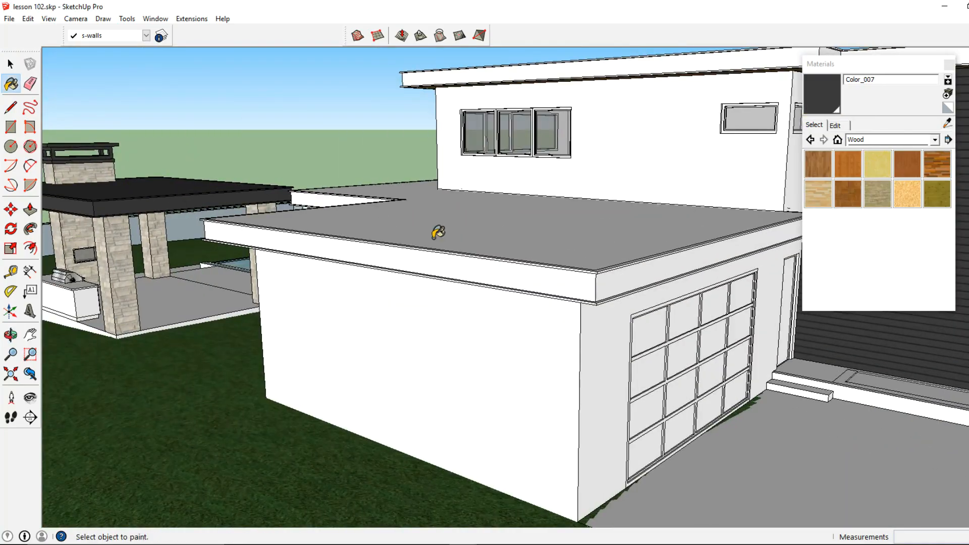
{"action": "left_click", "coordinate": [479, 222]}
{"action": "mouse_move", "coordinate": [545, 216]}
{"action": "middle_mouse_down"}
{"action": "mouse_move", "coordinate": [480, 145]}
{"action": "mouse_move", "coordinate": [553, 222]}
{"action": "middle_mouse_up"}
{"action": "left_click", "coordinate": [492, 132]}
{"action": "middle_click_drag", "start_coordinate": [640, 241], "coordinate": [342, 338]}
{"action": "left_click", "coordinate": [341, 338]}
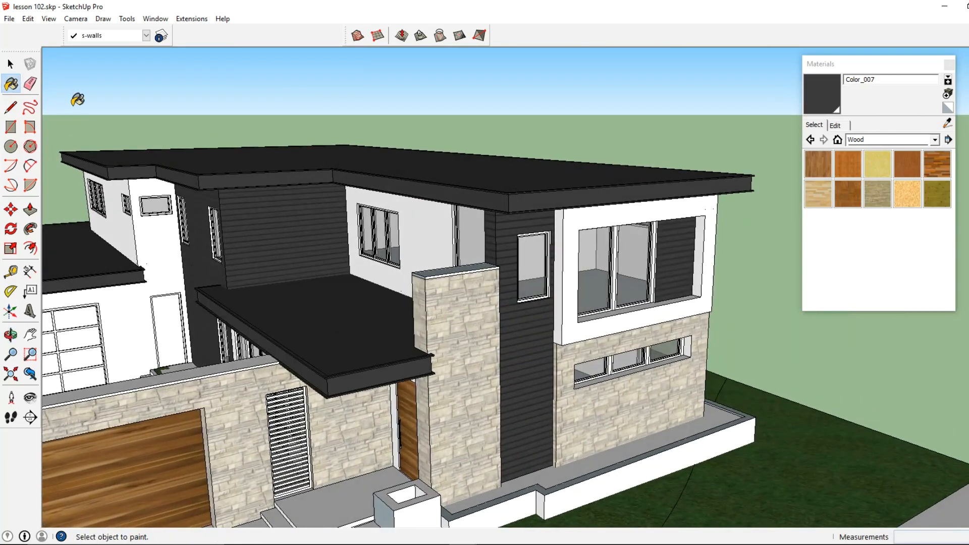
{"action": "left_click", "coordinate": [10, 63]}
Open the walls group, select the entrance pillar's front face, sample Stone_Sandstone_Ashlar_Light from the pillar, and close the group.
{"action": "mouse_move", "coordinate": [404, 302]}
{"action": "middle_mouse_down"}
{"action": "mouse_move", "coordinate": [612, 291]}
{"action": "mouse_move", "coordinate": [454, 257]}
{"action": "mouse_move", "coordinate": [247, 247]}
{"action": "mouse_move", "coordinate": [439, 263]}
{"action": "middle_mouse_up"}
{"action": "middle_click_drag", "start_coordinate": [474, 329], "coordinate": [272, 331]}
{"action": "scroll", "coordinate": [271, 226], "scroll_direction": "up", "scroll_amount": 3}
{"action": "double_click", "coordinate": [309, 215]}
{"action": "left_click", "coordinate": [309, 215]}
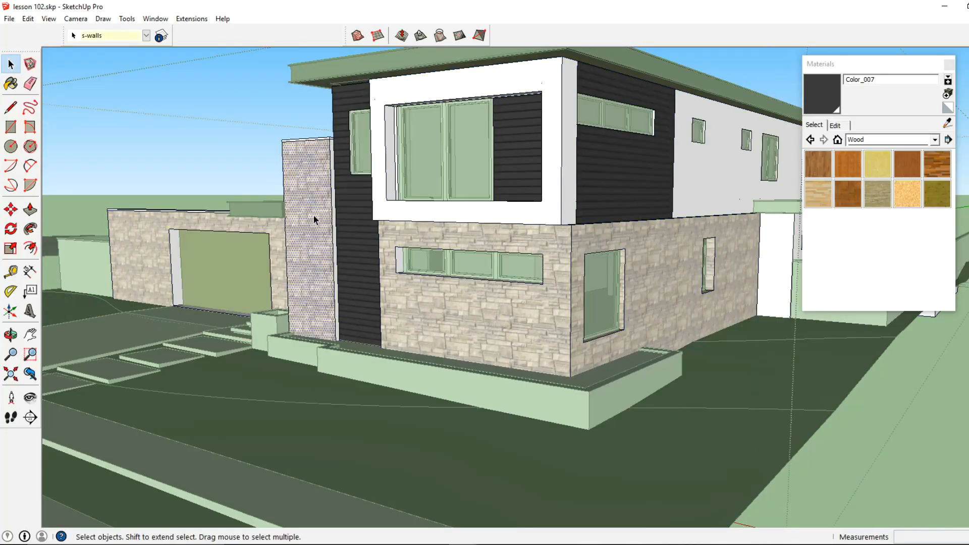
{"action": "scroll", "coordinate": [315, 267], "scroll_direction": "up", "scroll_amount": 3}
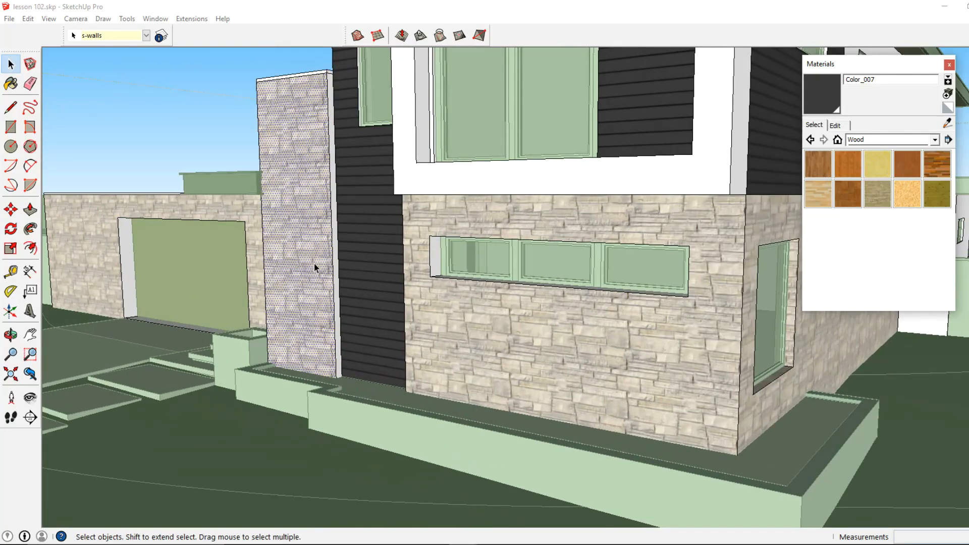
{"action": "left_click", "coordinate": [948, 125]}
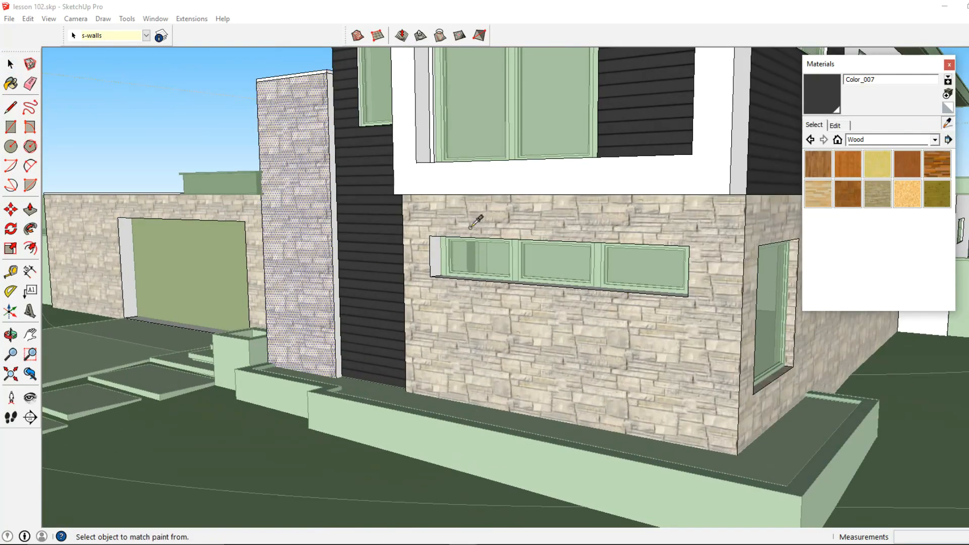
{"action": "left_click", "coordinate": [335, 262]}
{"action": "mouse_move", "coordinate": [335, 253]}
{"action": "middle_mouse_down"}
{"action": "mouse_move", "coordinate": [234, 268]}
{"action": "mouse_move", "coordinate": [293, 270]}
{"action": "middle_mouse_up"}
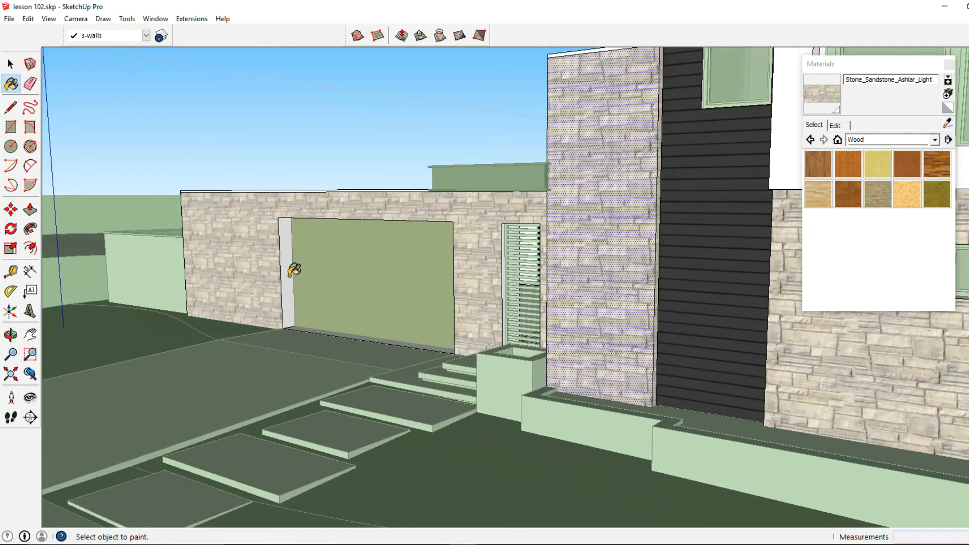
{"action": "left_click", "coordinate": [10, 66]}
{"action": "double_click", "coordinate": [181, 182]}
Open the remaining small roof group, paint its underside with Wood_Floor, and close the group.
{"action": "middle_click_drag", "start_coordinate": [180, 182], "coordinate": [570, 211]}
{"action": "scroll", "coordinate": [463, 187], "scroll_direction": "up", "scroll_amount": 10}
{"action": "middle_click_drag", "start_coordinate": [607, 274], "coordinate": [552, 190]}
{"action": "left_click", "coordinate": [534, 186]}
{"action": "double_click", "coordinate": [528, 190]}
{"action": "left_click", "coordinate": [529, 191]}
{"action": "left_click", "coordinate": [825, 167]}
{"action": "left_click", "coordinate": [536, 191]}
{"action": "left_click", "coordinate": [11, 64]}
{"action": "key", "text": "Escape"}
Sample Color_007 from a dark roof and paint the remaining small side roof with it.
{"action": "left_click", "coordinate": [950, 130]}
{"action": "mouse_move", "coordinate": [454, 253]}
{"action": "middle_mouse_down"}
{"action": "mouse_move", "coordinate": [313, 182]}
{"action": "mouse_move", "coordinate": [183, 90]}
{"action": "middle_mouse_up"}
{"action": "left_click", "coordinate": [201, 100]}
{"action": "left_click", "coordinate": [347, 267]}
{"action": "left_click", "coordinate": [13, 65]}
Sample Color_007 from the lower roof and paint the white columns of the poolside patio with it.
{"action": "middle_click_drag", "start_coordinate": [322, 202], "coordinate": [393, 298]}
{"action": "scroll", "coordinate": [394, 296], "scroll_direction": "down", "scroll_amount": 6}
{"action": "mouse_move", "coordinate": [450, 284]}
{"action": "middle_mouse_down"}
{"action": "mouse_move", "coordinate": [243, 271]}
{"action": "mouse_move", "coordinate": [181, 288]}
{"action": "middle_mouse_up"}
{"action": "middle_click_drag", "start_coordinate": [329, 294], "coordinate": [441, 344]}
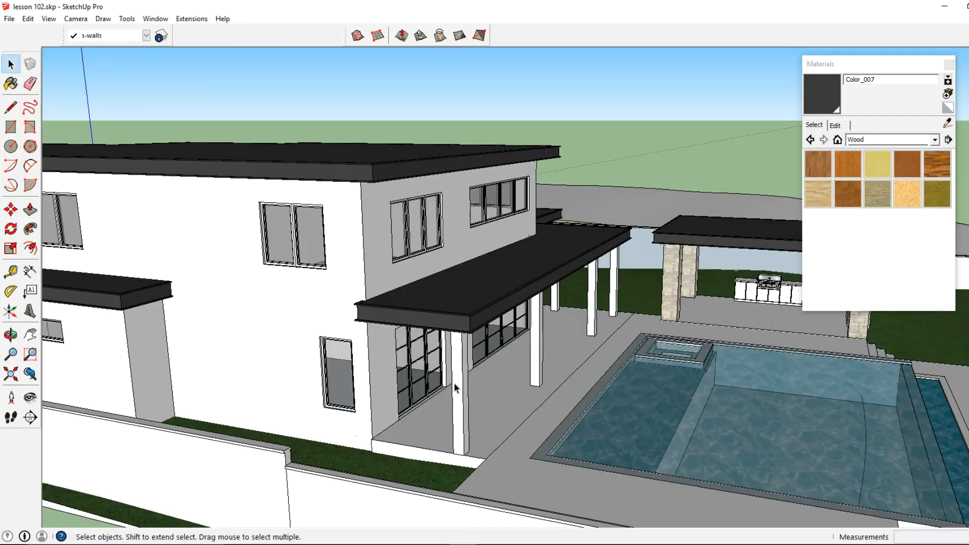
{"action": "left_click", "coordinate": [950, 129]}
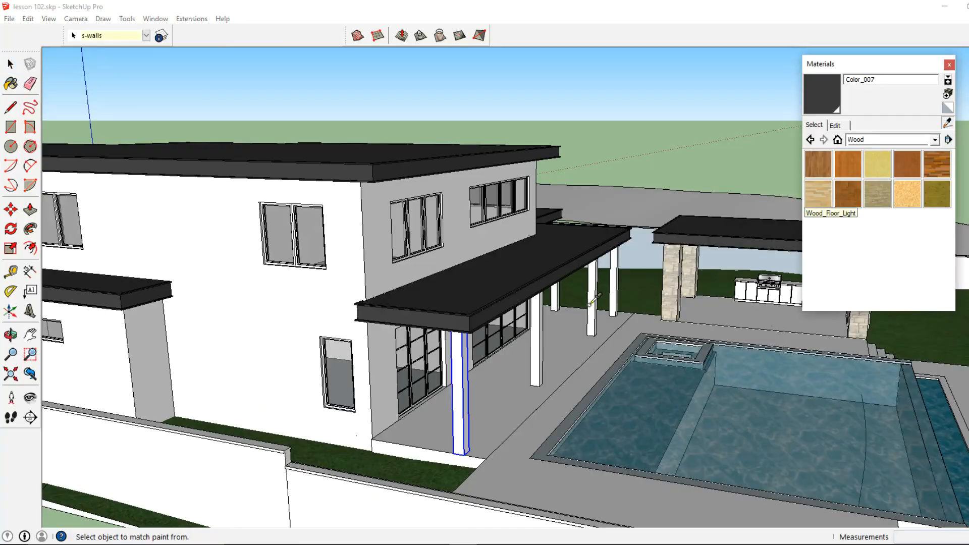
{"action": "middle_click_drag", "start_coordinate": [540, 312], "coordinate": [490, 275], "text": "shift"}
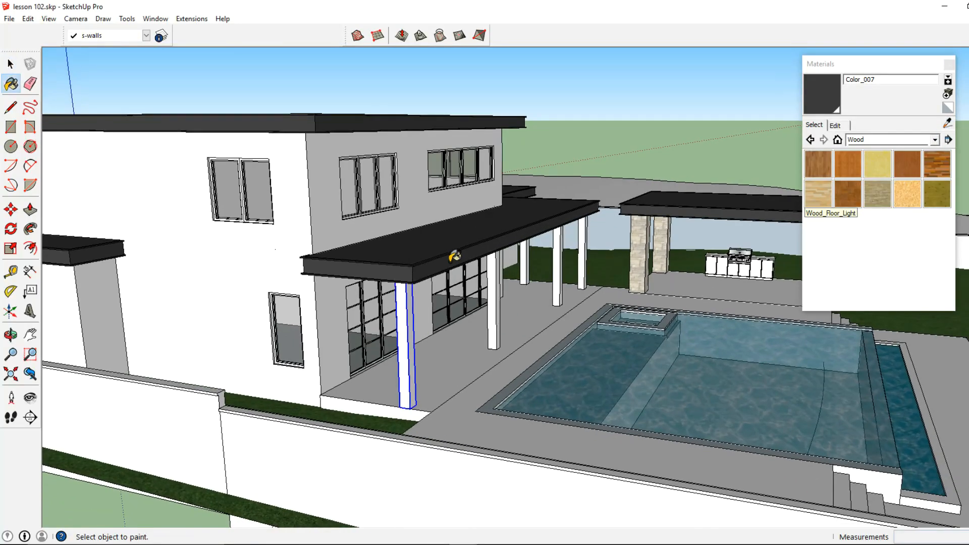
{"action": "scroll", "coordinate": [420, 293], "scroll_direction": "up", "scroll_amount": 2}
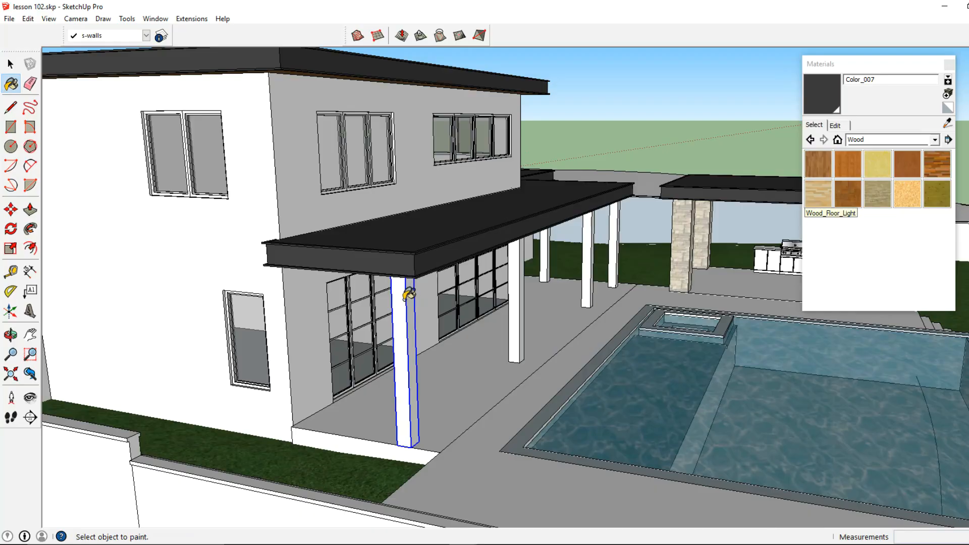
{"action": "left_click", "coordinate": [409, 294]}
{"action": "left_click", "coordinate": [586, 272]}
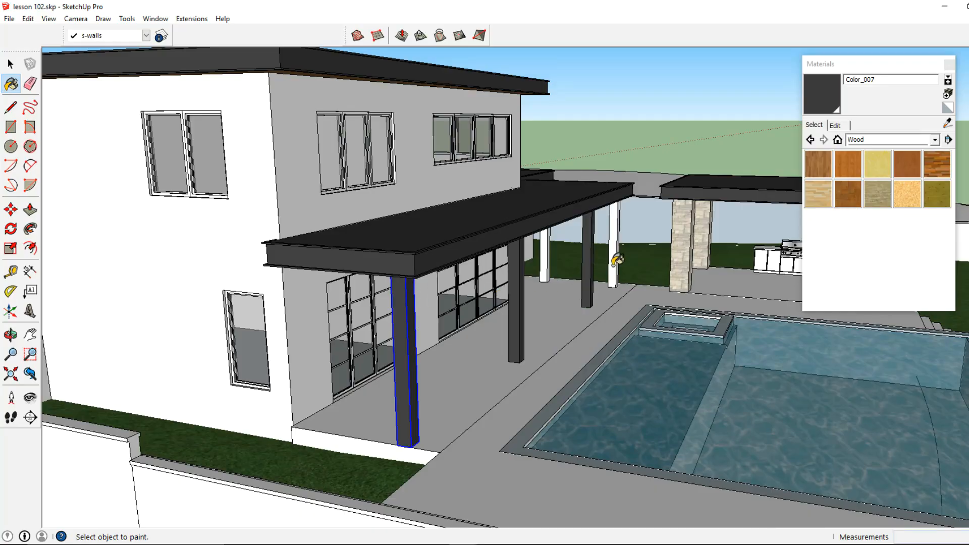
{"action": "mouse_move", "coordinate": [588, 260]}
{"action": "middle_mouse_down"}
{"action": "mouse_move", "coordinate": [238, 314]}
{"action": "mouse_move", "coordinate": [239, 326]}
{"action": "middle_mouse_up"}
{"action": "left_click", "coordinate": [10, 65]}
Examine the house from the pool pavilion around to the front driveway for surfaces still without material.
{"action": "scroll", "coordinate": [458, 282], "scroll_direction": "down", "scroll_amount": 3}
{"action": "mouse_move", "coordinate": [461, 282]}
{"action": "middle_mouse_down"}
{"action": "mouse_move", "coordinate": [633, 271]}
{"action": "mouse_move", "coordinate": [253, 346]}
{"action": "middle_mouse_up"}
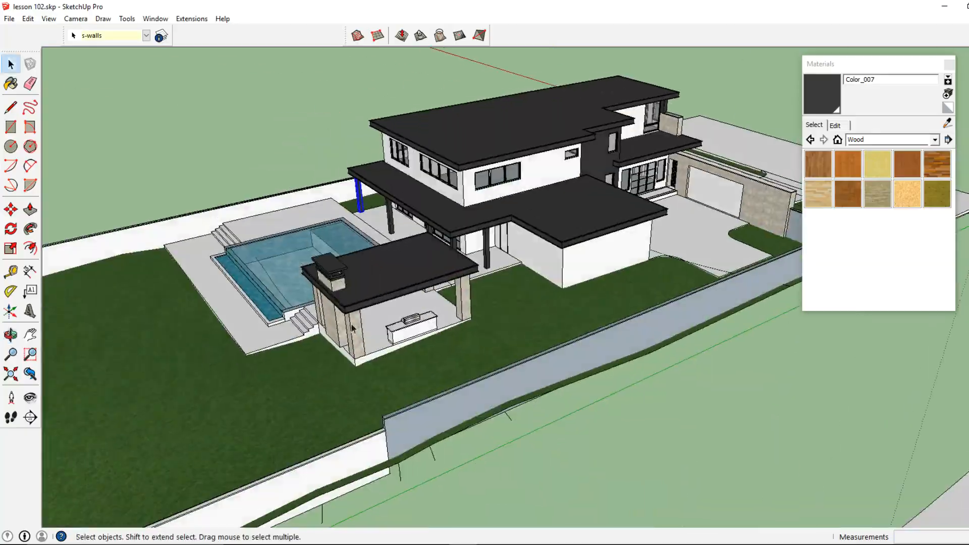
{"action": "middle_click_drag", "start_coordinate": [429, 307], "coordinate": [256, 323]}
{"action": "middle_click_drag", "start_coordinate": [495, 295], "coordinate": [257, 313]}
{"action": "scroll", "coordinate": [450, 371], "scroll_direction": "up", "scroll_amount": 3}
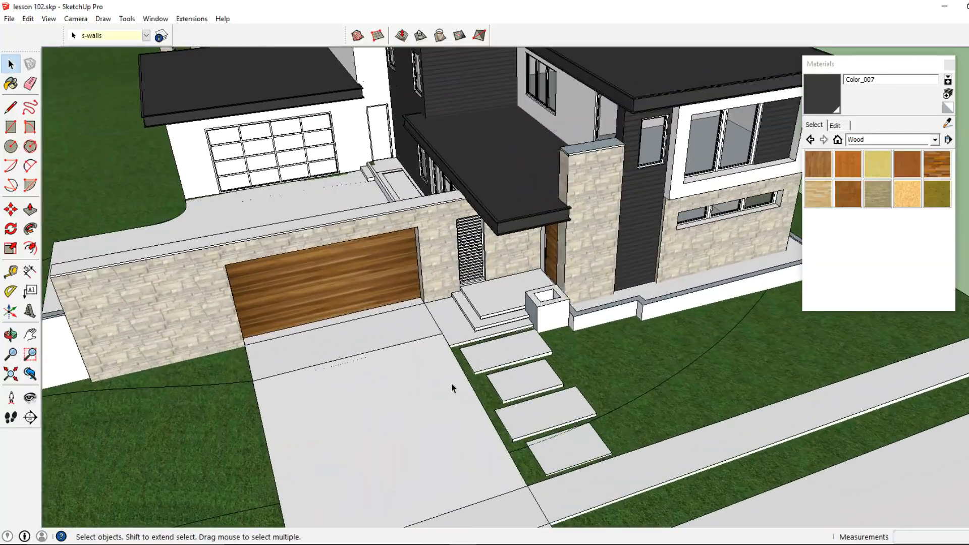
{"action": "middle_click_drag", "start_coordinate": [452, 384], "coordinate": [449, 278]}
{"action": "scroll", "coordinate": [472, 288], "scroll_direction": "down", "scroll_amount": 3}
{"action": "scroll", "coordinate": [504, 328], "scroll_direction": "up", "scroll_amount": 2}
{"action": "scroll", "coordinate": [561, 351], "scroll_direction": "down", "scroll_amount": 2}
{"action": "middle_click_drag", "start_coordinate": [561, 350], "coordinate": [637, 378]}
{"action": "scroll", "coordinate": [638, 381], "scroll_direction": "up", "scroll_amount": 2}
Open the lot group, sample Vegetation_Grass_Artificial from the lawn, and paint the front planter bed with it.
{"action": "double_click", "coordinate": [640, 386]}
{"action": "key", "text": "Escape"}
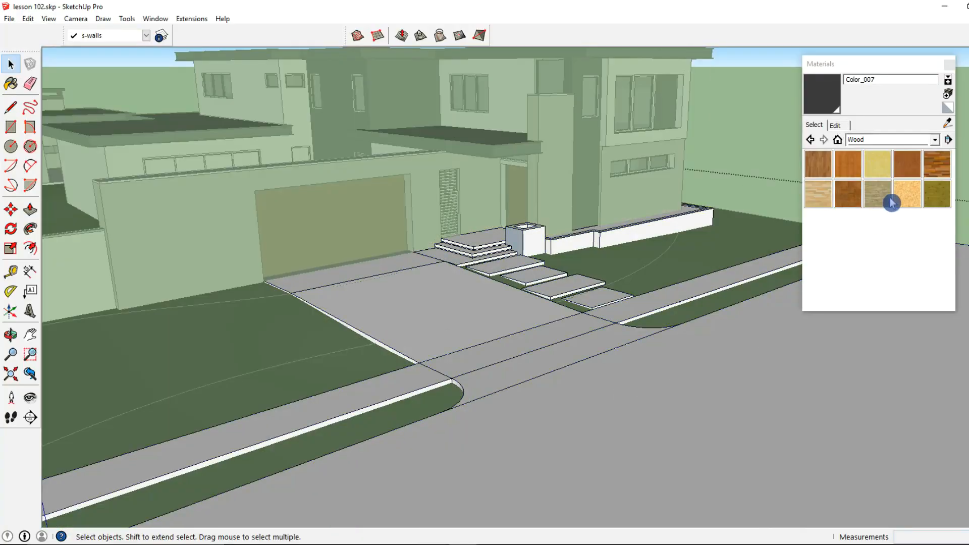
{"action": "middle_click_drag", "start_coordinate": [698, 343], "coordinate": [656, 371]}
{"action": "left_click", "coordinate": [647, 317]}
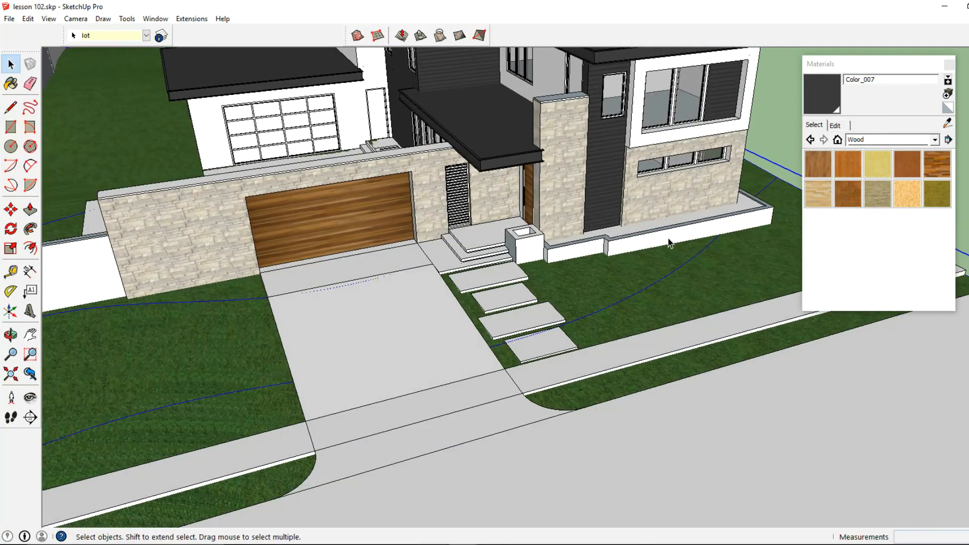
{"action": "middle_click_drag", "start_coordinate": [647, 320], "coordinate": [583, 335]}
{"action": "double_click", "coordinate": [588, 313]}
{"action": "left_click", "coordinate": [589, 310]}
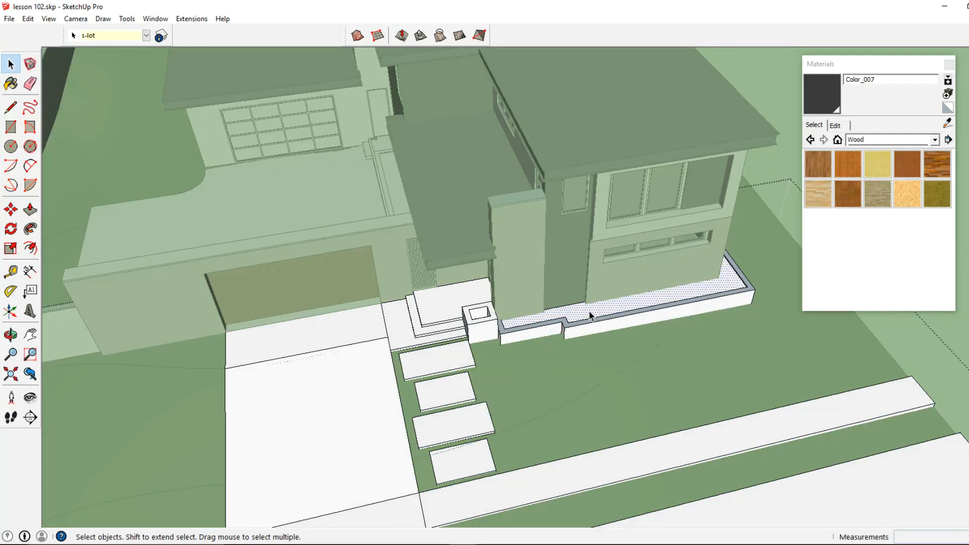
{"action": "left_click", "coordinate": [946, 122]}
{"action": "left_click", "coordinate": [684, 346]}
{"action": "left_click", "coordinate": [678, 293]}
Open the walls group, paint the courtyard planter strip with Vegetation_Grass_Artificial, and close the group.
{"action": "middle_click_drag", "start_coordinate": [320, 292], "coordinate": [60, 188]}
{"action": "left_click", "coordinate": [11, 65]}
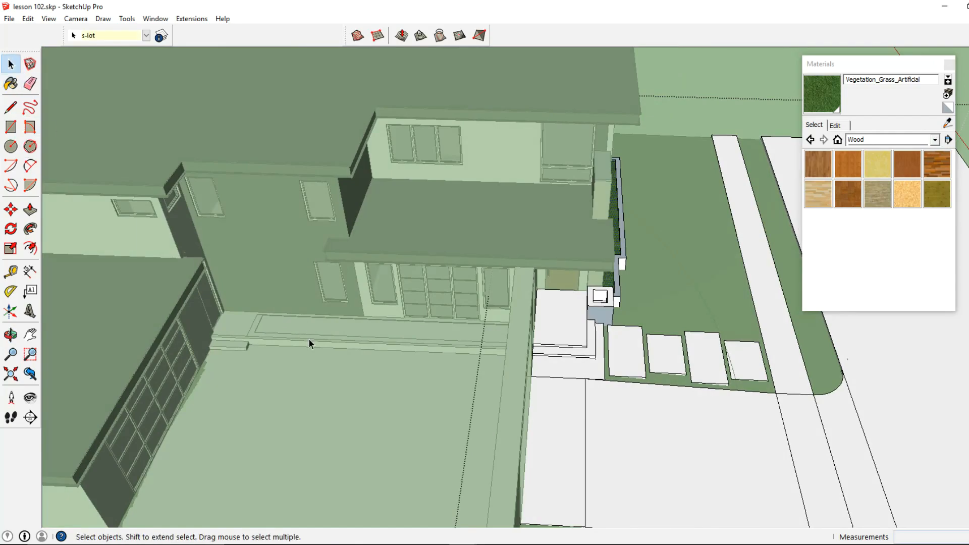
{"action": "left_click", "coordinate": [310, 340]}
{"action": "middle_click_drag", "start_coordinate": [310, 340], "coordinate": [338, 349]}
{"action": "double_click", "coordinate": [338, 339]}
{"action": "double_click", "coordinate": [338, 339]}
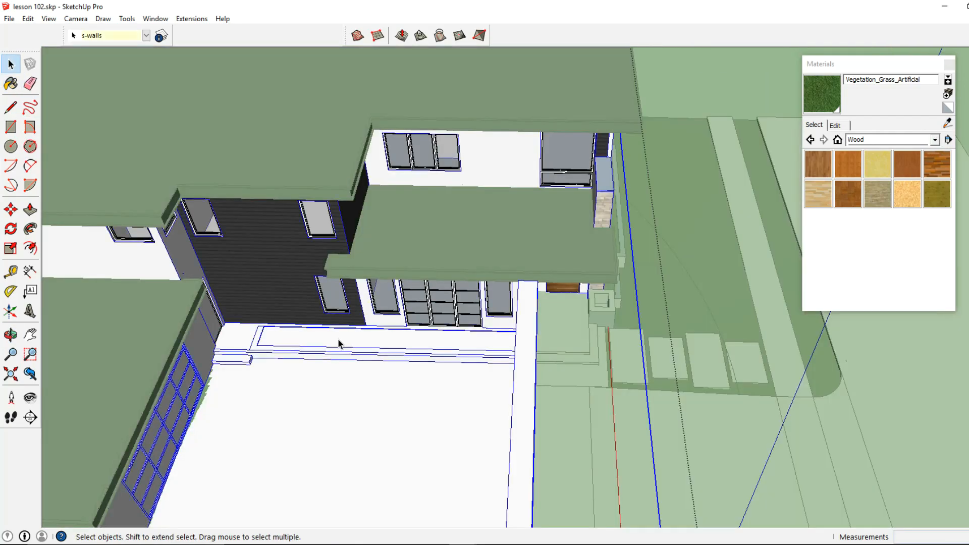
{"action": "triple_click", "coordinate": [339, 340]}
{"action": "left_click", "coordinate": [351, 340]}
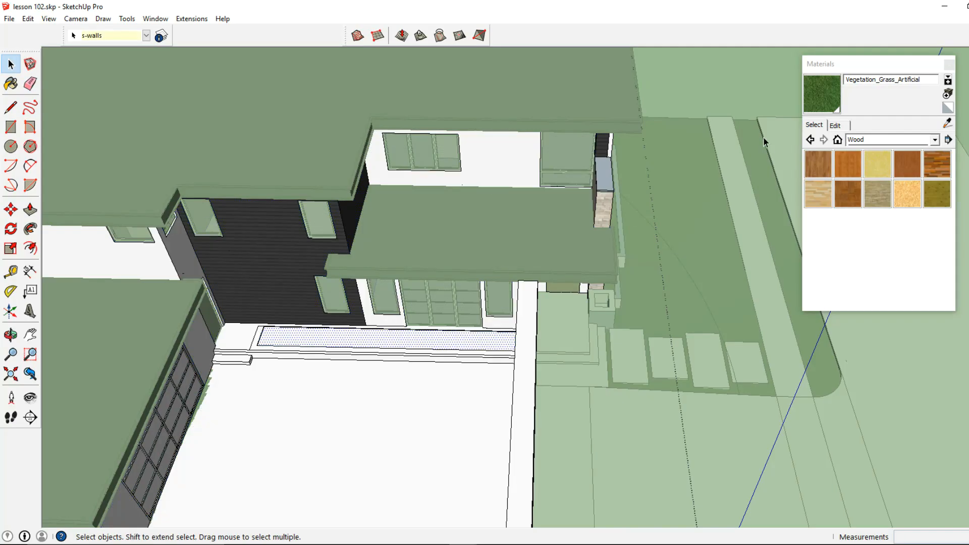
{"action": "left_click", "coordinate": [818, 99]}
{"action": "left_click", "coordinate": [458, 343]}
{"action": "left_click", "coordinate": [15, 65]}
{"action": "left_click", "coordinate": [455, 277]}
{"action": "left_click", "coordinate": [455, 277]}
Reopen the walls group and select the top face of the front garage wall.
{"action": "scroll", "coordinate": [455, 276], "scroll_direction": "down", "scroll_amount": 3}
{"action": "middle_click_drag", "start_coordinate": [561, 320], "coordinate": [361, 283]}
{"action": "middle_click_drag", "start_coordinate": [566, 356], "coordinate": [555, 298]}
{"action": "scroll", "coordinate": [489, 276], "scroll_direction": "up", "scroll_amount": 5}
{"action": "double_click", "coordinate": [412, 225]}
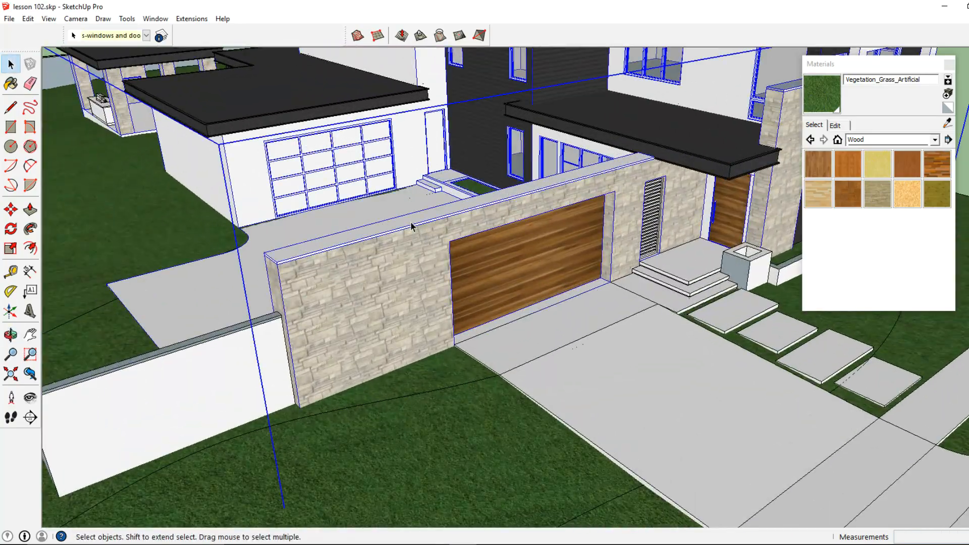
{"action": "triple_click", "coordinate": [412, 225]}
{"action": "left_click", "coordinate": [411, 225]}
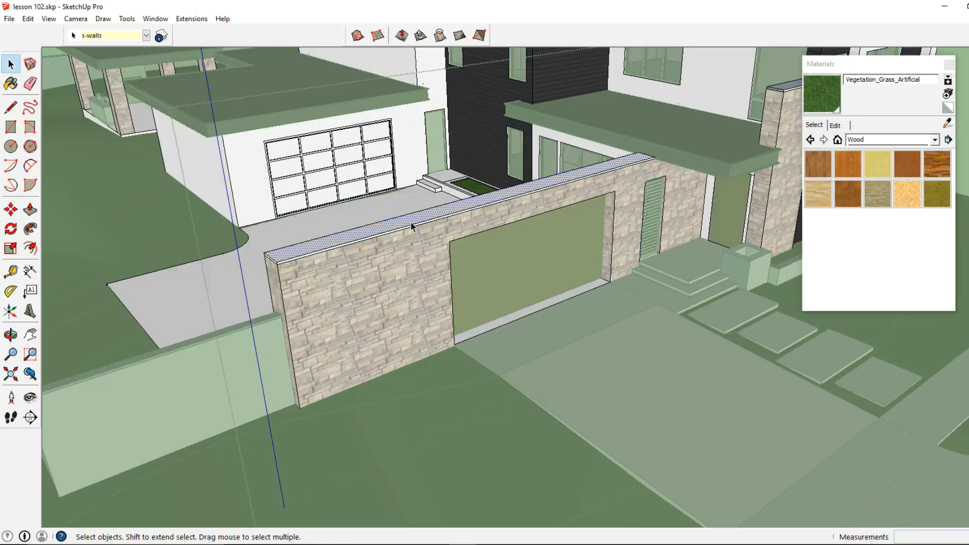
Choose Color_C14 from the Colors collection and paint the garage wall's cap, including its edge faces.
{"action": "left_click", "coordinate": [947, 125]}
{"action": "middle_click_drag", "start_coordinate": [712, 244], "coordinate": [555, 288]}
{"action": "left_click", "coordinate": [894, 139]}
{"action": "scroll", "coordinate": [895, 180], "scroll_direction": "up", "scroll_amount": 2}
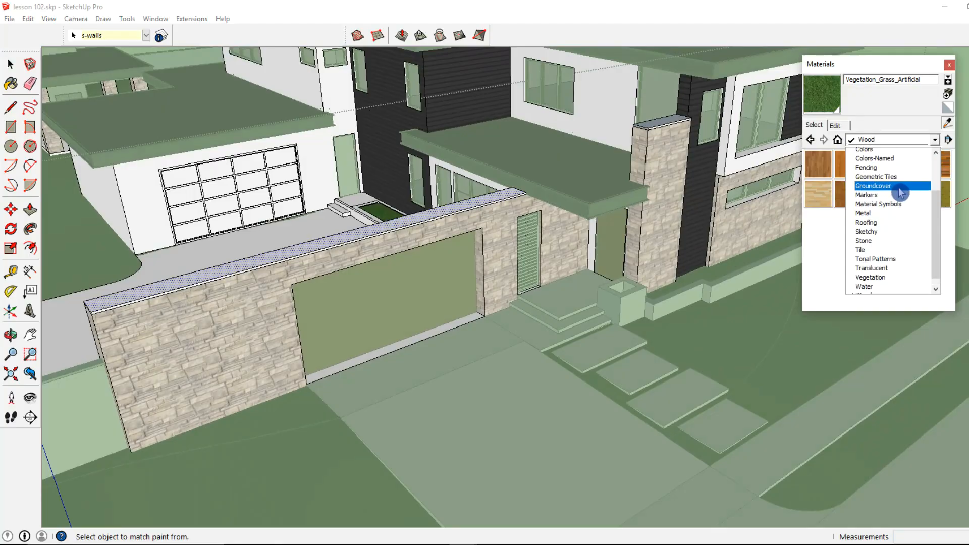
{"action": "left_click", "coordinate": [894, 191]}
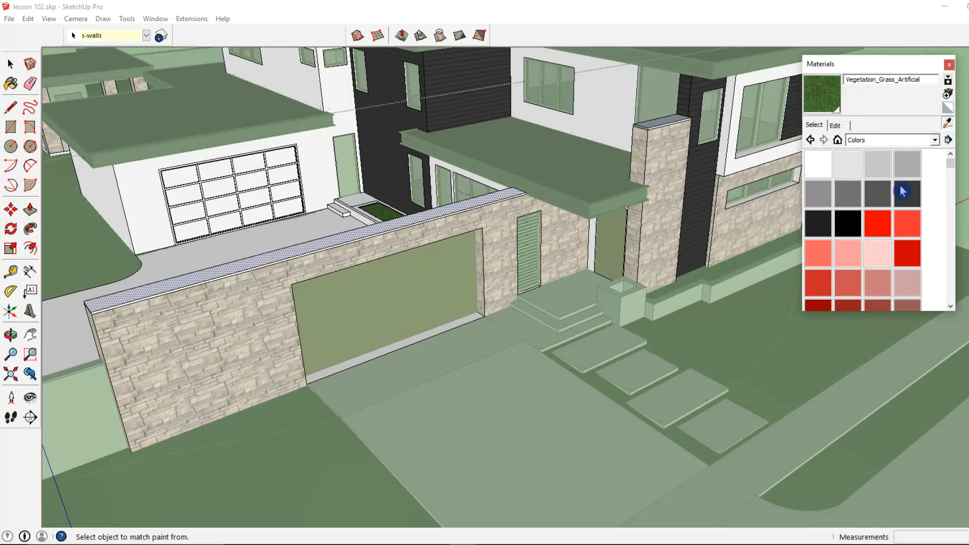
{"action": "left_click_drag", "start_coordinate": [953, 170], "coordinate": [947, 198]}
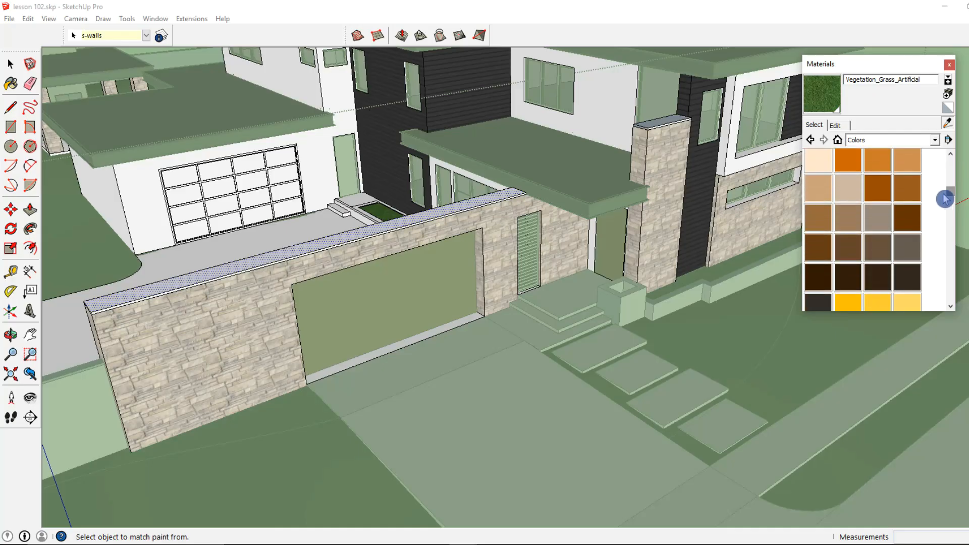
{"action": "left_click", "coordinate": [859, 226]}
{"action": "middle_click_drag", "start_coordinate": [551, 249], "coordinate": [552, 296]}
{"action": "scroll", "coordinate": [551, 296], "scroll_direction": "up", "scroll_amount": 5}
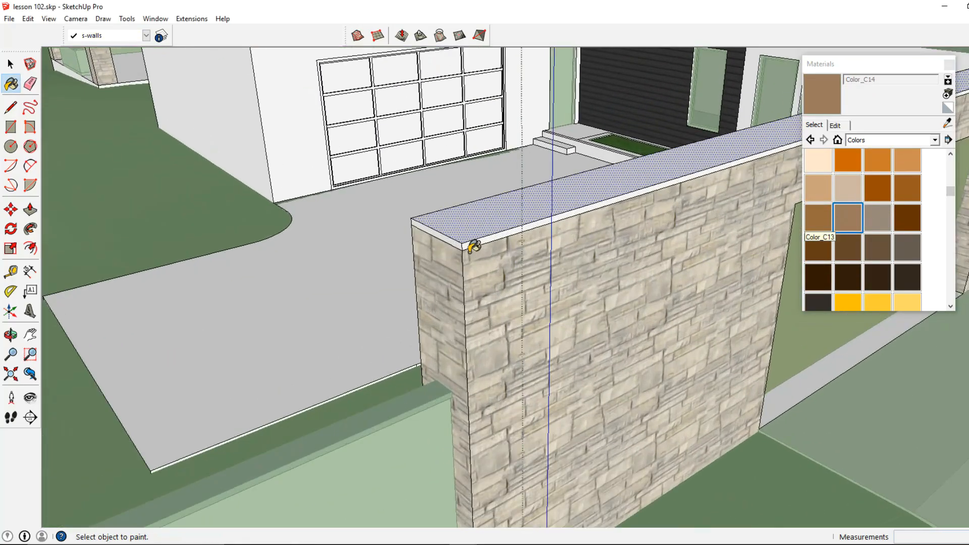
{"action": "left_click", "coordinate": [463, 233]}
{"action": "left_click", "coordinate": [470, 243], "text": "shift"}
{"action": "mouse_move", "coordinate": [513, 232]}
{"action": "middle_mouse_down"}
{"action": "mouse_move", "coordinate": [530, 210]}
{"action": "mouse_move", "coordinate": [699, 186]}
{"action": "middle_mouse_up"}
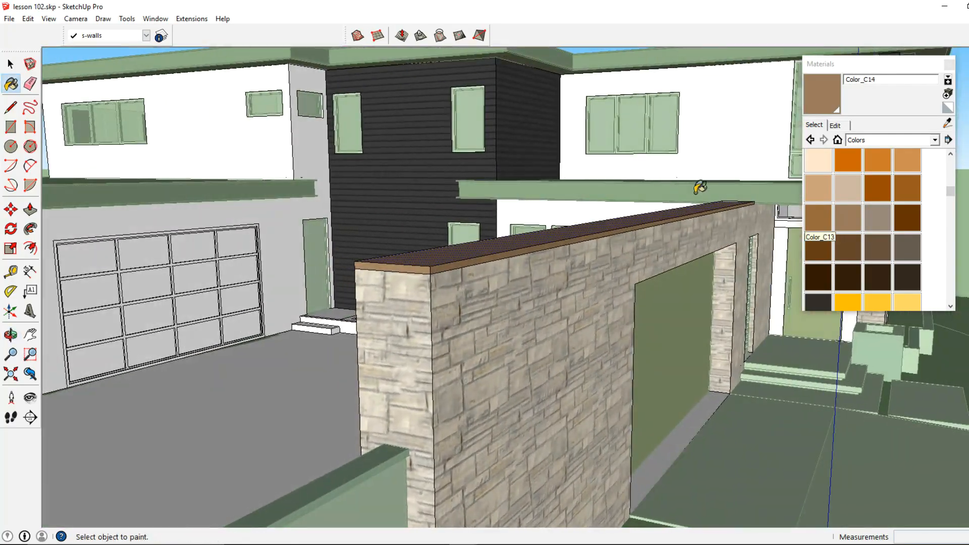
Match Color_C14's color to the garage wall's stone texture on screen and close the walls group.
{"action": "left_click", "coordinate": [835, 127]}
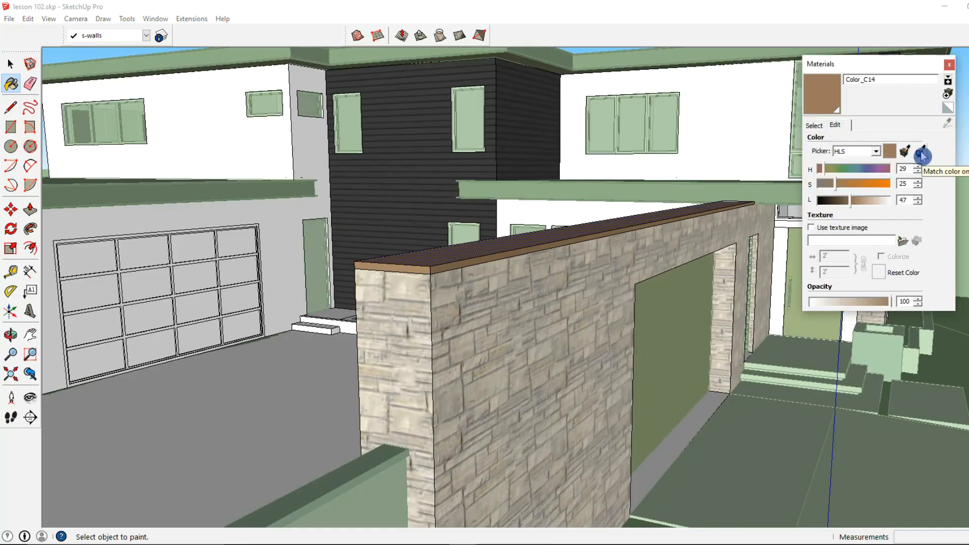
{"action": "scroll", "coordinate": [423, 285], "scroll_direction": "up", "scroll_amount": 3}
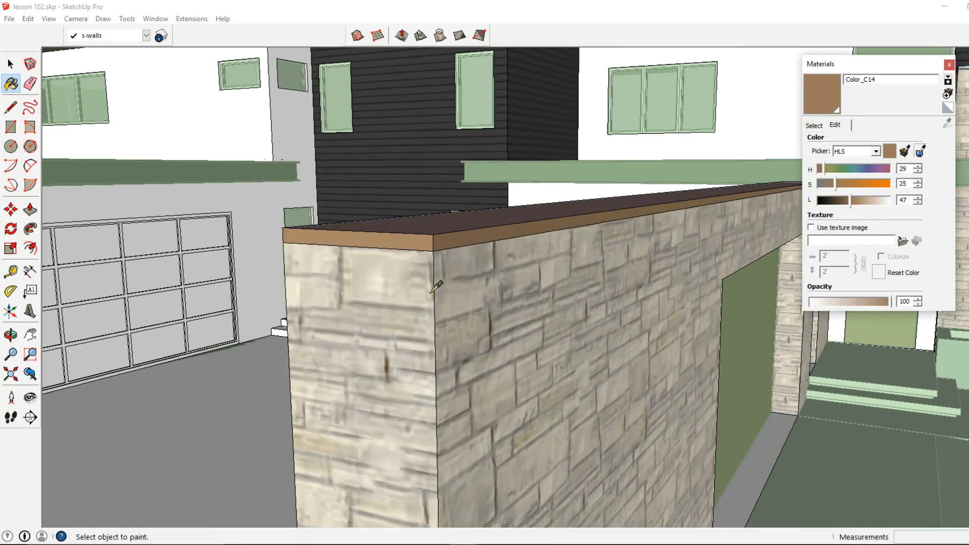
{"action": "left_click", "coordinate": [433, 266]}
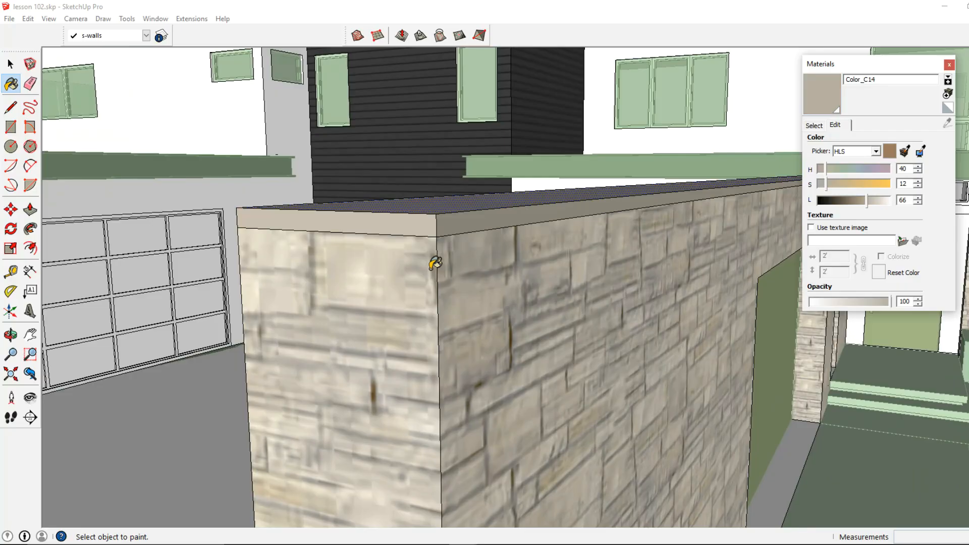
{"action": "scroll", "coordinate": [435, 263], "scroll_direction": "down", "scroll_amount": 3}
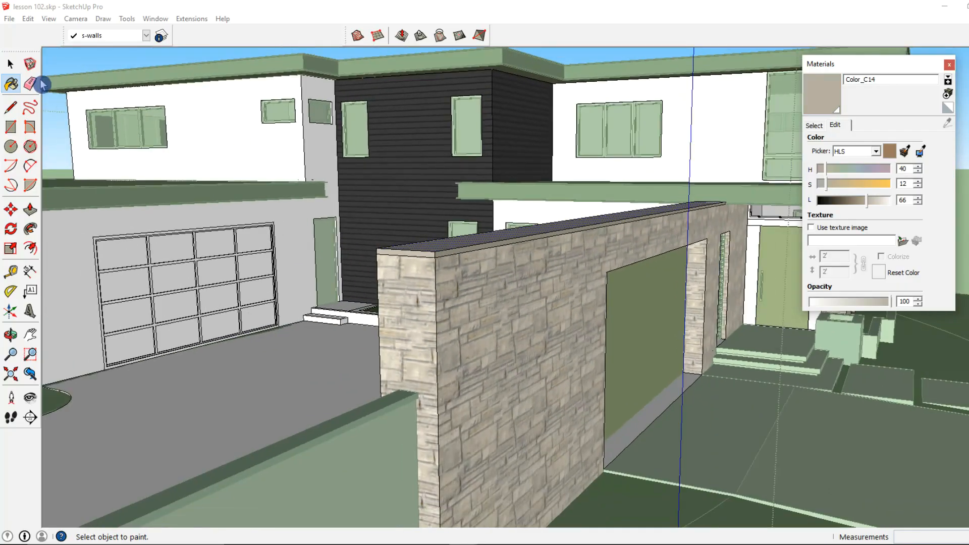
{"action": "left_click", "coordinate": [11, 65]}
{"action": "key", "text": "Escape"}
Open the walls group, paint the cap of the stone entrance pillar with Color_C14, and close the group.
{"action": "scroll", "coordinate": [565, 260], "scroll_direction": "down", "scroll_amount": 1}
{"action": "middle_click_drag", "start_coordinate": [613, 272], "coordinate": [166, 357]}
{"action": "middle_click_drag", "start_coordinate": [286, 324], "coordinate": [343, 316], "text": "shift"}
{"action": "scroll", "coordinate": [555, 248], "scroll_direction": "up", "scroll_amount": 2}
{"action": "middle_click_drag", "start_coordinate": [553, 249], "coordinate": [525, 258], "text": "shift"}
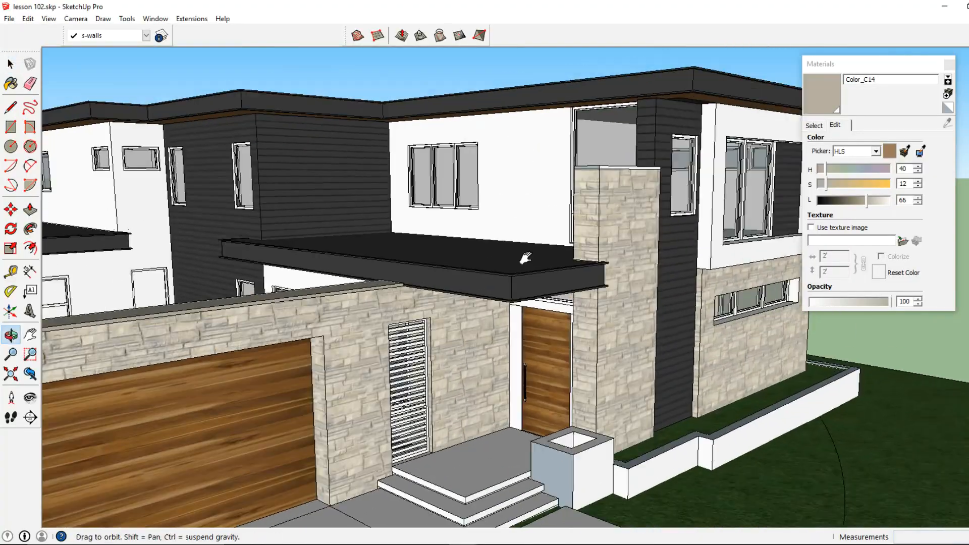
{"action": "scroll", "coordinate": [508, 274], "scroll_direction": "up", "scroll_amount": 3}
{"action": "scroll", "coordinate": [509, 271], "scroll_direction": "up", "scroll_amount": 2}
{"action": "double_click", "coordinate": [509, 271]}
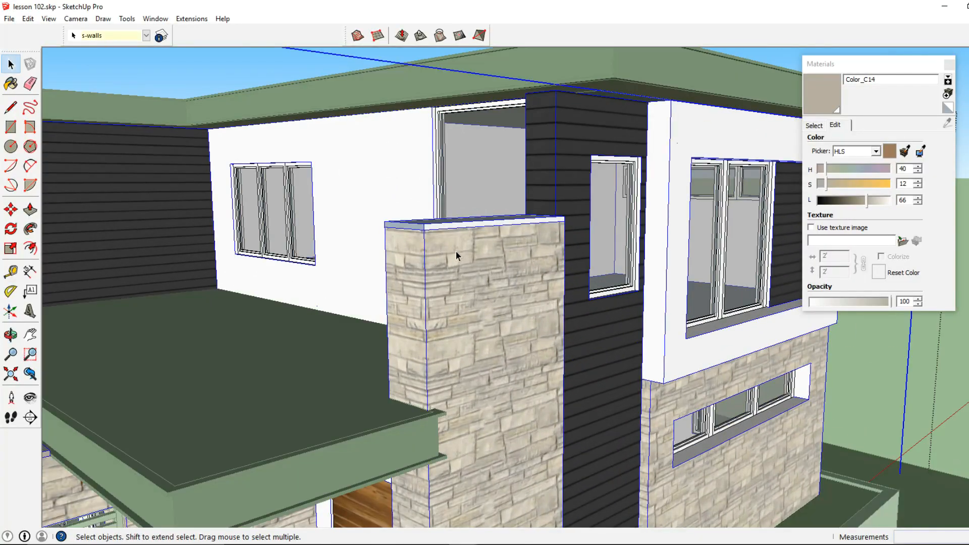
{"action": "key", "text": "ctrl+a"}
{"action": "left_click", "coordinate": [492, 266]}
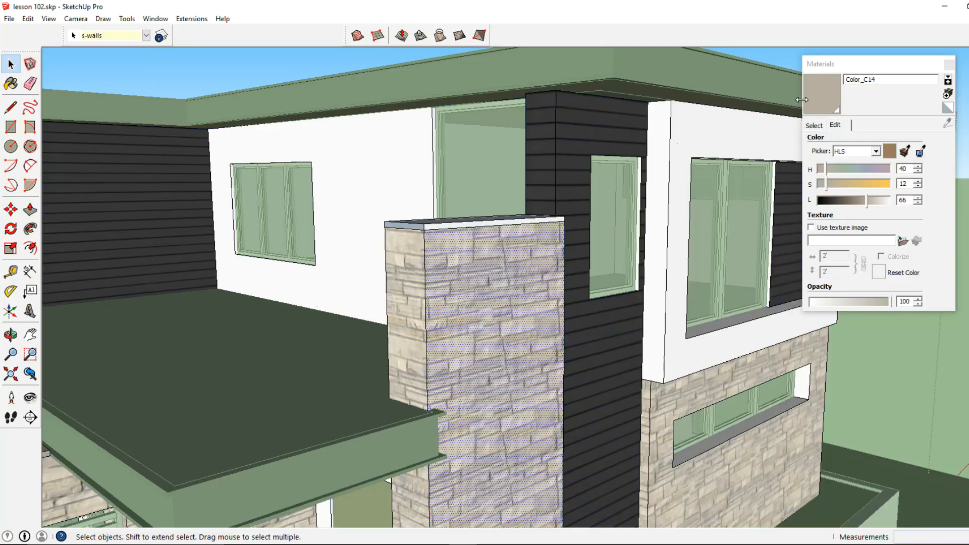
{"action": "key", "text": "b"}
{"action": "middle_click_drag", "start_coordinate": [471, 252], "coordinate": [465, 276]}
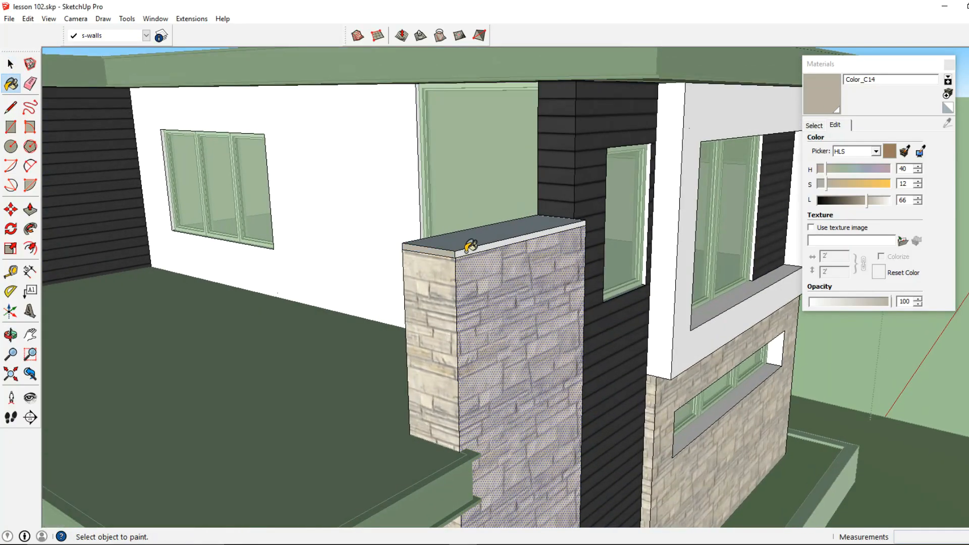
{"action": "left_click", "coordinate": [466, 249]}
{"action": "left_click", "coordinate": [11, 64]}
{"action": "key", "text": "Escape"}
{"action": "key", "text": "Escape"}
In the walls group, sample Cladding_Siding_White from the dark siding, paint the white edge faces beside the upper front windows, and close the group.
{"action": "double_click", "coordinate": [589, 144]}
{"action": "left_click", "coordinate": [589, 144]}
{"action": "double_click", "coordinate": [589, 143]}
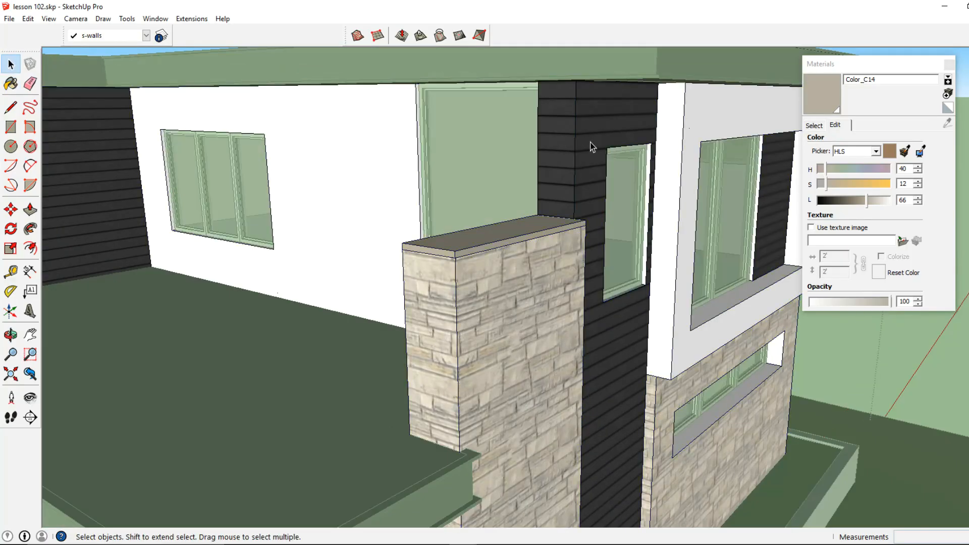
{"action": "left_click", "coordinate": [814, 125]}
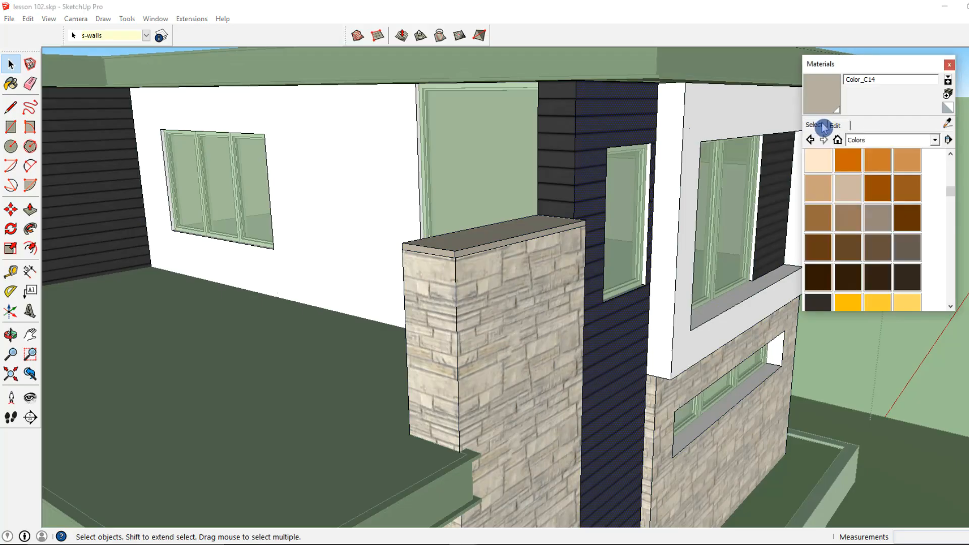
{"action": "left_click", "coordinate": [946, 129]}
{"action": "left_click", "coordinate": [647, 124]}
{"action": "scroll", "coordinate": [648, 148], "scroll_direction": "up", "scroll_amount": 3}
{"action": "left_click", "coordinate": [651, 154]}
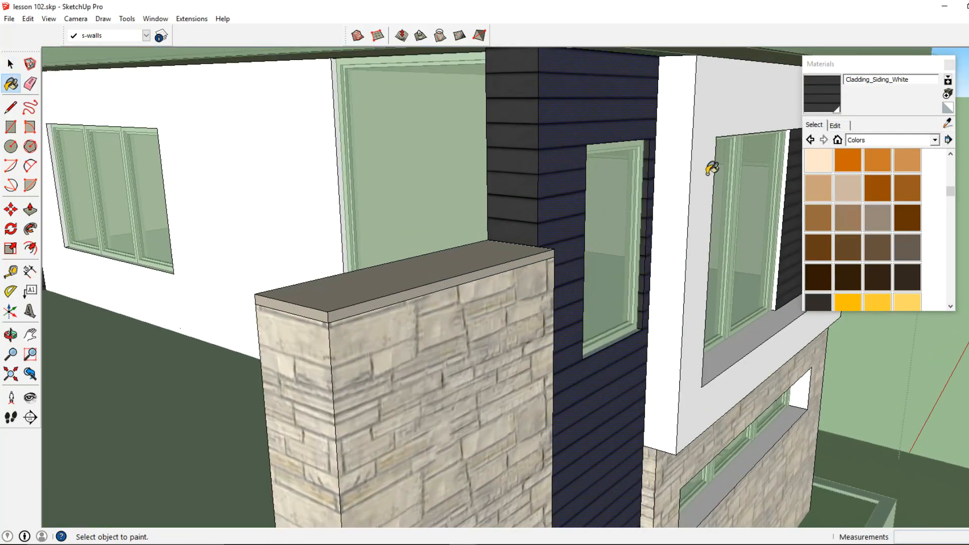
{"action": "scroll", "coordinate": [689, 182], "scroll_direction": "up", "scroll_amount": 5}
{"action": "left_click", "coordinate": [709, 222]}
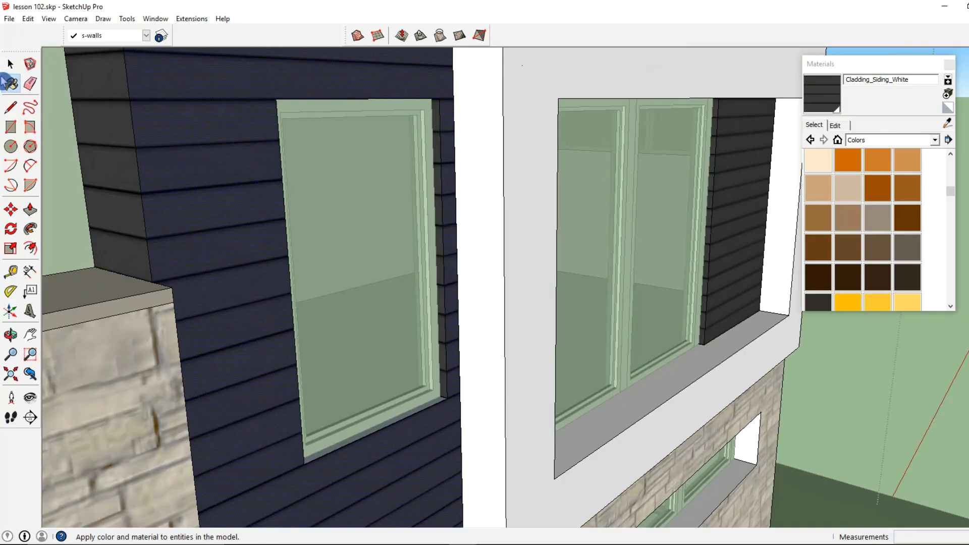
{"action": "left_click", "coordinate": [10, 64]}
{"action": "left_click", "coordinate": [68, 89]}
Sample Color_007 from the dark upper roof.
{"action": "scroll", "coordinate": [423, 202], "scroll_direction": "down", "scroll_amount": 7}
{"action": "middle_click_drag", "start_coordinate": [452, 207], "coordinate": [893, 136]}
{"action": "left_click_drag", "start_coordinate": [952, 198], "coordinate": [950, 161]}
{"action": "left_click", "coordinate": [947, 123]}
{"action": "mouse_move", "coordinate": [627, 182]}
{"action": "middle_mouse_down"}
{"action": "mouse_move", "coordinate": [498, 242]}
{"action": "mouse_move", "coordinate": [477, 112]}
{"action": "middle_mouse_up"}
{"action": "left_click", "coordinate": [476, 110]}
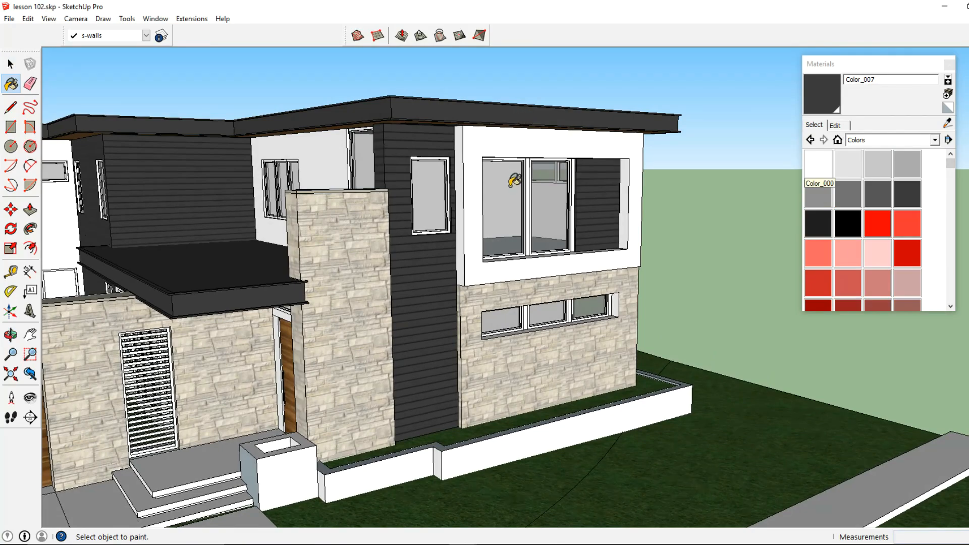
Try to paint the upper front window and all faces with the same material in Color_007, and undo it.
{"action": "left_click", "coordinate": [527, 181], "text": "shift"}
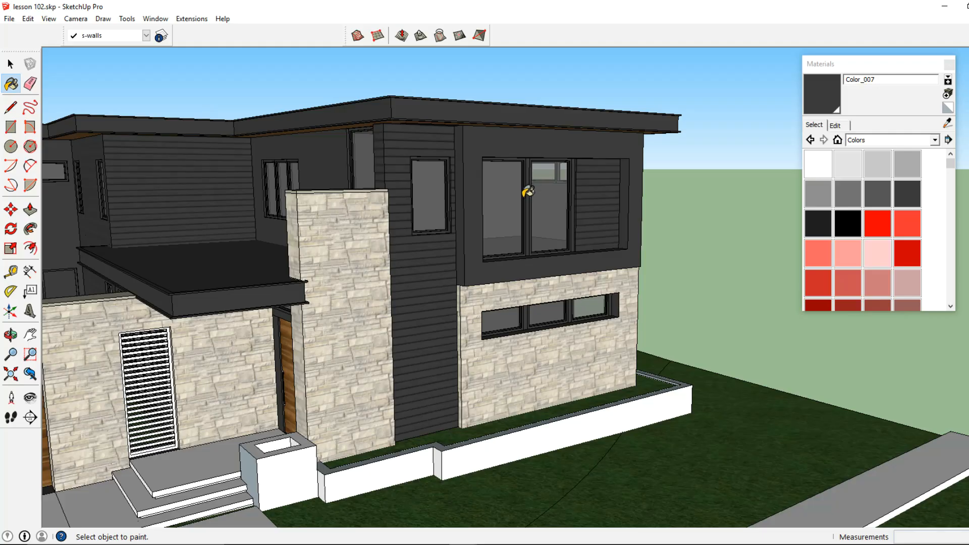
{"action": "key", "text": "ctrl"}
{"action": "key", "text": "ctrl+z"}
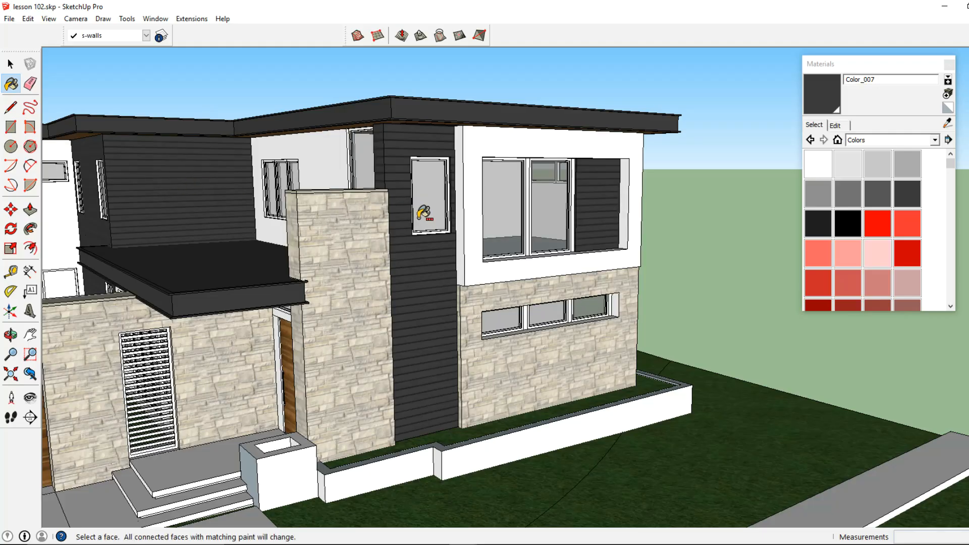
Open the walls group, select the large upper front window and paint its frames in Color_007.
{"action": "left_click", "coordinate": [11, 63]}
{"action": "left_click", "coordinate": [493, 230]}
{"action": "double_click", "coordinate": [493, 227]}
{"action": "left_click", "coordinate": [494, 227]}
{"action": "left_click", "coordinate": [821, 100]}
{"action": "left_click", "coordinate": [523, 220]}
{"action": "left_click", "coordinate": [557, 258]}
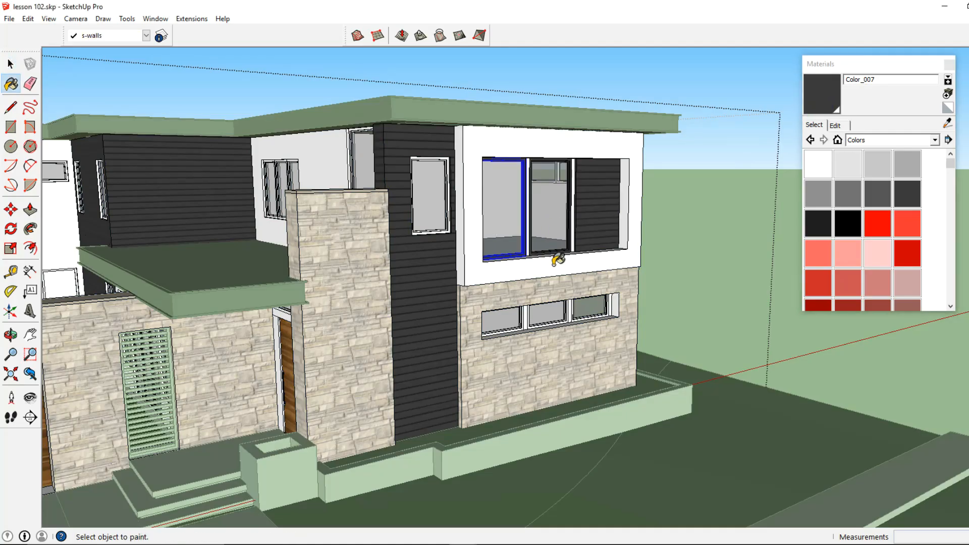
Paint the narrow window in the dark siding, the lower front windows and the remaining upper front mullions in Color_007.
{"action": "left_click", "coordinate": [443, 221]}
{"action": "scroll", "coordinate": [547, 323], "scroll_direction": "up", "scroll_amount": 6}
{"action": "left_click", "coordinate": [495, 316]}
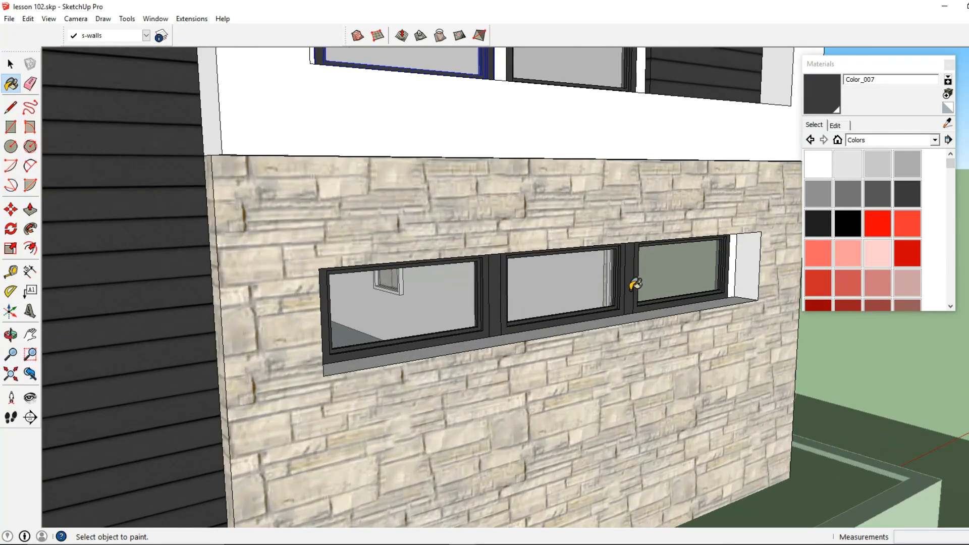
{"action": "left_click", "coordinate": [731, 286]}
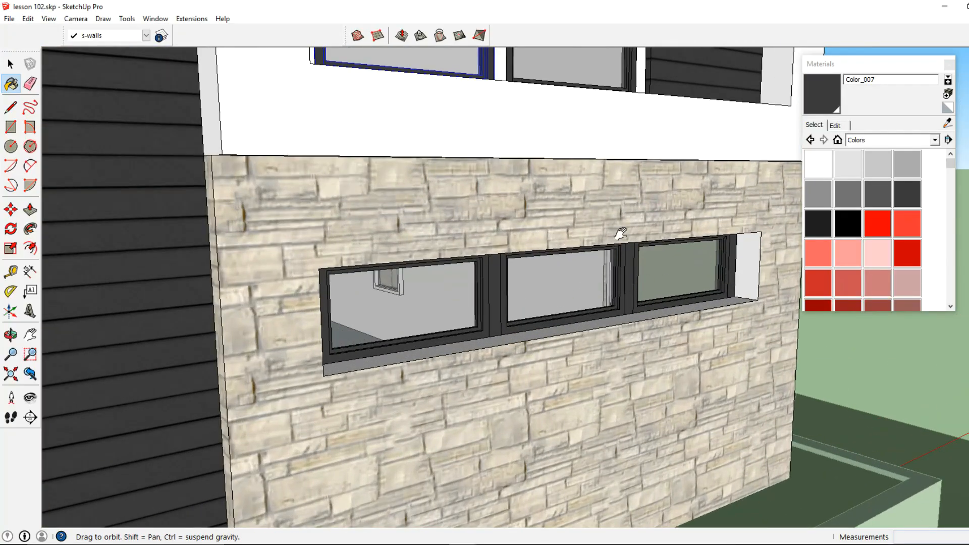
{"action": "middle_click_drag", "start_coordinate": [626, 216], "coordinate": [569, 340], "text": "shift"}
{"action": "left_click", "coordinate": [583, 189]}
{"action": "left_click", "coordinate": [435, 211]}
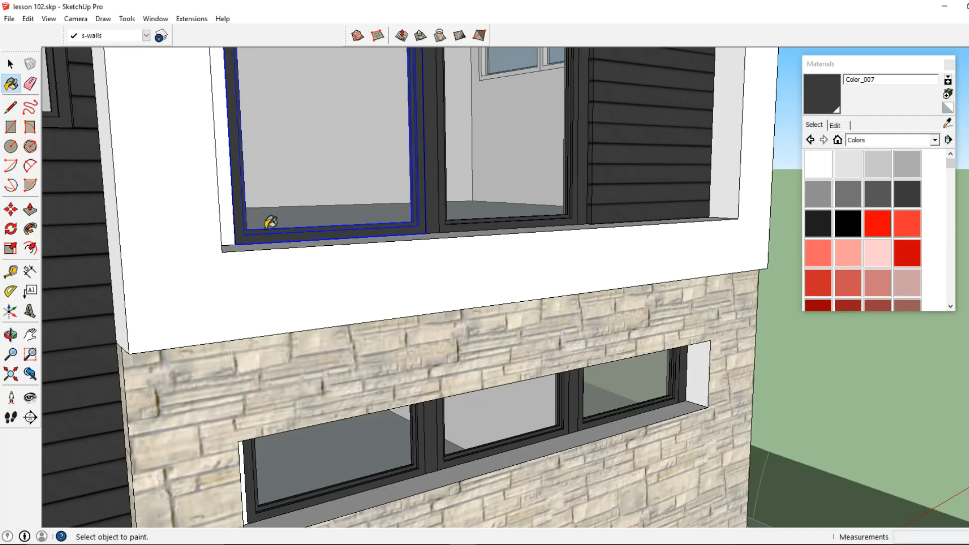
Paint the window frames along the side wall, in the siding, stone and white sections, in Color_007.
{"action": "scroll", "coordinate": [348, 221], "scroll_direction": "down", "scroll_amount": 7}
{"action": "middle_click_drag", "start_coordinate": [424, 219], "coordinate": [307, 281]}
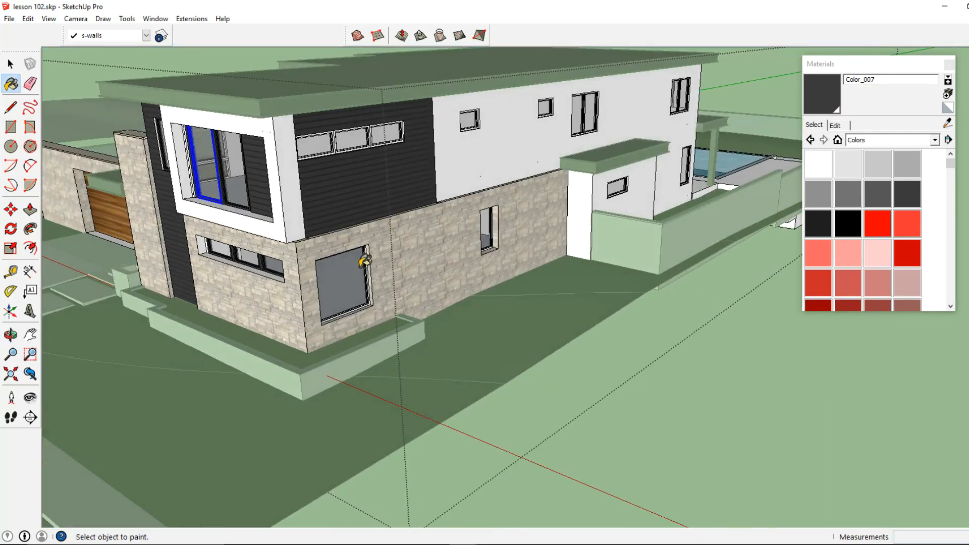
{"action": "left_click", "coordinate": [394, 140]}
{"action": "middle_click_drag", "start_coordinate": [438, 197], "coordinate": [328, 271], "text": "shift"}
{"action": "scroll", "coordinate": [328, 270], "scroll_direction": "up", "scroll_amount": 3}
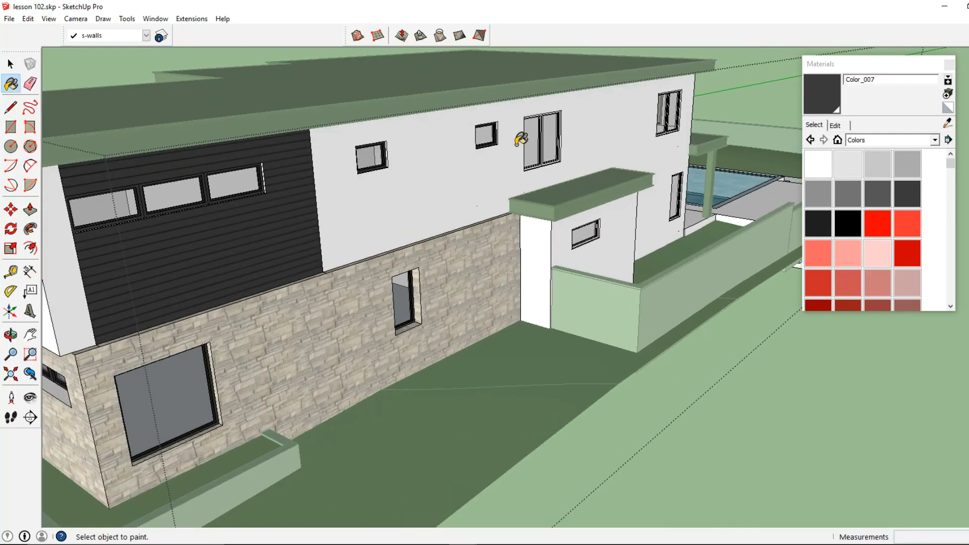
{"action": "left_click", "coordinate": [584, 230]}
{"action": "middle_click_drag", "start_coordinate": [661, 219], "coordinate": [511, 246]}
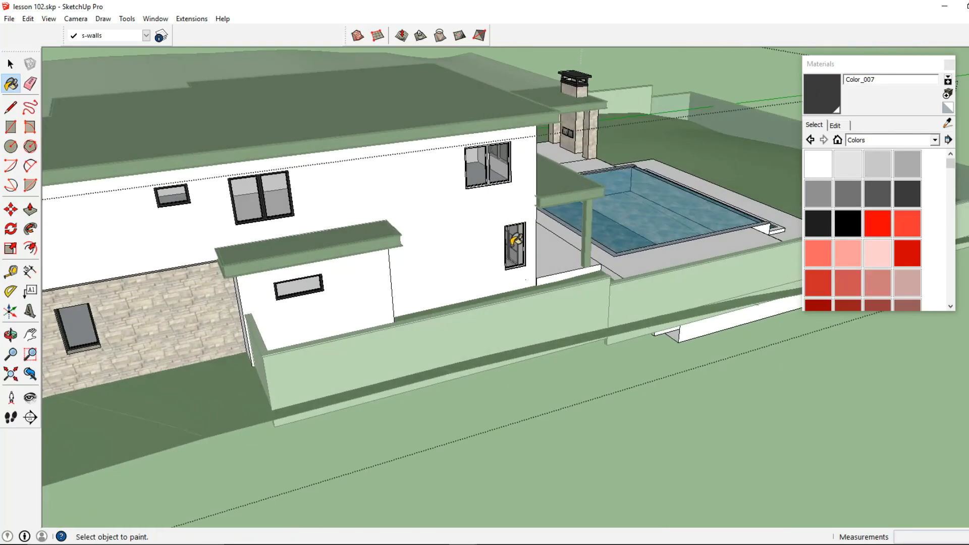
Paint the window and glass door frames at the rear corner and facing the pool in Color_007.
{"action": "left_click", "coordinate": [486, 165]}
{"action": "middle_click_drag", "start_coordinate": [486, 165], "coordinate": [426, 188]}
{"action": "scroll", "coordinate": [426, 188], "scroll_direction": "up", "scroll_amount": 5}
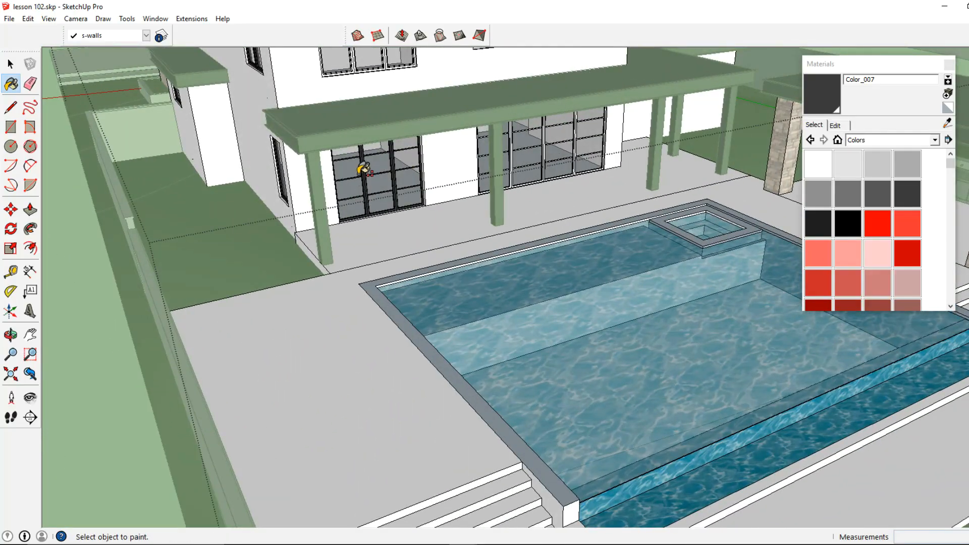
{"action": "scroll", "coordinate": [360, 174], "scroll_direction": "down", "scroll_amount": 4}
{"action": "middle_click_drag", "start_coordinate": [351, 151], "coordinate": [352, 195]}
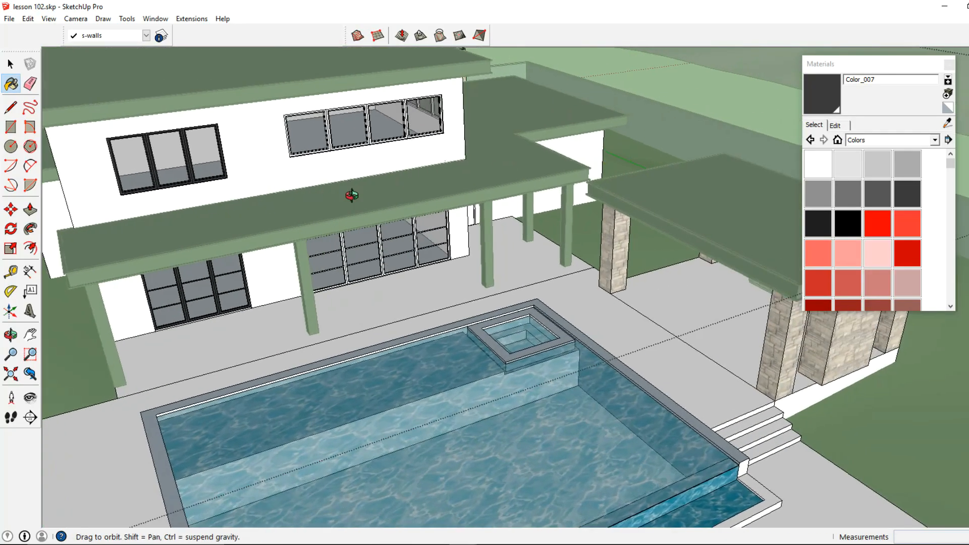
{"action": "left_click", "coordinate": [412, 241]}
{"action": "left_click", "coordinate": [349, 259]}
Paint the window and door frames around the garage courtyard in Color_007 and close the walls group.
{"action": "middle_click_drag", "start_coordinate": [341, 259], "coordinate": [563, 152]}
{"action": "middle_click_drag", "start_coordinate": [620, 142], "coordinate": [443, 163]}
{"action": "scroll", "coordinate": [443, 151], "scroll_direction": "up", "scroll_amount": 3}
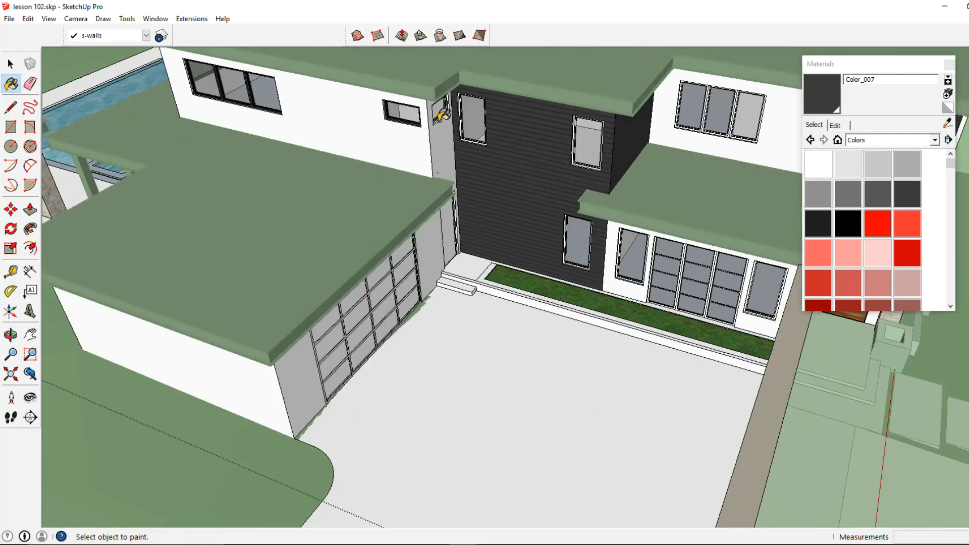
{"action": "mouse_move", "coordinate": [624, 253]}
{"action": "middle_mouse_down"}
{"action": "mouse_move", "coordinate": [411, 229]}
{"action": "mouse_move", "coordinate": [428, 232]}
{"action": "mouse_move", "coordinate": [429, 202]}
{"action": "mouse_move", "coordinate": [404, 173]}
{"action": "mouse_move", "coordinate": [395, 207]}
{"action": "mouse_move", "coordinate": [403, 201]}
{"action": "middle_mouse_up"}
{"action": "scroll", "coordinate": [442, 220], "scroll_direction": "down", "scroll_amount": 3}
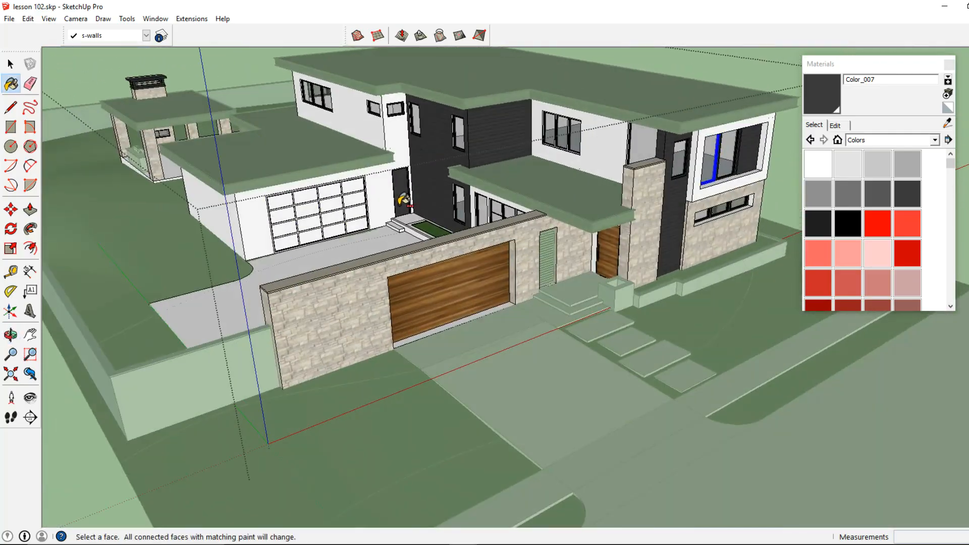
{"action": "mouse_move", "coordinate": [364, 206]}
{"action": "middle_mouse_down"}
{"action": "mouse_move", "coordinate": [352, 199]}
{"action": "mouse_move", "coordinate": [546, 217]}
{"action": "middle_mouse_up"}
{"action": "middle_click_drag", "start_coordinate": [450, 225], "coordinate": [613, 281], "text": "shift"}
{"action": "left_click", "coordinate": [13, 66]}
{"action": "left_click", "coordinate": [166, 108]}
Open the lot group and select the front face of the square planter beside the entrance steps.
{"action": "middle_click_drag", "start_coordinate": [570, 237], "coordinate": [422, 255], "text": "shift"}
{"action": "scroll", "coordinate": [494, 256], "scroll_direction": "up", "scroll_amount": 9}
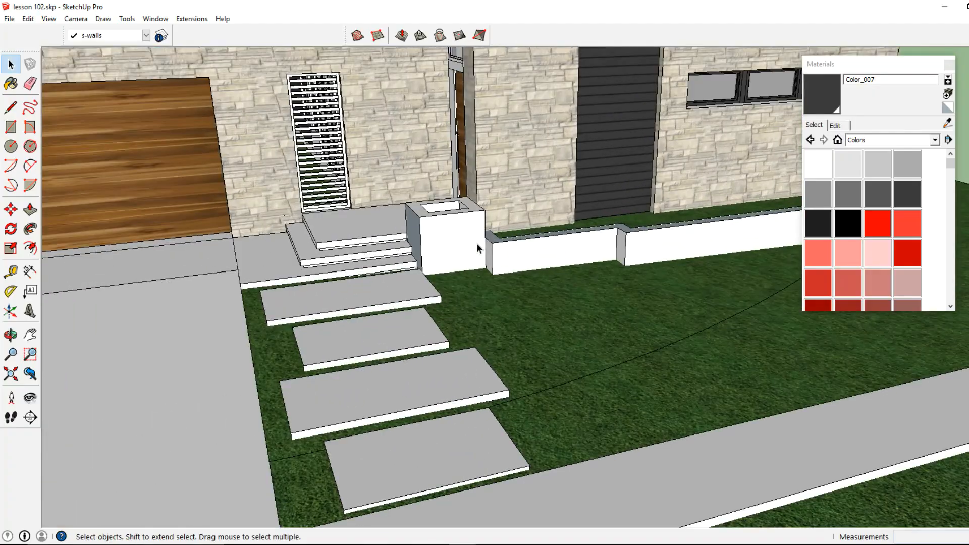
{"action": "scroll", "coordinate": [472, 242], "scroll_direction": "down", "scroll_amount": 5}
{"action": "double_click", "coordinate": [467, 241]}
{"action": "scroll", "coordinate": [464, 242], "scroll_direction": "up", "scroll_amount": 5}
{"action": "left_click", "coordinate": [461, 242]}
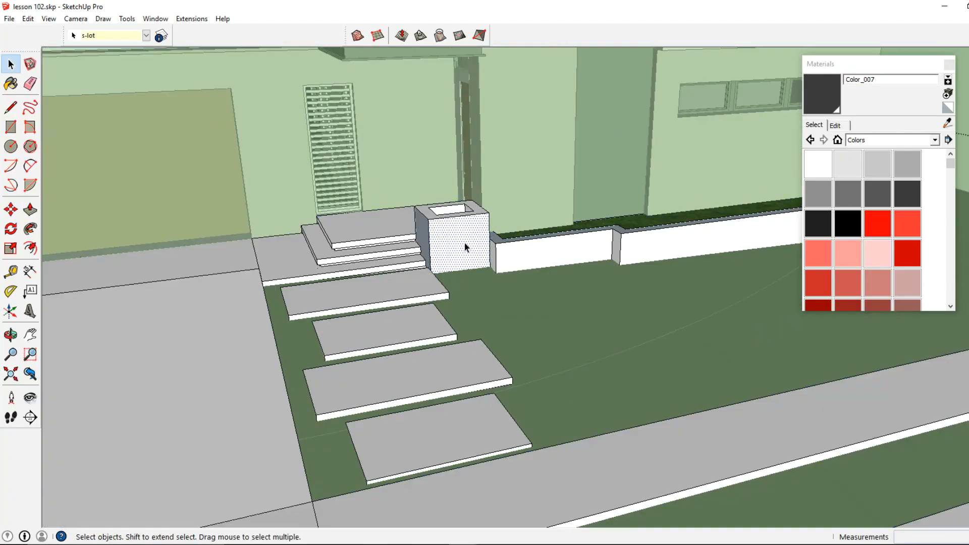
Sample Stone_Sandstone_Ashlar_Light and paint the sides, rim and inner faces of the entrance planter with it.
{"action": "left_click", "coordinate": [947, 124]}
{"action": "middle_click_drag", "start_coordinate": [429, 222], "coordinate": [521, 256]}
{"action": "scroll", "coordinate": [521, 257], "scroll_direction": "up", "scroll_amount": 1}
{"action": "left_click", "coordinate": [470, 199]}
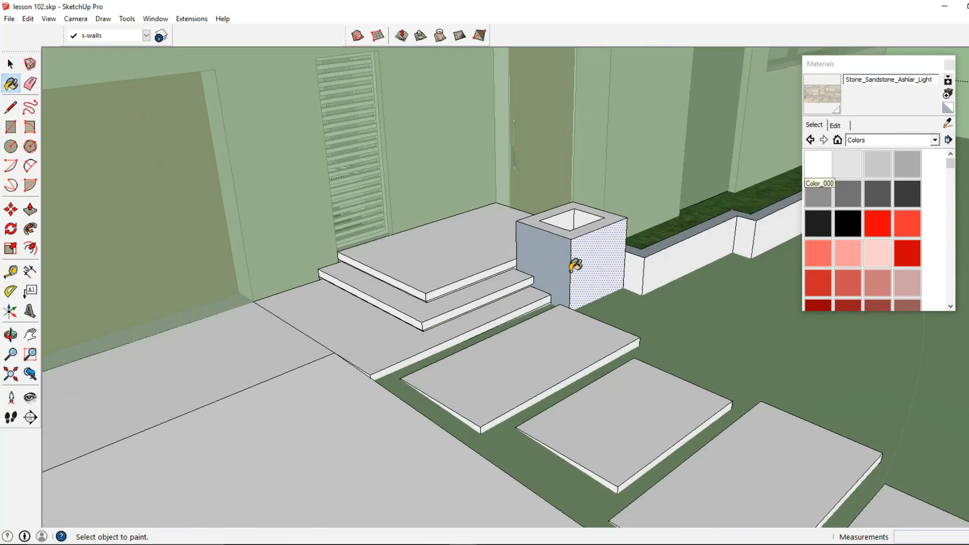
{"action": "left_click", "coordinate": [565, 265]}
{"action": "left_click", "coordinate": [596, 259]}
{"action": "left_click", "coordinate": [569, 217]}
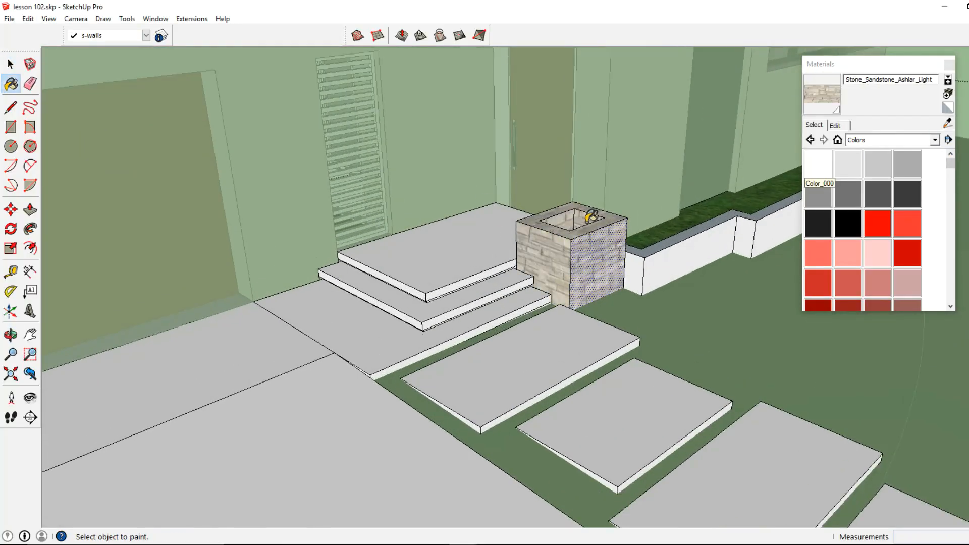
Raise the floor inside the entrance planter by about 1' 5 3/8" with Push/Pull, close to the rim.
{"action": "middle_click_drag", "start_coordinate": [590, 216], "coordinate": [271, 288]}
{"action": "scroll", "coordinate": [539, 282], "scroll_direction": "up", "scroll_amount": 3}
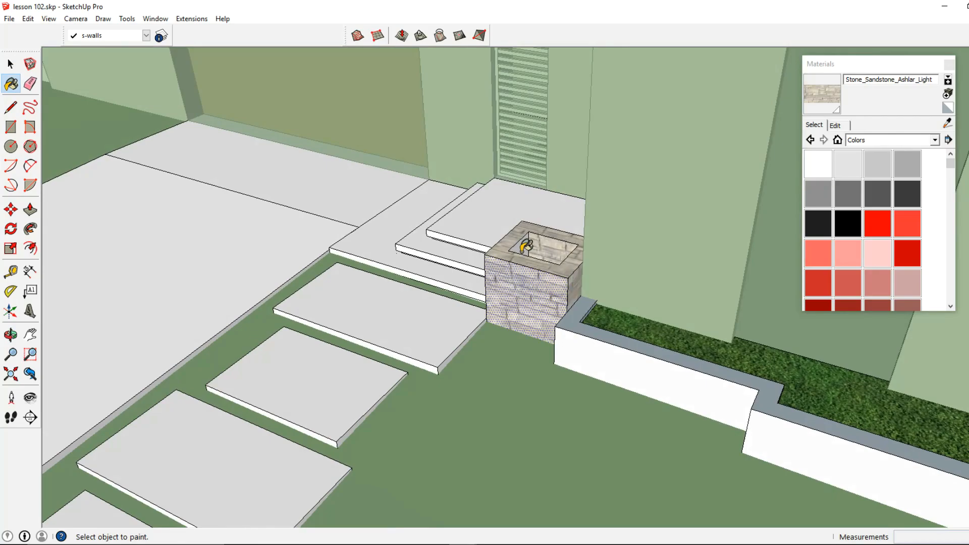
{"action": "left_click", "coordinate": [33, 212]}
{"action": "middle_click_drag", "start_coordinate": [366, 305], "coordinate": [547, 361]}
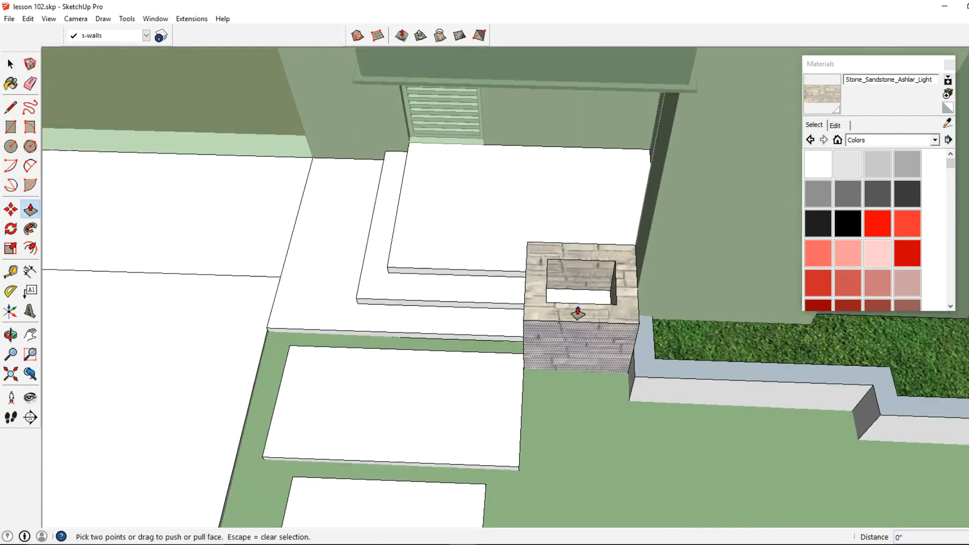
{"action": "scroll", "coordinate": [576, 305], "scroll_direction": "up", "scroll_amount": 1}
{"action": "left_click", "coordinate": [575, 299]}
{"action": "left_click", "coordinate": [594, 276]}
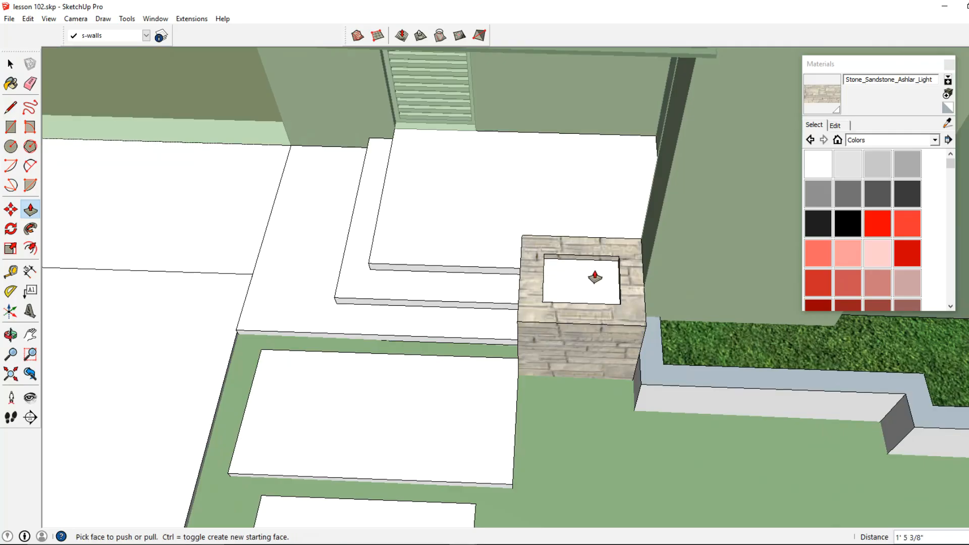
Sample Vegetation_Grass_Artificial from the planting bed, paint the entrance planter's raised floor with it, and close the lot group.
{"action": "left_click", "coordinate": [947, 122]}
{"action": "left_click", "coordinate": [694, 348]}
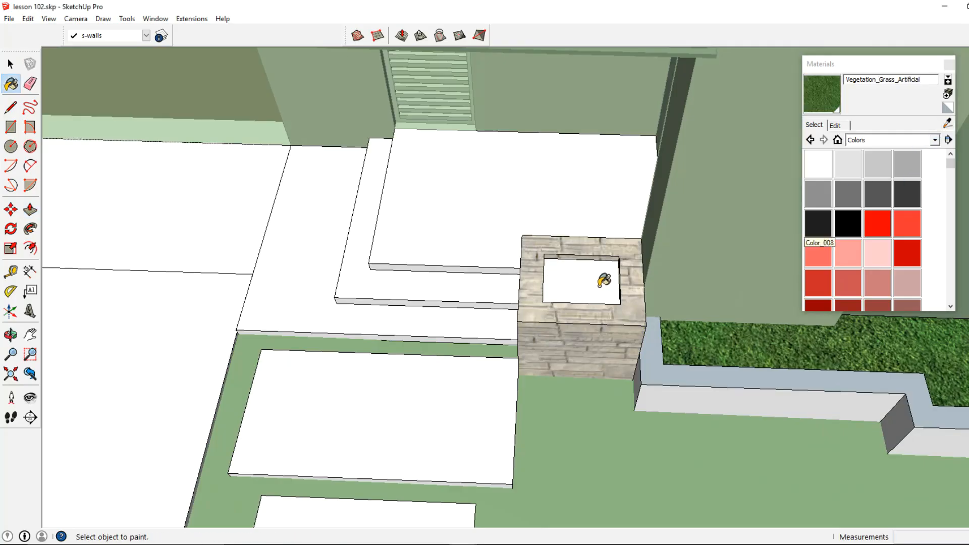
{"action": "left_click", "coordinate": [580, 280]}
{"action": "left_click", "coordinate": [10, 63]}
{"action": "scroll", "coordinate": [465, 274], "scroll_direction": "down", "scroll_amount": 10}
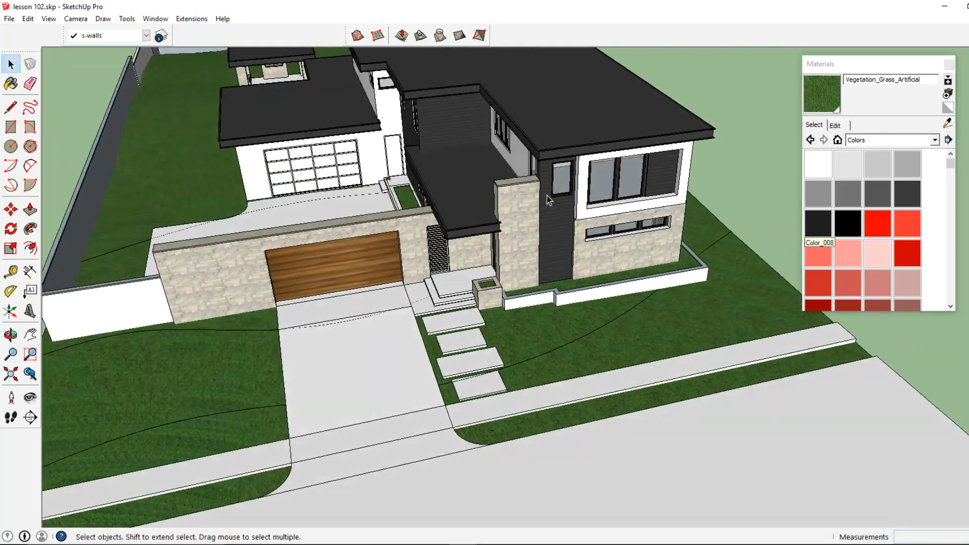
Open the walls group and select the white face between the front door and its transom window.
{"action": "middle_click_drag", "start_coordinate": [547, 195], "coordinate": [622, 285]}
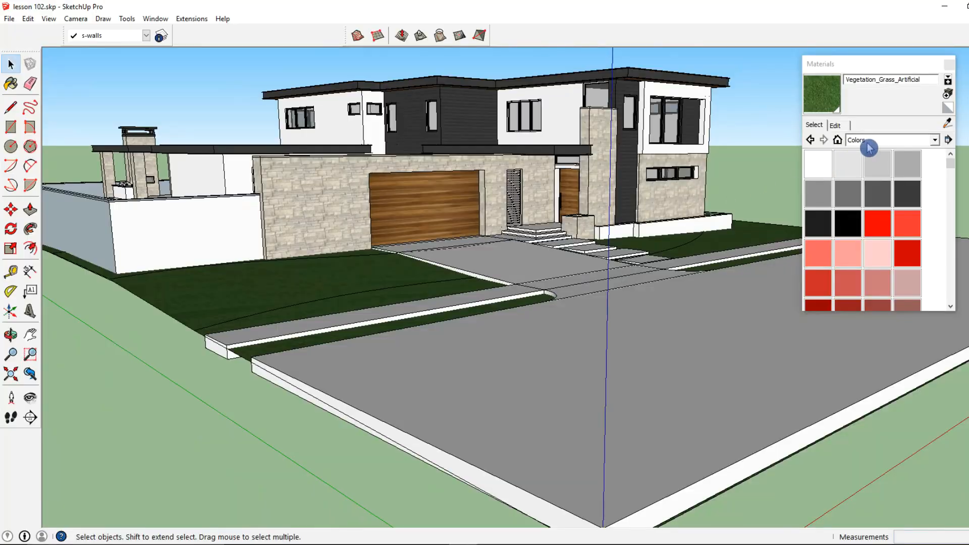
{"action": "scroll", "coordinate": [507, 199], "scroll_direction": "up", "scroll_amount": 8}
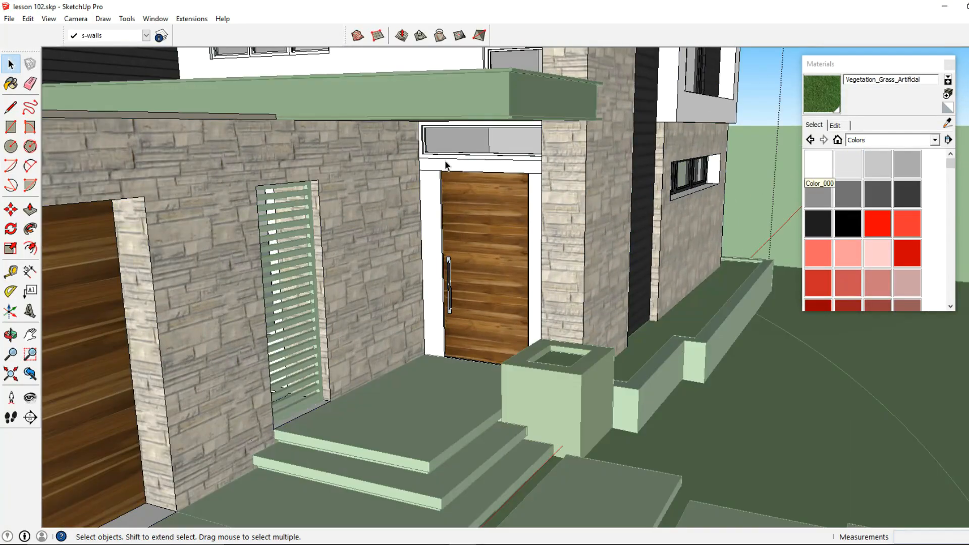
{"action": "double_click", "coordinate": [429, 162]}
{"action": "triple_click", "coordinate": [430, 163]}
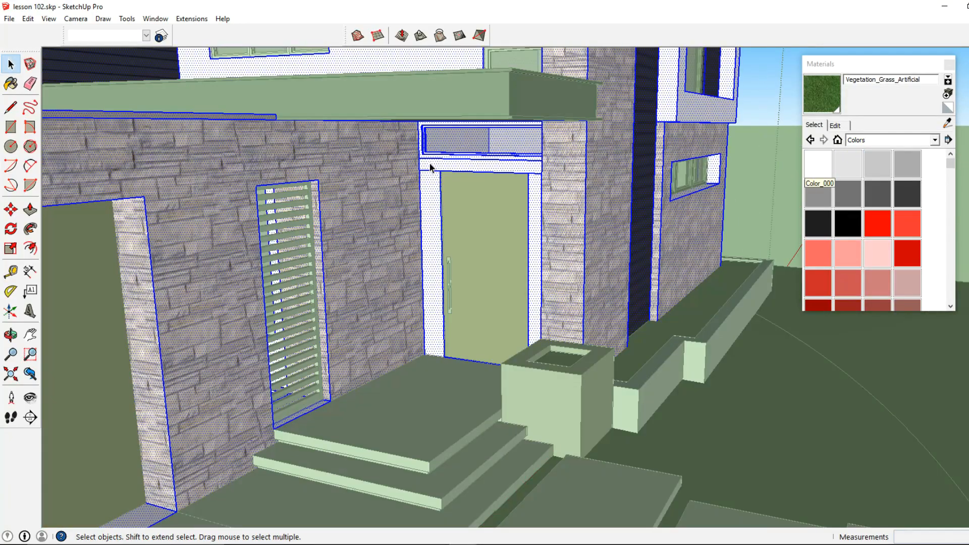
{"action": "left_click", "coordinate": [429, 164]}
{"action": "left_click", "coordinate": [875, 125]}
Try to sample the dark frame colour from the upper window and the lower front windows.
{"action": "left_click", "coordinate": [945, 126]}
{"action": "middle_click_drag", "start_coordinate": [619, 109], "coordinate": [591, 171]}
{"action": "left_click", "coordinate": [479, 113]}
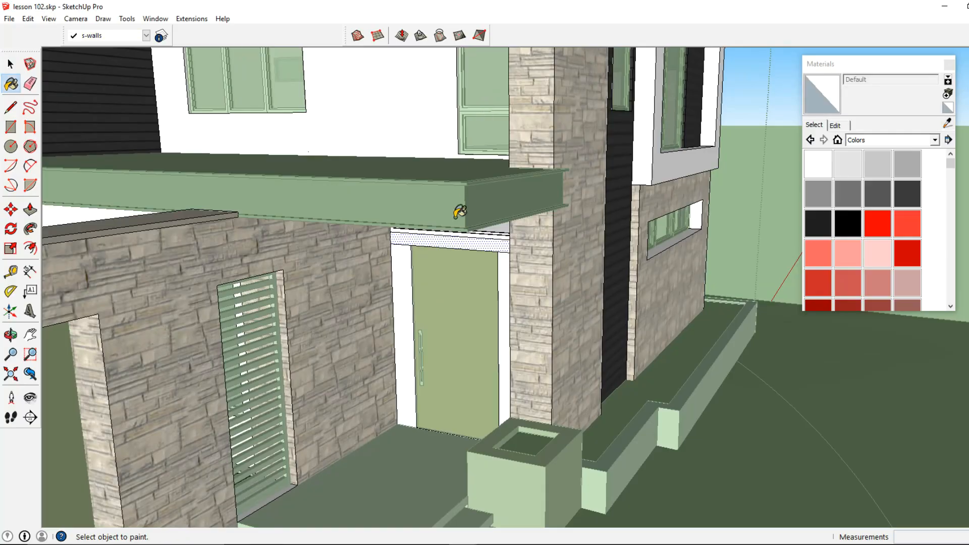
{"action": "middle_click_drag", "start_coordinate": [460, 190], "coordinate": [764, 193]}
{"action": "middle_click_drag", "start_coordinate": [508, 177], "coordinate": [497, 274]}
{"action": "scroll", "coordinate": [533, 296], "scroll_direction": "up", "scroll_amount": 4}
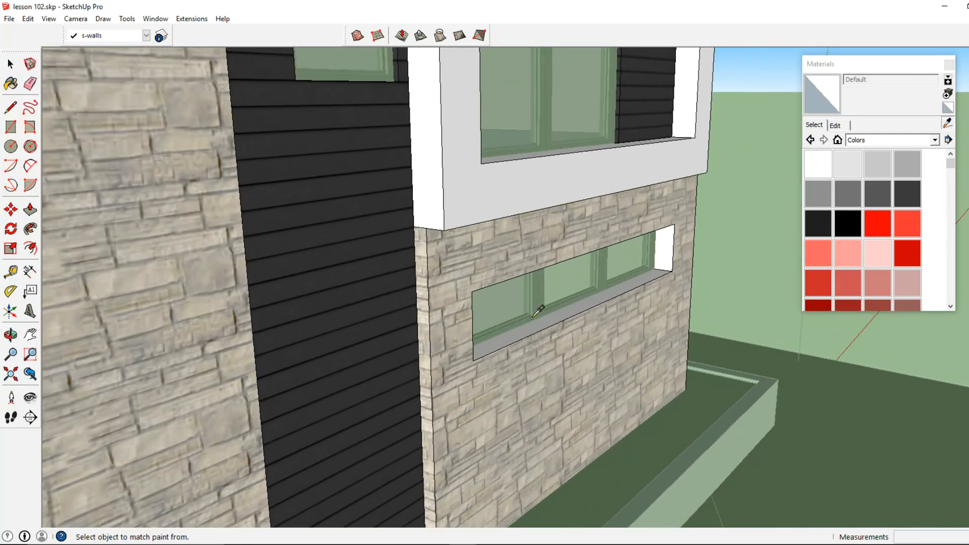
{"action": "left_click", "coordinate": [538, 315]}
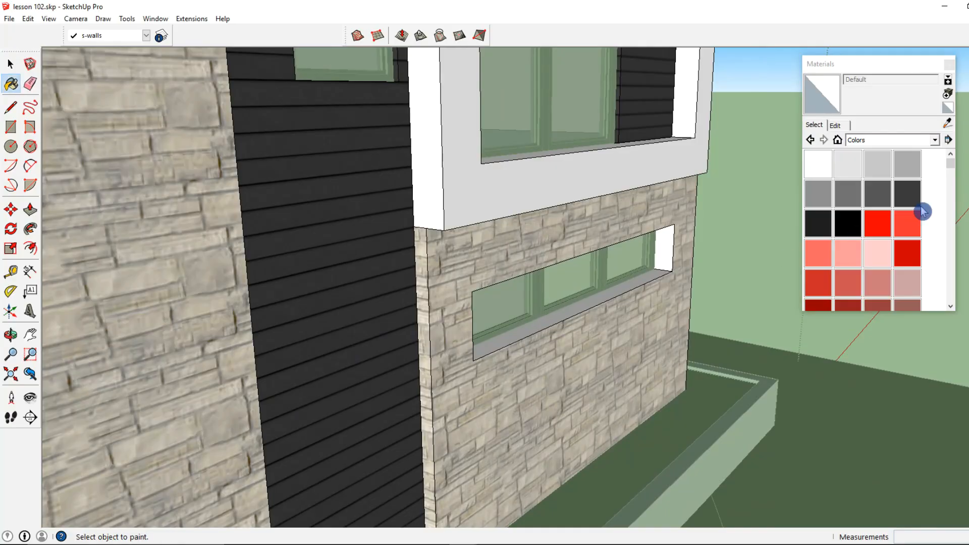
Sample Color_007 from the frames of the lower front windows.
{"action": "left_click", "coordinate": [951, 125]}
{"action": "left_click", "coordinate": [551, 292]}
{"action": "middle_click_drag", "start_coordinate": [731, 240], "coordinate": [519, 251]}
{"action": "left_click", "coordinate": [949, 125]}
{"action": "scroll", "coordinate": [428, 242], "scroll_direction": "up", "scroll_amount": 4}
{"action": "left_click", "coordinate": [403, 265]}
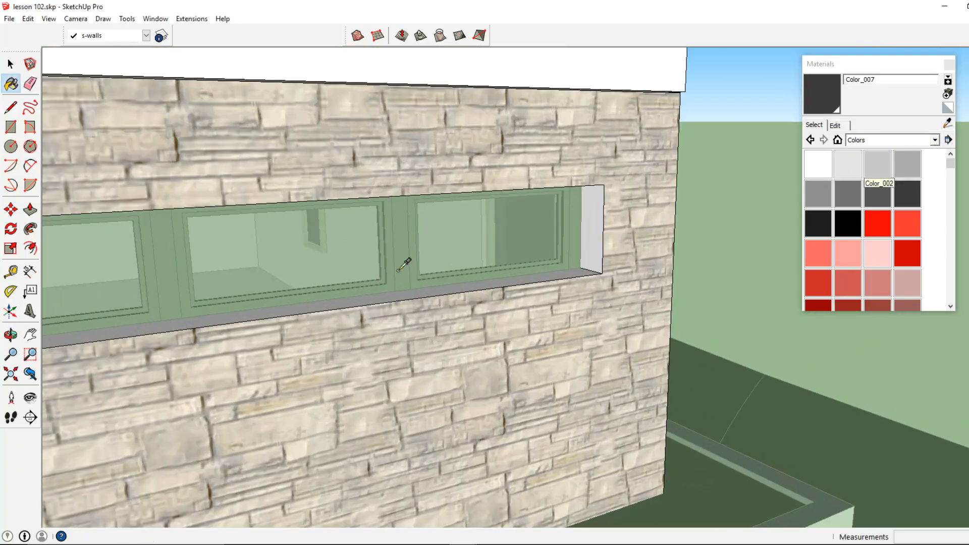
Paint the white surround faces beside and above the front door in Color_007.
{"action": "scroll", "coordinate": [449, 240], "scroll_direction": "down", "scroll_amount": 3}
{"action": "middle_click_drag", "start_coordinate": [449, 241], "coordinate": [356, 260]}
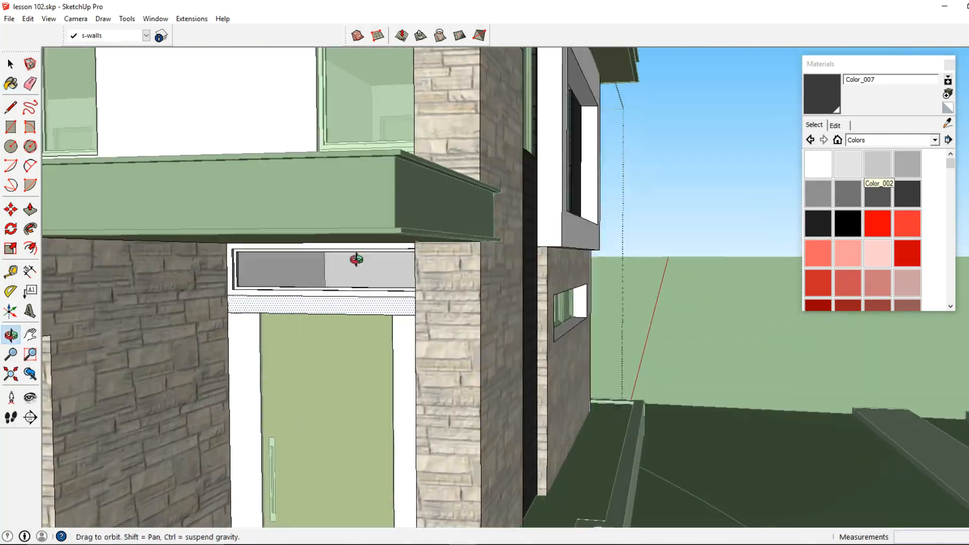
{"action": "scroll", "coordinate": [356, 259], "scroll_direction": "up", "scroll_amount": 2}
{"action": "left_click", "coordinate": [240, 303]}
{"action": "left_click", "coordinate": [229, 296]}
{"action": "left_click", "coordinate": [217, 333]}
{"action": "left_click", "coordinate": [433, 344]}
Paint the transom window's frame faces and lower inner edges above the front door in Color_007.
{"action": "scroll", "coordinate": [245, 328], "scroll_direction": "up", "scroll_amount": 3}
{"action": "left_click", "coordinate": [221, 325]}
{"action": "mouse_move", "coordinate": [221, 324]}
{"action": "middle_mouse_down"}
{"action": "mouse_move", "coordinate": [77, 293]}
{"action": "mouse_move", "coordinate": [225, 338]}
{"action": "mouse_move", "coordinate": [136, 343]}
{"action": "middle_mouse_up"}
{"action": "scroll", "coordinate": [136, 343], "scroll_direction": "up", "scroll_amount": 2}
{"action": "left_click", "coordinate": [147, 313]}
{"action": "left_click", "coordinate": [158, 317]}
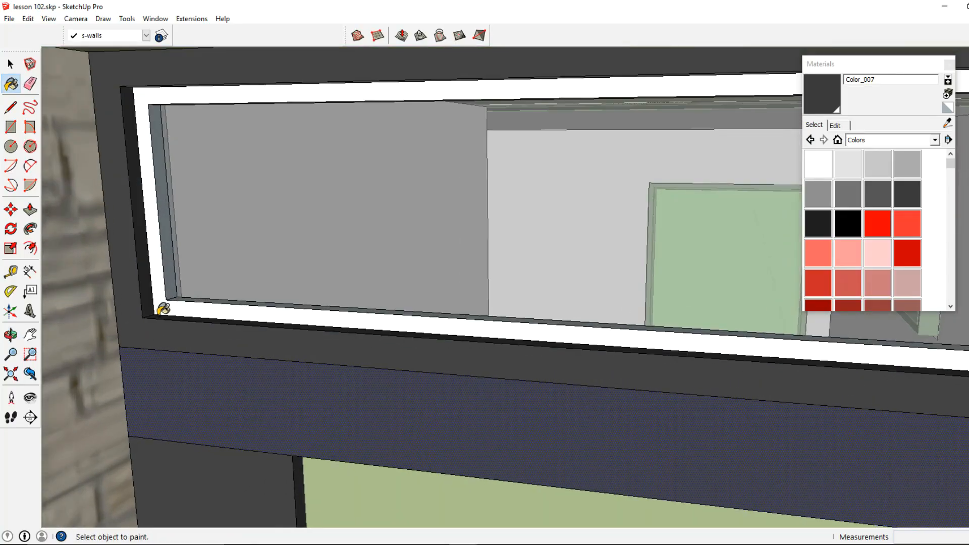
{"action": "left_click", "coordinate": [163, 310]}
{"action": "left_click", "coordinate": [176, 293]}
{"action": "left_click", "coordinate": [195, 297]}
Paint the inner edges at the transom's end nearest the stone pillar in Color_007, and close the group.
{"action": "middle_click_drag", "start_coordinate": [530, 296], "coordinate": [627, 232]}
{"action": "scroll", "coordinate": [702, 215], "scroll_direction": "up", "scroll_amount": 2}
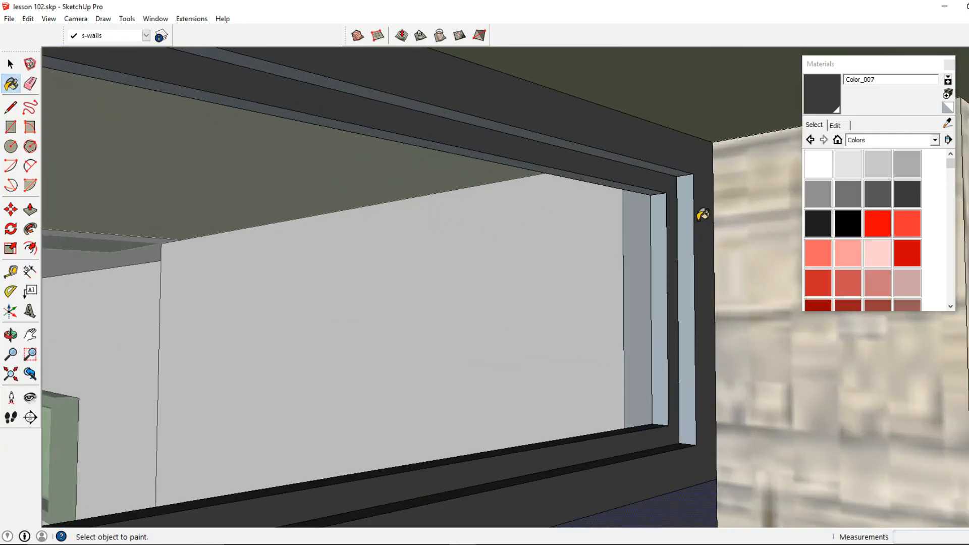
{"action": "left_click", "coordinate": [658, 198]}
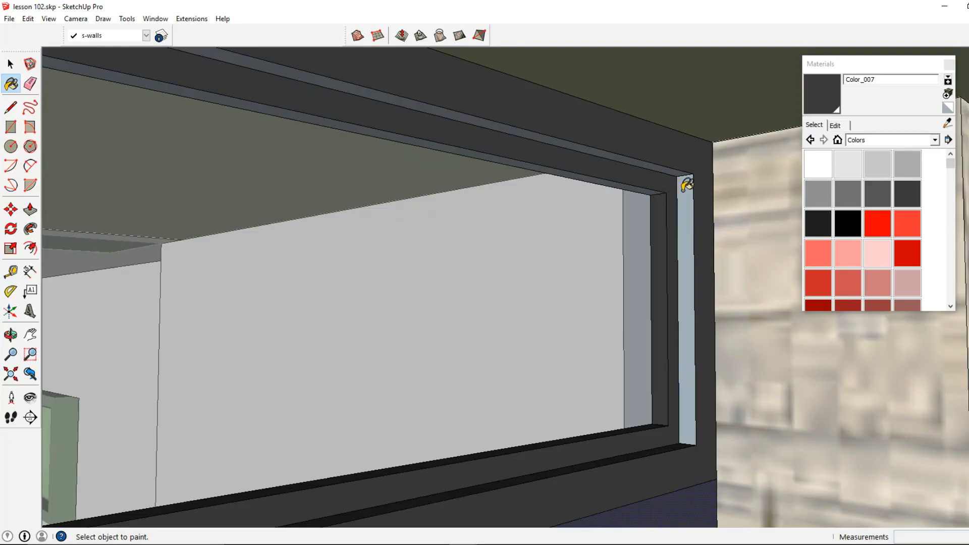
{"action": "left_click", "coordinate": [687, 185]}
{"action": "left_click", "coordinate": [669, 168]}
{"action": "middle_click_drag", "start_coordinate": [657, 192], "coordinate": [413, 470]}
{"action": "left_click", "coordinate": [12, 68]}
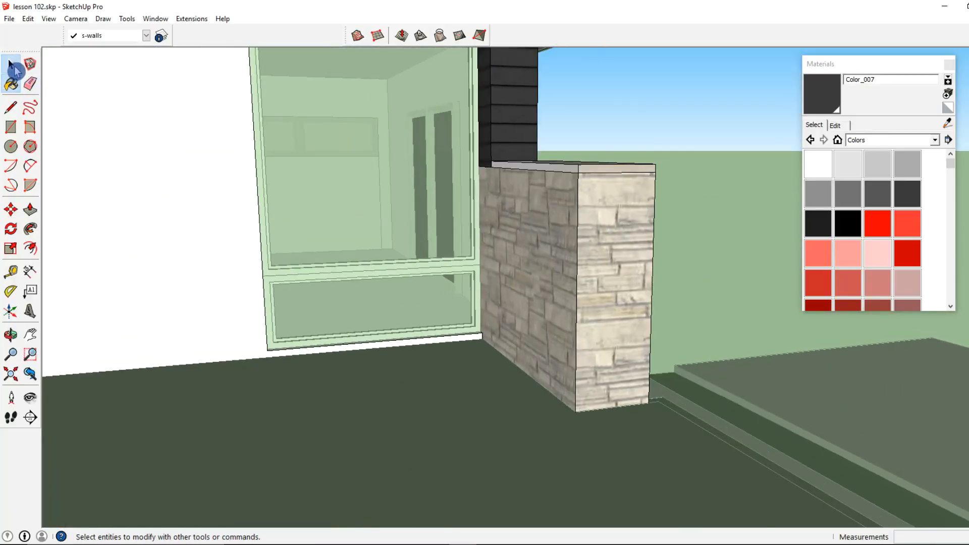
{"action": "key", "text": "Escape"}
{"action": "key", "text": "Escape"}
Try to paint the tall upper window beside the stone pillar in Color_007, and undo it.
{"action": "scroll", "coordinate": [372, 268], "scroll_direction": "down", "scroll_amount": 3}
{"action": "left_click", "coordinate": [824, 107]}
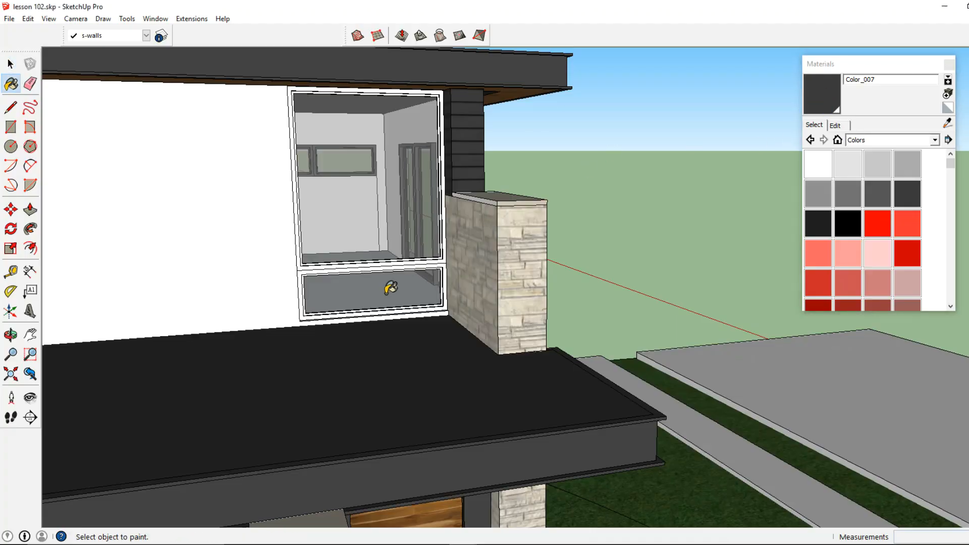
{"action": "left_click", "coordinate": [385, 285]}
{"action": "key", "text": "ctrl+z"}
Open the walls group and paint both parts of the tall upper window beside the stone pillar in Color_007.
{"action": "left_click", "coordinate": [17, 70]}
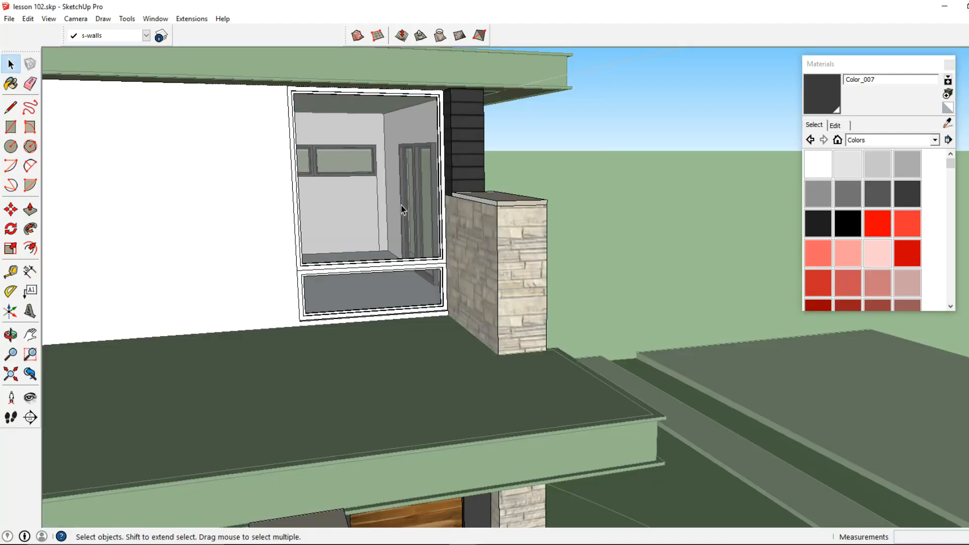
{"action": "left_click", "coordinate": [402, 208]}
{"action": "left_click", "coordinate": [821, 96]}
{"action": "left_click", "coordinate": [389, 289]}
{"action": "mouse_move", "coordinate": [389, 288]}
{"action": "middle_mouse_down"}
{"action": "mouse_move", "coordinate": [114, 273]}
{"action": "mouse_move", "coordinate": [411, 162]}
{"action": "middle_mouse_up"}
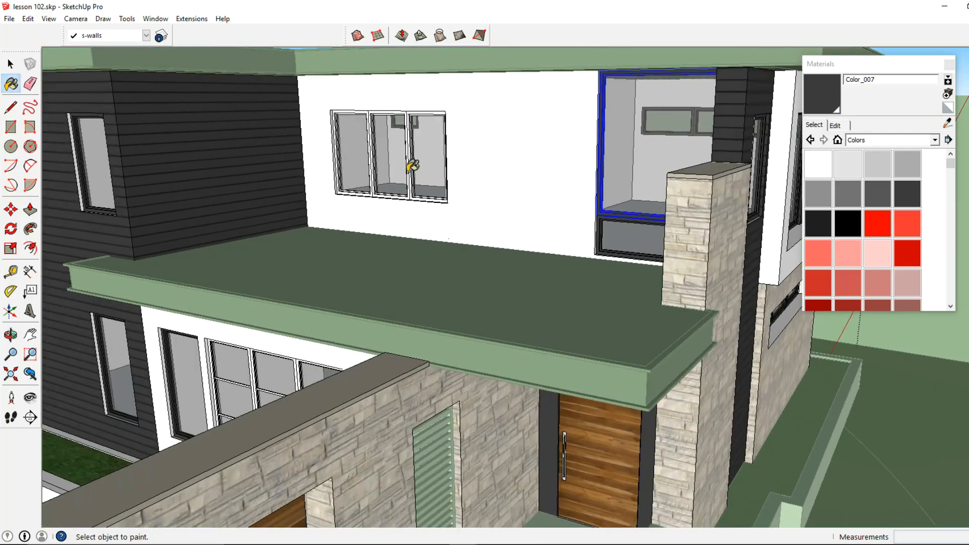
Finish painting the upper window and close the open walls group.
{"action": "scroll", "coordinate": [414, 173], "scroll_direction": "down", "scroll_amount": 1}
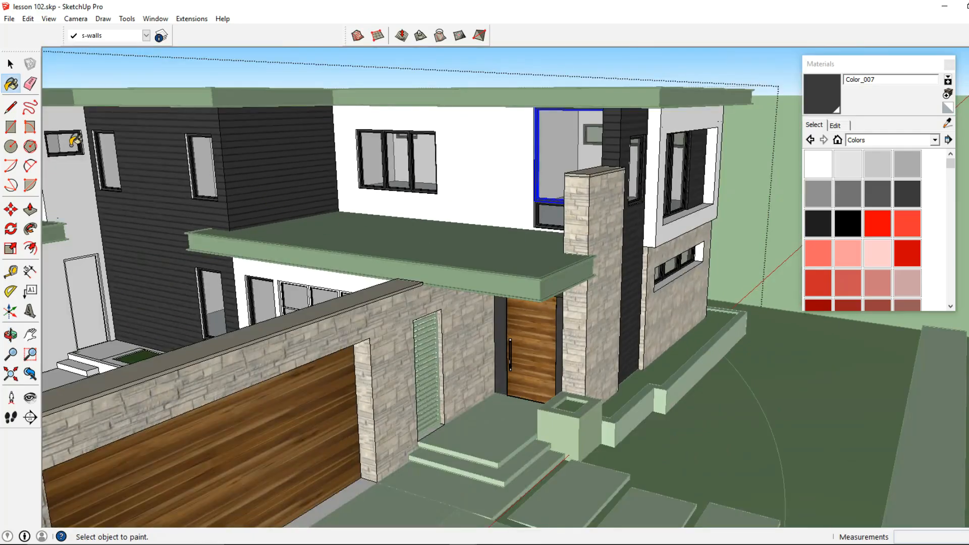
{"action": "left_click", "coordinate": [11, 64]}
{"action": "key", "text": "Escape"}
{"action": "scroll", "coordinate": [244, 210], "scroll_direction": "down", "scroll_amount": 4}
{"action": "middle_click_drag", "start_coordinate": [344, 274], "coordinate": [486, 280]}
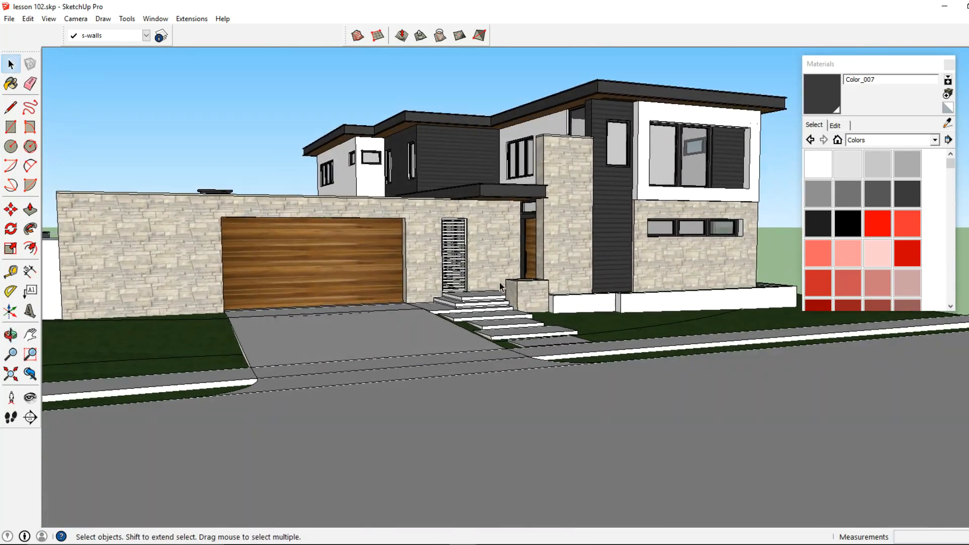
Open the lot group and select the driveway's main face.
{"action": "scroll", "coordinate": [500, 291], "scroll_direction": "down", "scroll_amount": 1}
{"action": "scroll", "coordinate": [428, 293], "scroll_direction": "down", "scroll_amount": 3}
{"action": "middle_click_drag", "start_coordinate": [429, 293], "coordinate": [593, 367]}
{"action": "scroll", "coordinate": [625, 346], "scroll_direction": "up", "scroll_amount": 2}
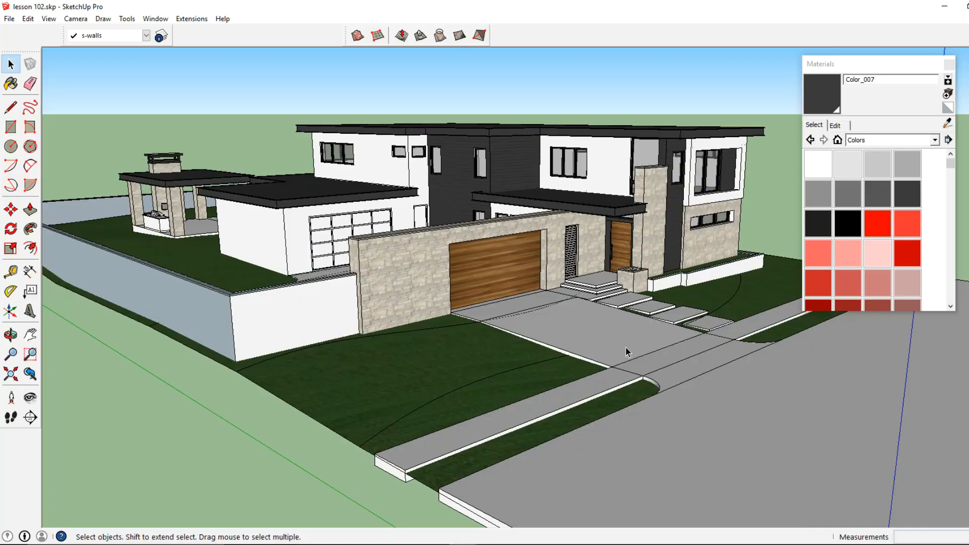
{"action": "double_click", "coordinate": [625, 346]}
{"action": "left_click", "coordinate": [628, 347]}
{"action": "middle_click_drag", "start_coordinate": [633, 349], "coordinate": [457, 352], "text": "shift"}
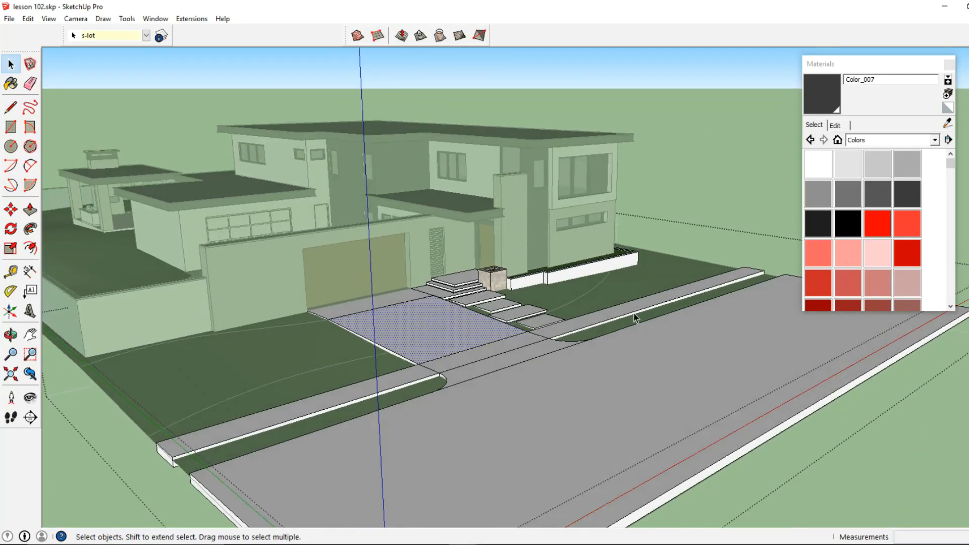
Paint the driveway and the strip in front of the garage door with Concrete_Aggregate_Smoke from the Asphalt and Concrete library.
{"action": "left_click", "coordinate": [896, 141]}
{"action": "scroll", "coordinate": [900, 174], "scroll_direction": "up", "scroll_amount": 3}
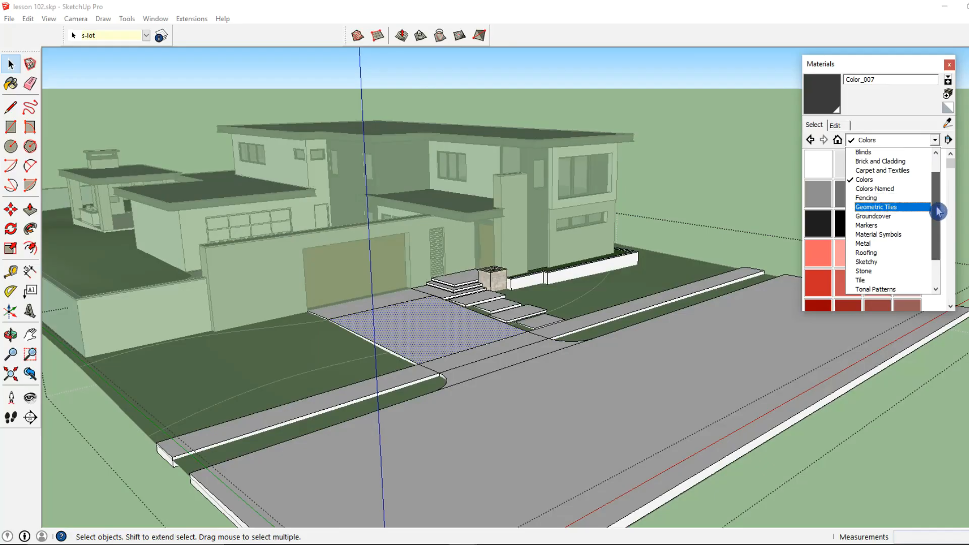
{"action": "scroll", "coordinate": [934, 208], "scroll_direction": "up", "scroll_amount": 1}
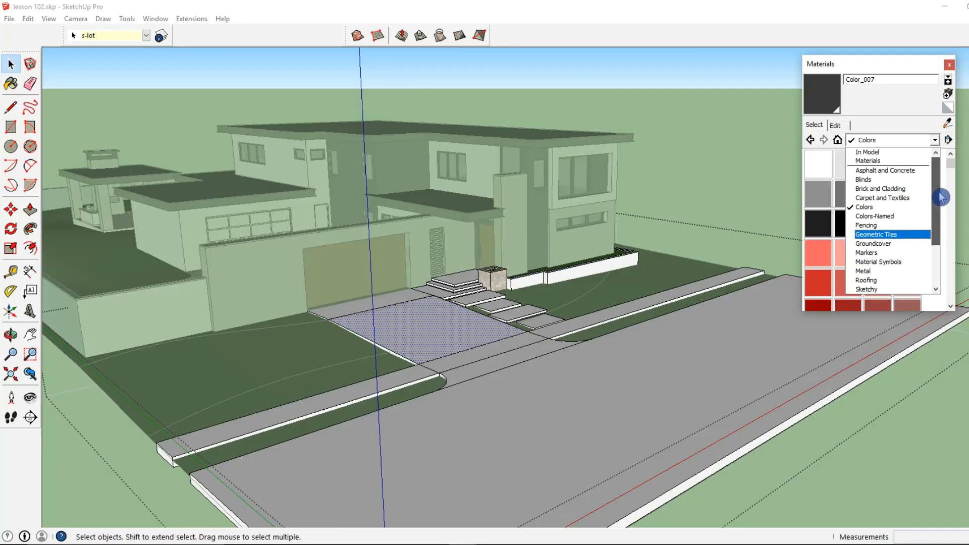
{"action": "left_click", "coordinate": [905, 175]}
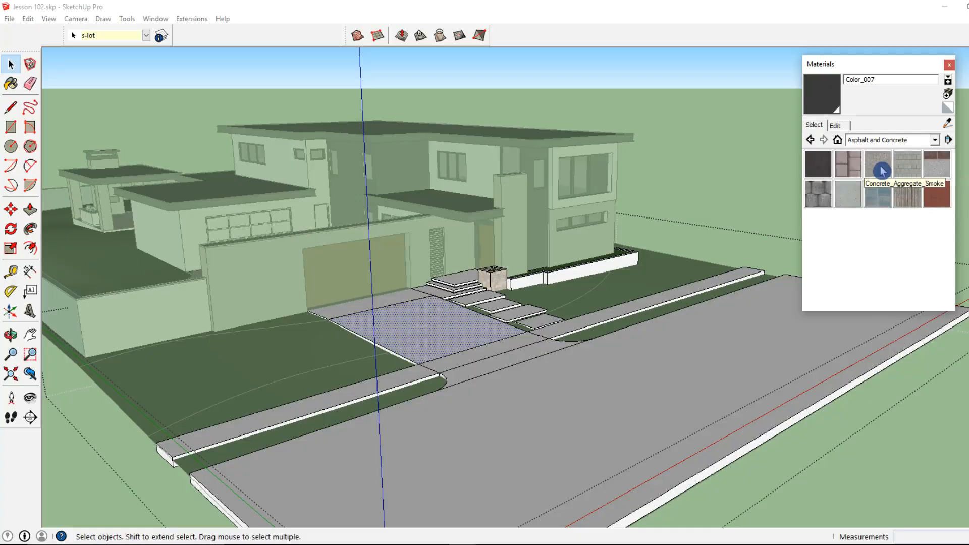
{"action": "left_click", "coordinate": [881, 171]}
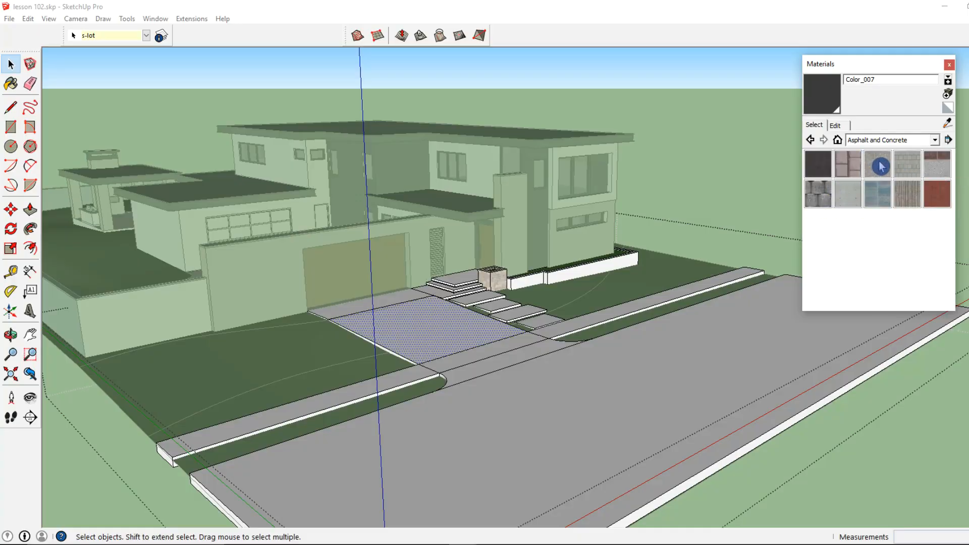
{"action": "middle_click_drag", "start_coordinate": [527, 279], "coordinate": [487, 332]}
{"action": "middle_click_drag", "start_coordinate": [477, 370], "coordinate": [502, 310], "text": "shift"}
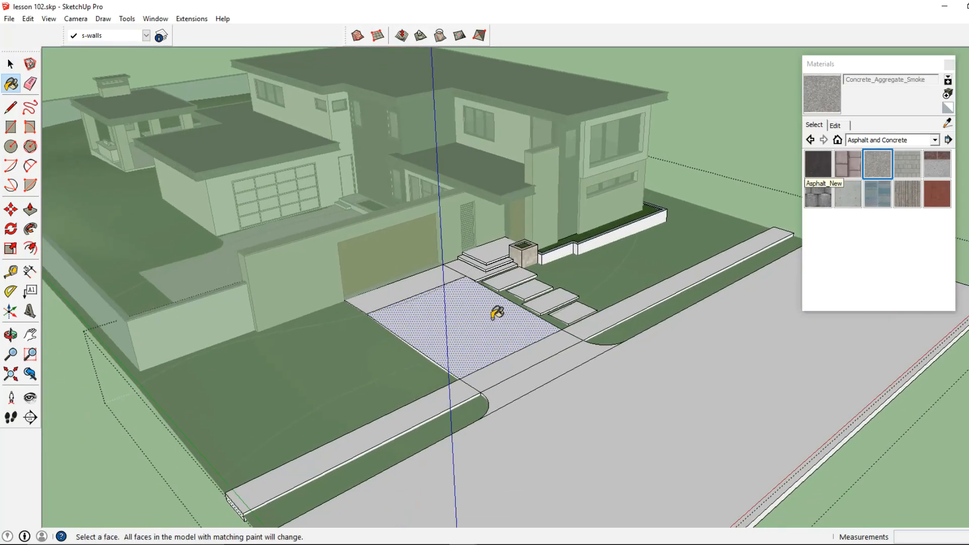
{"action": "scroll", "coordinate": [471, 346], "scroll_direction": "up", "scroll_amount": 2}
{"action": "left_click", "coordinate": [469, 348]}
{"action": "left_click", "coordinate": [415, 257]}
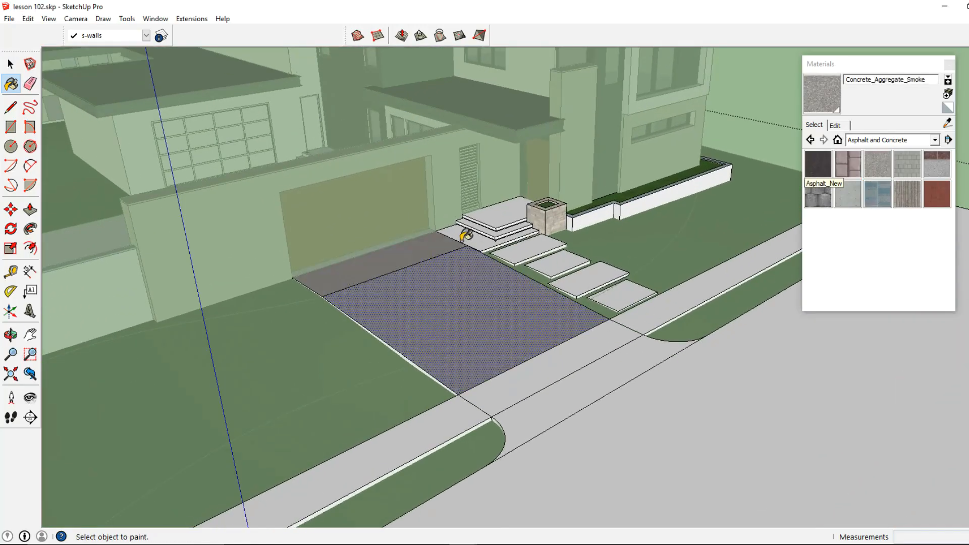
Paint the tops of the entry landing, steps and four stepping slabs with Concrete_Aggregate_Smoke.
{"action": "left_click", "coordinate": [487, 237]}
{"action": "left_click", "coordinate": [501, 219]}
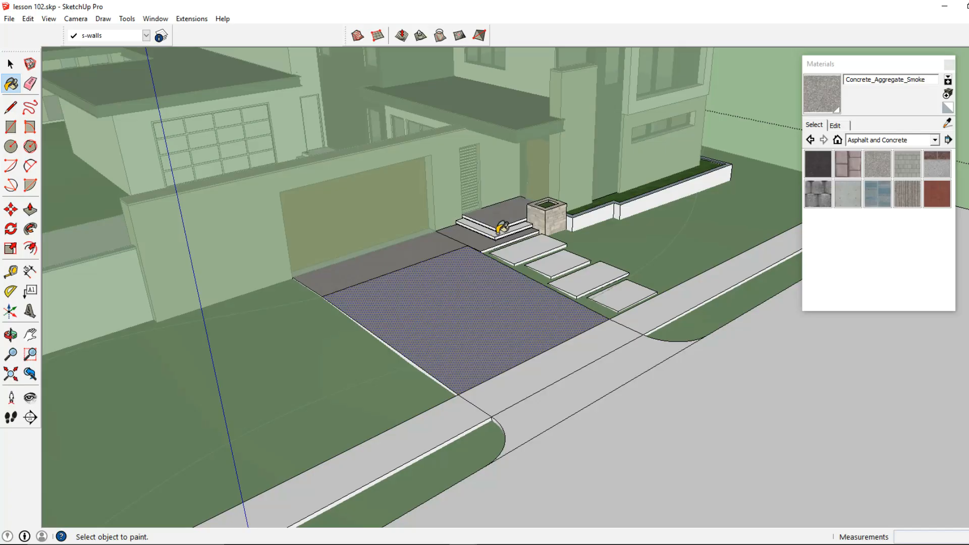
{"action": "left_click", "coordinate": [503, 231]}
{"action": "left_click", "coordinate": [528, 251]}
{"action": "left_click", "coordinate": [563, 266]}
{"action": "left_click", "coordinate": [590, 281]}
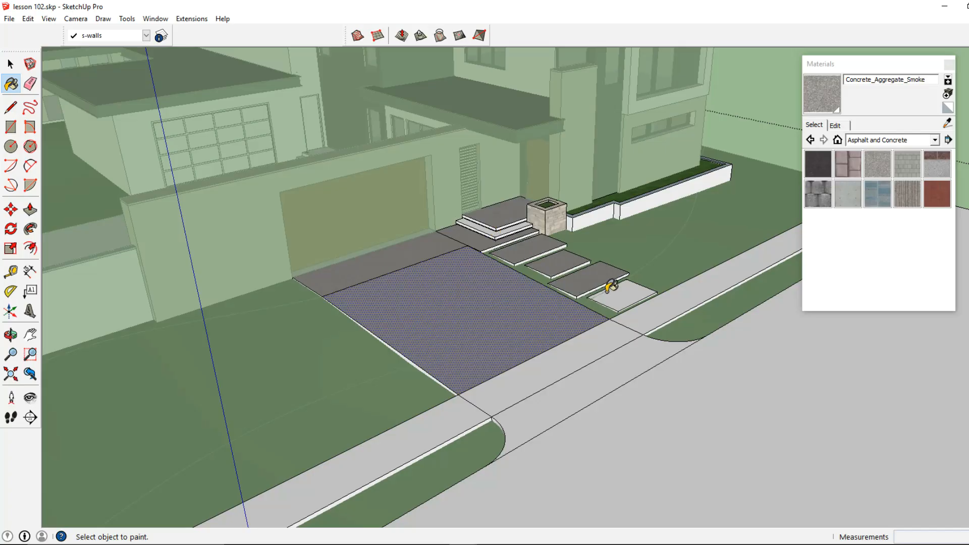
{"action": "left_click", "coordinate": [622, 295]}
Paint the driveway apron and the sidewalk sections along the street with Concrete_Aggregate_Smoke.
{"action": "left_click", "coordinate": [596, 358]}
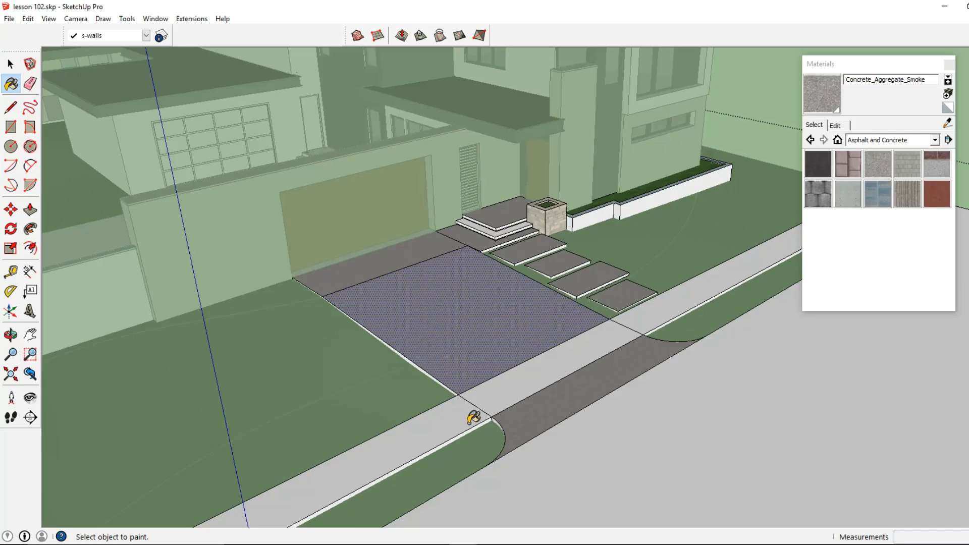
{"action": "left_click", "coordinate": [472, 417]}
{"action": "left_click", "coordinate": [648, 315]}
{"action": "left_click", "coordinate": [560, 366]}
{"action": "key", "text": "space"}
{"action": "scroll", "coordinate": [535, 329], "scroll_direction": "down", "scroll_amount": 3}
{"action": "left_click", "coordinate": [503, 298]}
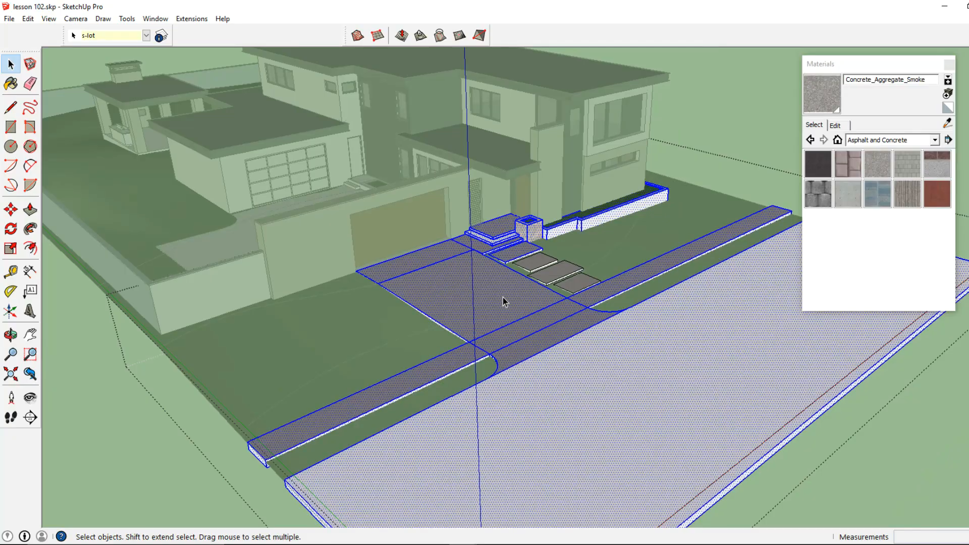
{"action": "middle_click_drag", "start_coordinate": [563, 252], "coordinate": [428, 277]}
{"action": "scroll", "coordinate": [512, 262], "scroll_direction": "up", "scroll_amount": 4}
{"action": "mouse_move", "coordinate": [481, 260]}
{"action": "left_mouse_down", "text": "shift"}
{"action": "mouse_move", "coordinate": [708, 201]}
{"action": "mouse_move", "coordinate": [770, 145]}
{"action": "left_mouse_up", "text": "shift"}
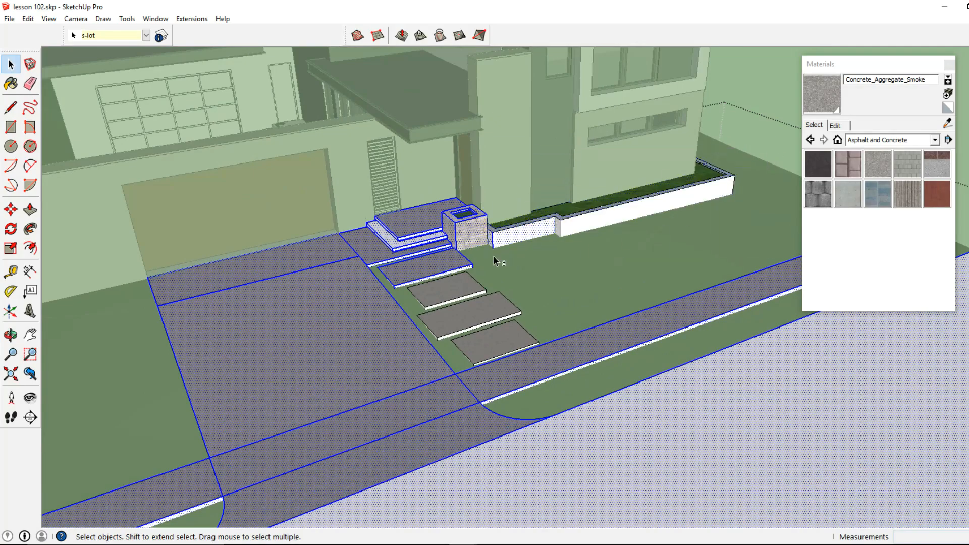
Select the entry landing, steps, stepping slabs, driveway, apron and sidewalk faces together.
{"action": "left_click", "coordinate": [404, 225]}
{"action": "middle_click_drag", "start_coordinate": [404, 226], "coordinate": [513, 268]}
{"action": "scroll", "coordinate": [486, 280], "scroll_direction": "down", "scroll_amount": 2}
{"action": "scroll", "coordinate": [502, 271], "scroll_direction": "down", "scroll_amount": 2}
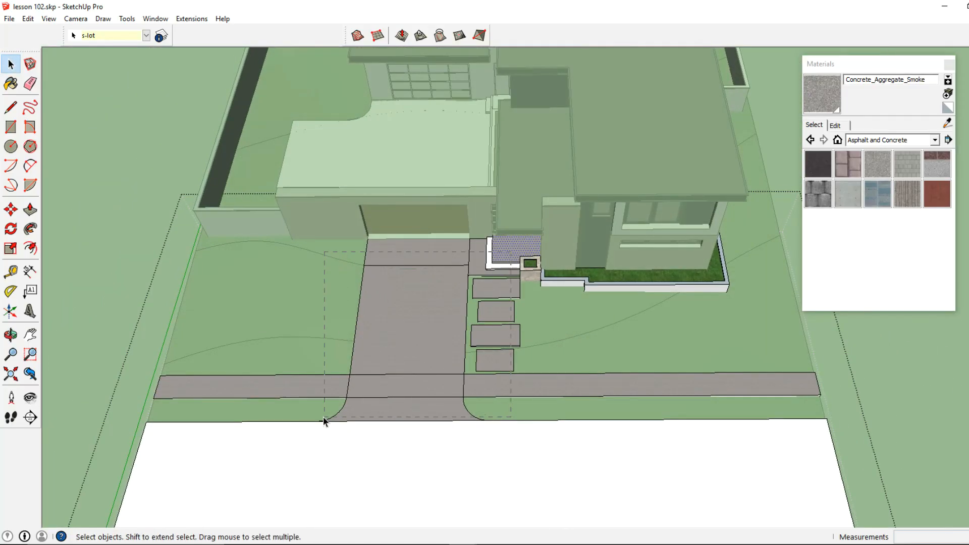
{"action": "left_click_drag", "start_coordinate": [304, 411], "coordinate": [544, 411]}
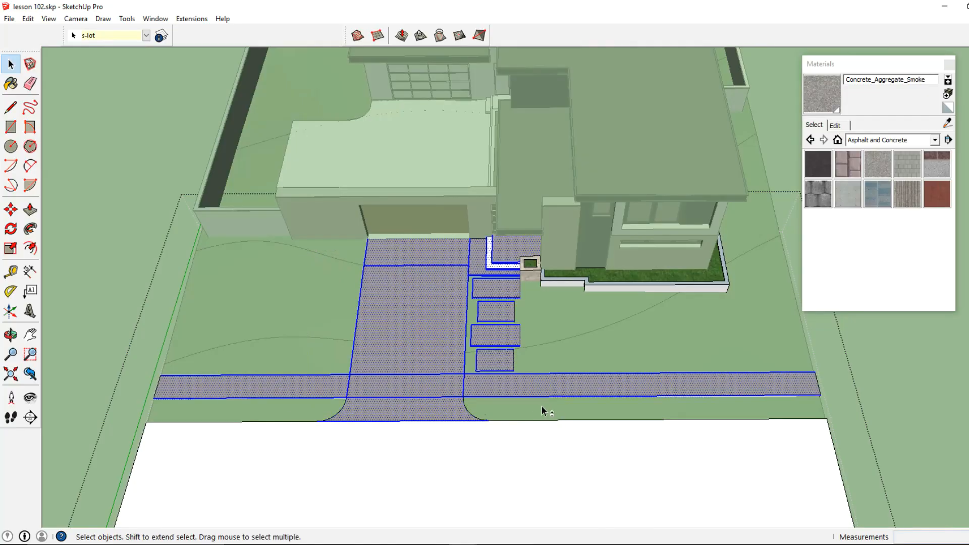
Paint the selected paving and the sides of the steps, slabs and sidewalk with Concrete_Aggregate_Smoke, and close the lot group.
{"action": "left_click", "coordinate": [823, 101]}
{"action": "left_click", "coordinate": [489, 254]}
{"action": "middle_click_drag", "start_coordinate": [493, 255], "coordinate": [557, 220]}
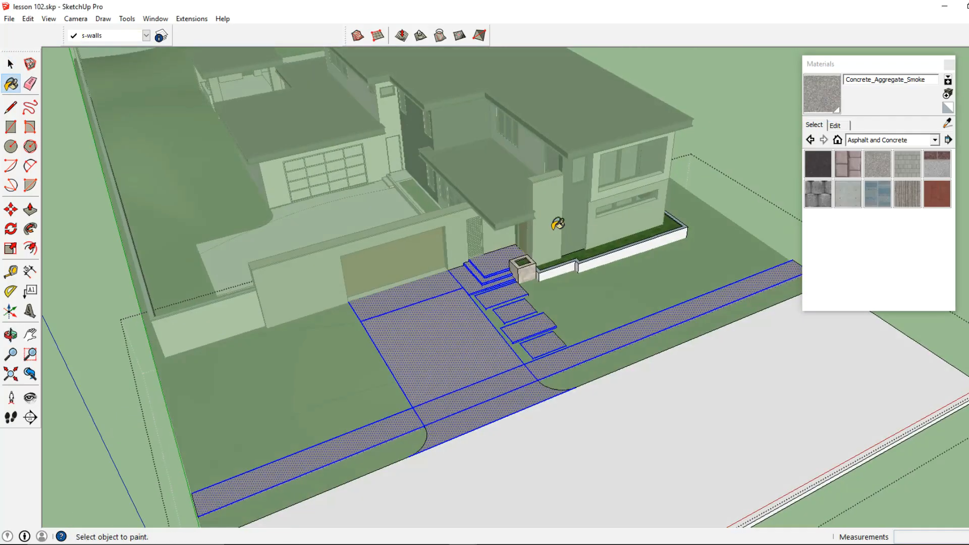
{"action": "scroll", "coordinate": [557, 220], "scroll_direction": "up", "scroll_amount": 3}
{"action": "middle_click_drag", "start_coordinate": [452, 355], "coordinate": [368, 274]}
{"action": "scroll", "coordinate": [366, 301], "scroll_direction": "up", "scroll_amount": 3}
{"action": "left_click", "coordinate": [363, 303]}
{"action": "left_click", "coordinate": [494, 258]}
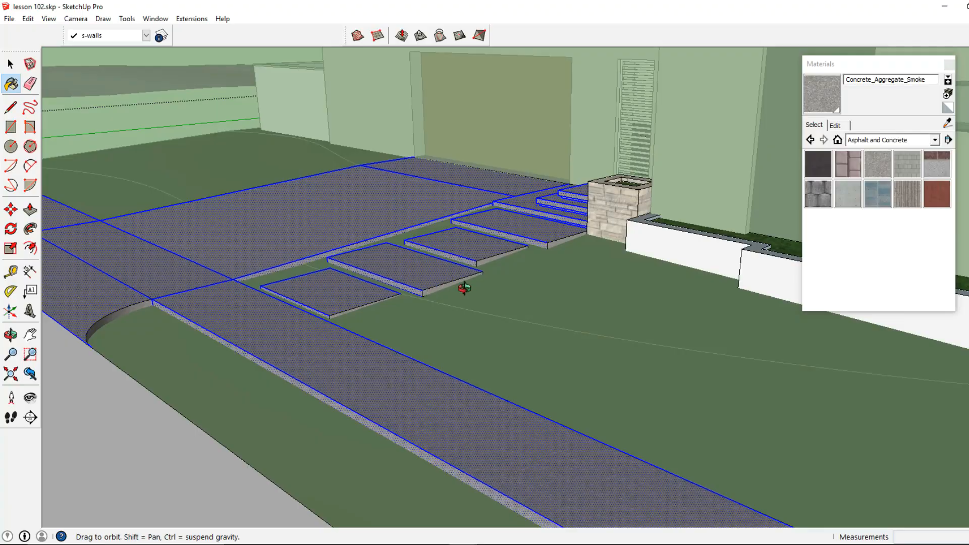
{"action": "middle_click_drag", "start_coordinate": [455, 281], "coordinate": [762, 272]}
{"action": "left_click", "coordinate": [12, 67]}
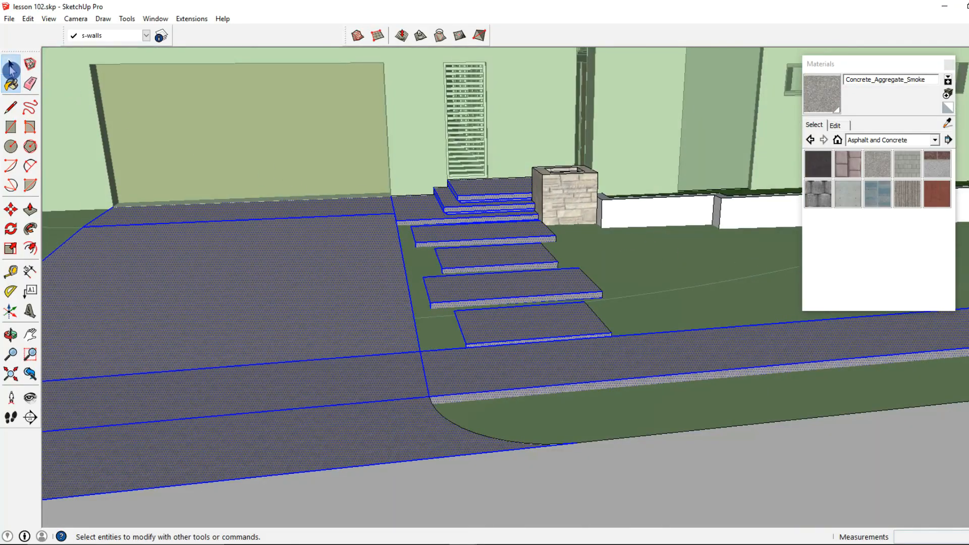
{"action": "left_click", "coordinate": [283, 152]}
Lighten Concrete_Aggregate_Smoke to a lightness of 78 and set its texture width to 3'.
{"action": "scroll", "coordinate": [480, 233], "scroll_direction": "down", "scroll_amount": 4}
{"action": "middle_click_drag", "start_coordinate": [438, 241], "coordinate": [819, 245]}
{"action": "middle_click_drag", "start_coordinate": [660, 315], "coordinate": [688, 279]}
{"action": "left_click", "coordinate": [839, 126]}
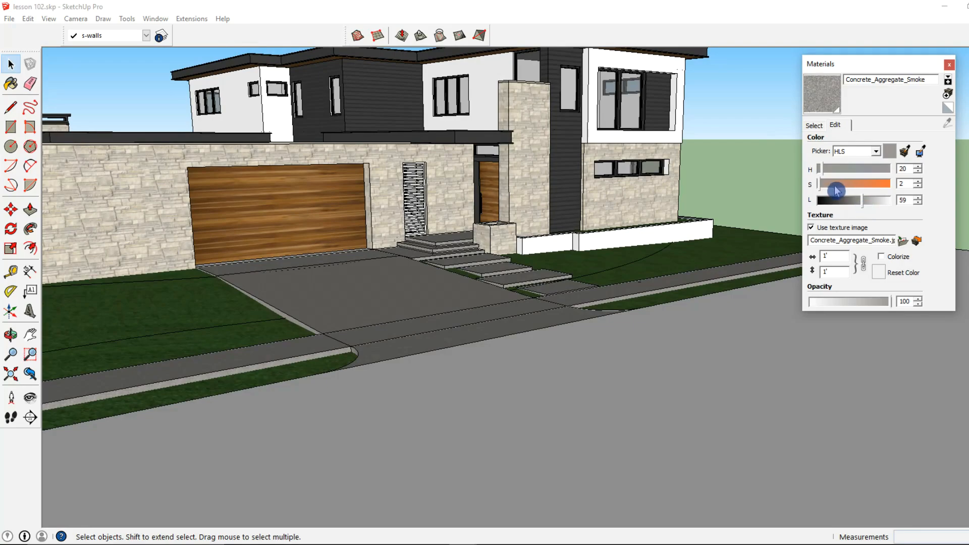
{"action": "left_click_drag", "start_coordinate": [864, 205], "coordinate": [879, 205]}
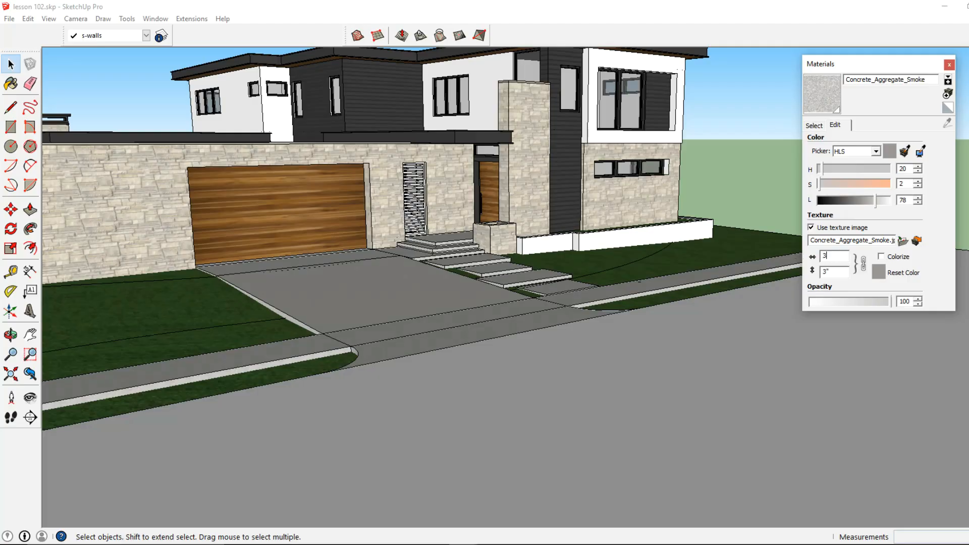
{"action": "scroll", "coordinate": [292, 324], "scroll_direction": "up", "scroll_amount": 10}
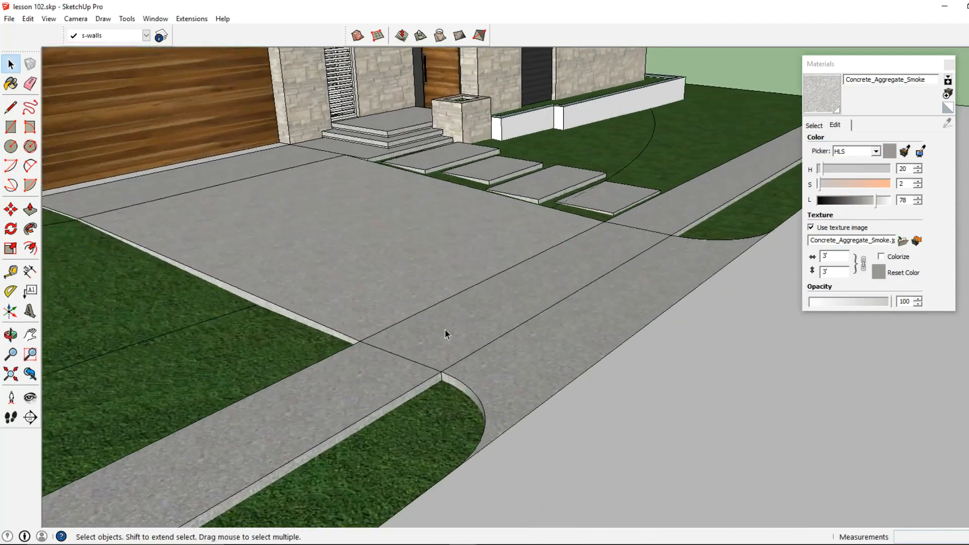
Try a 7' texture width on Concrete_Aggregate_Smoke, and return it to 3'.
{"action": "left_click", "coordinate": [816, 258]}
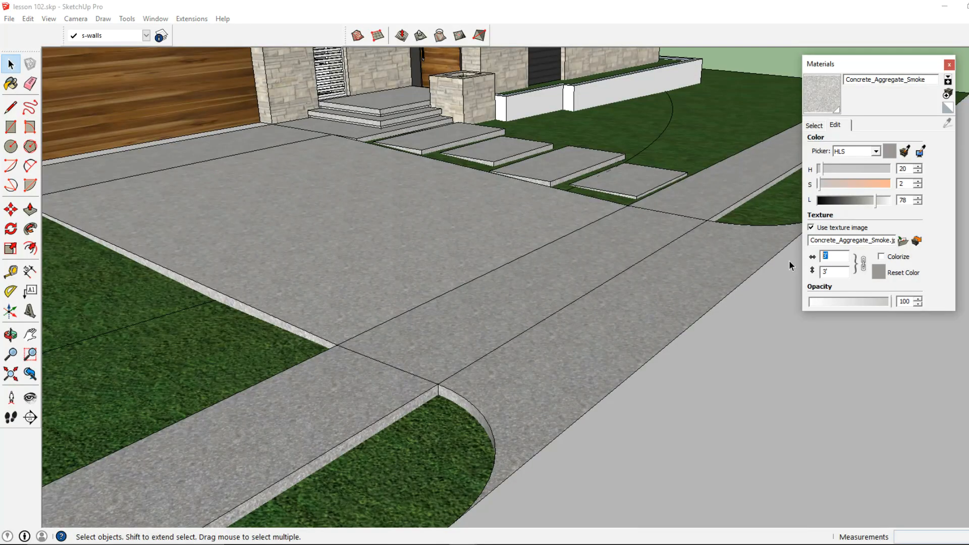
{"action": "type", "text": "7"}
{"action": "key", "text": "Return"}
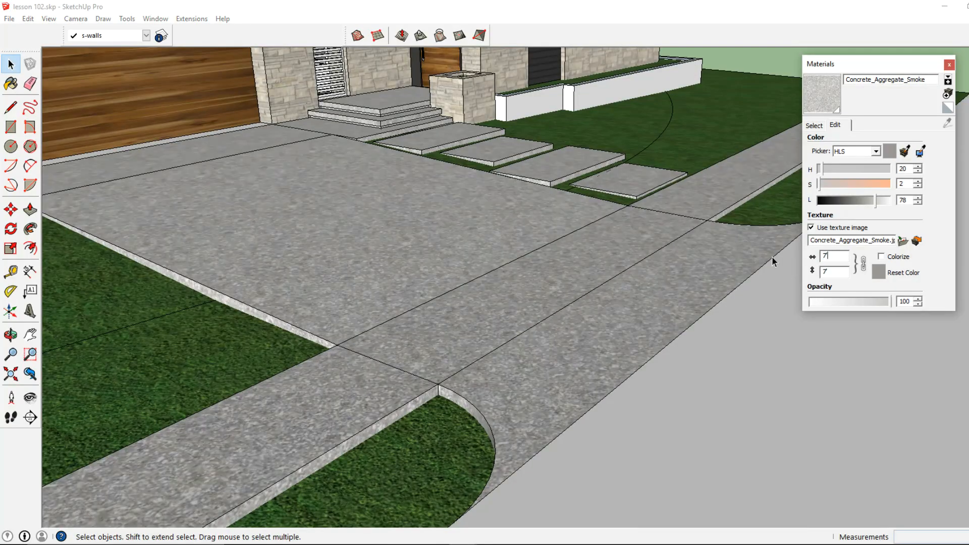
{"action": "type", "text": "3"}
{"action": "key", "text": "Return"}
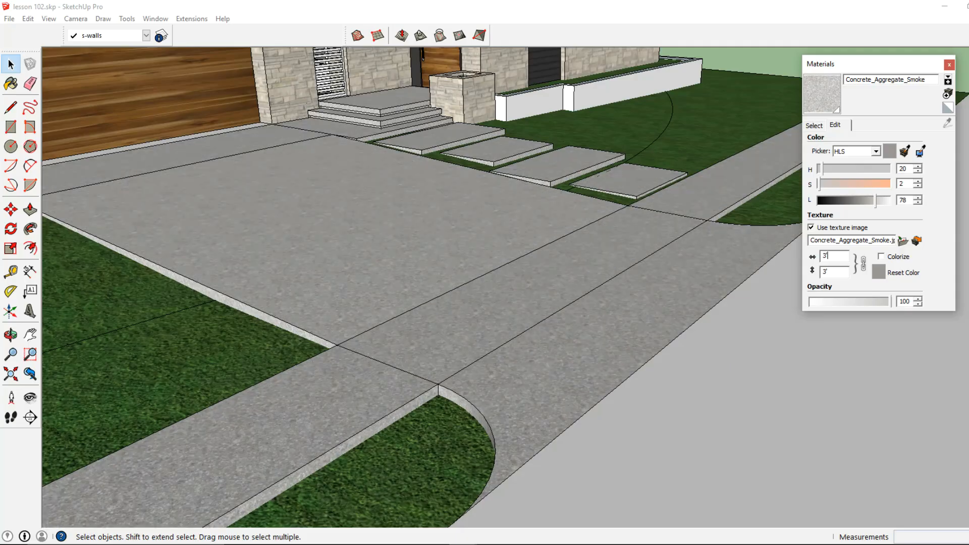
Open the lot group and paint the road surface with Asphalt_New from the Asphalt and Concrete library.
{"action": "scroll", "coordinate": [540, 343], "scroll_direction": "down", "scroll_amount": 2}
{"action": "middle_click_drag", "start_coordinate": [631, 343], "coordinate": [539, 353]}
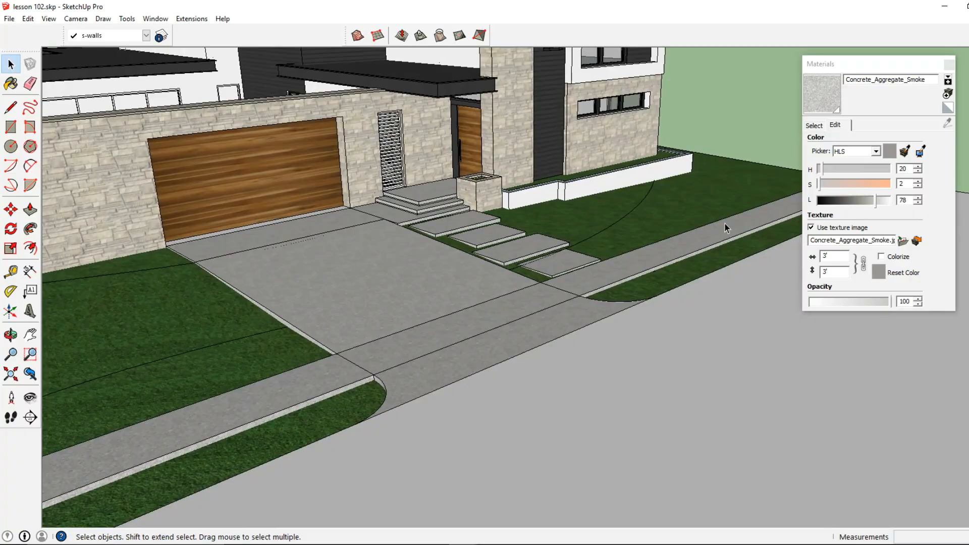
{"action": "left_click", "coordinate": [565, 431]}
{"action": "double_click", "coordinate": [565, 431]}
{"action": "left_click", "coordinate": [566, 430]}
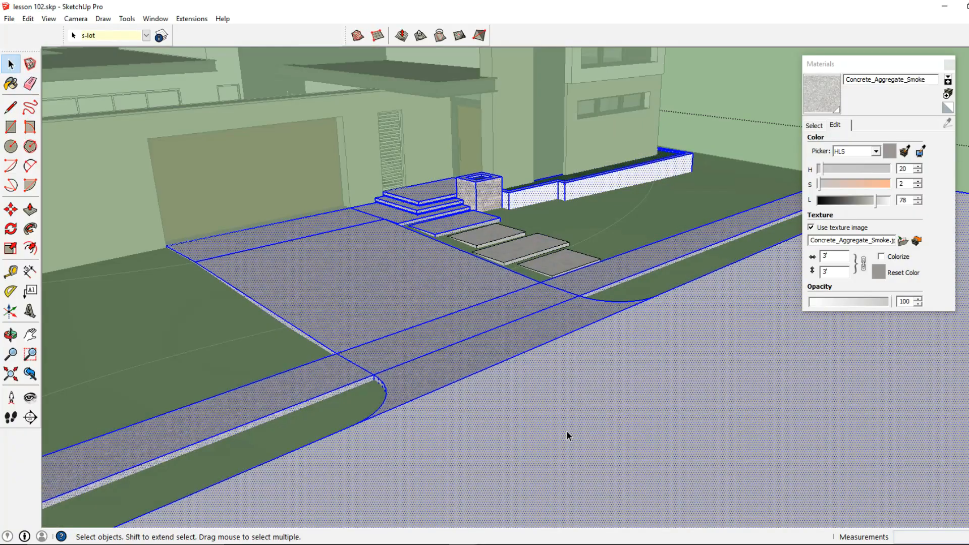
{"action": "left_click", "coordinate": [813, 125]}
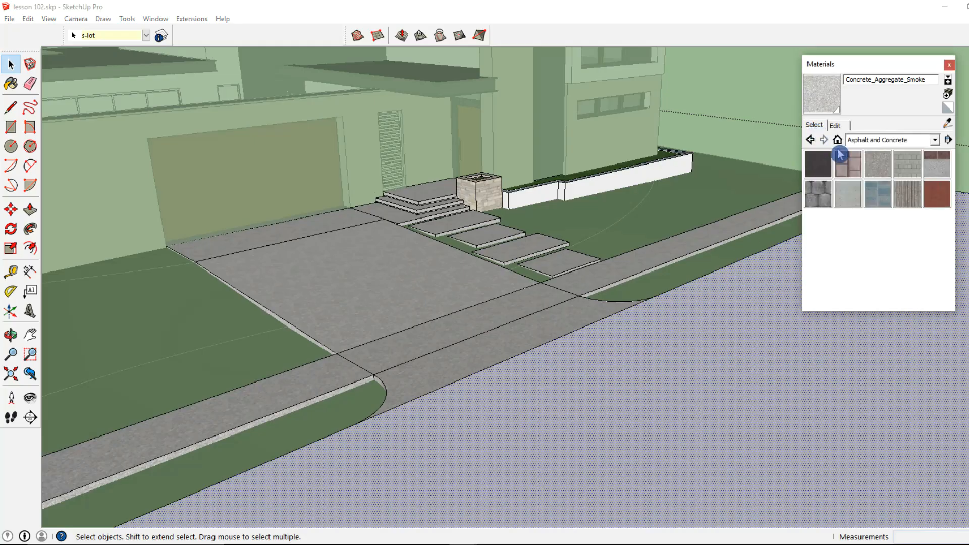
{"action": "left_click", "coordinate": [817, 169]}
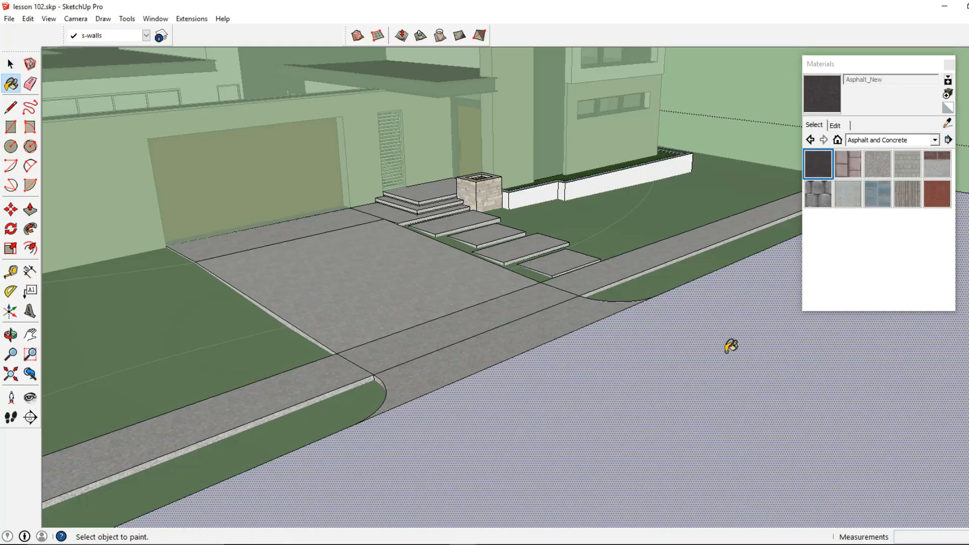
{"action": "left_click", "coordinate": [727, 351]}
Open the Asphalt_New material's texture settings, and close the lot group.
{"action": "left_click", "coordinate": [834, 124]}
{"action": "double_click", "coordinate": [836, 260]}
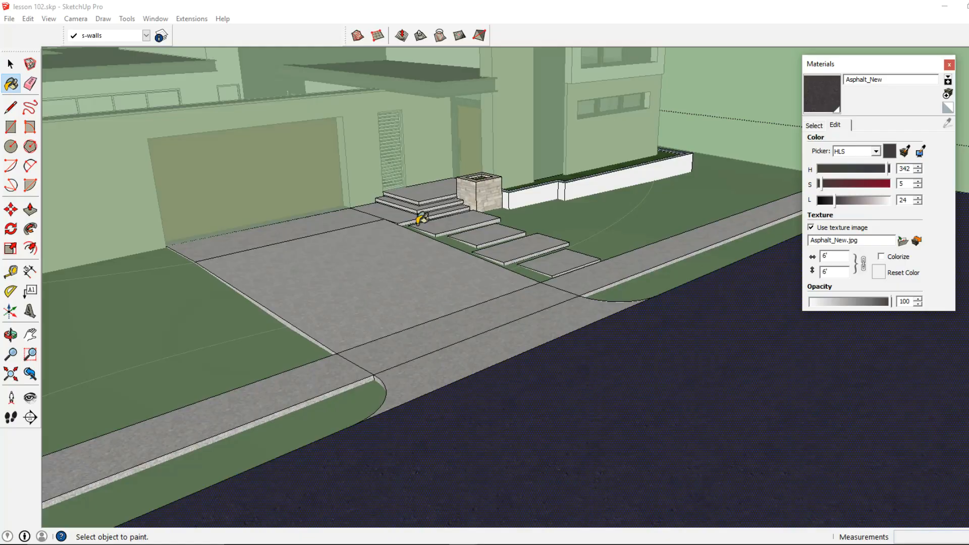
{"action": "left_click", "coordinate": [11, 64]}
{"action": "left_click", "coordinate": [151, 131]}
{"action": "scroll", "coordinate": [510, 355], "scroll_direction": "down", "scroll_amount": 2}
{"action": "middle_click_drag", "start_coordinate": [510, 356], "coordinate": [286, 310]}
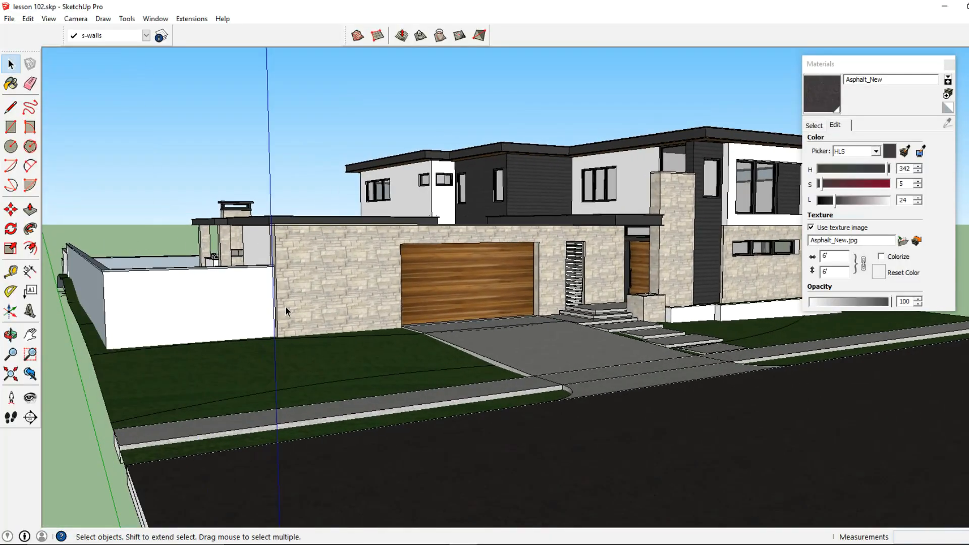
Open the boundary wall group and paint its walls with Wood_Floor from the Wood library.
{"action": "double_click", "coordinate": [248, 303]}
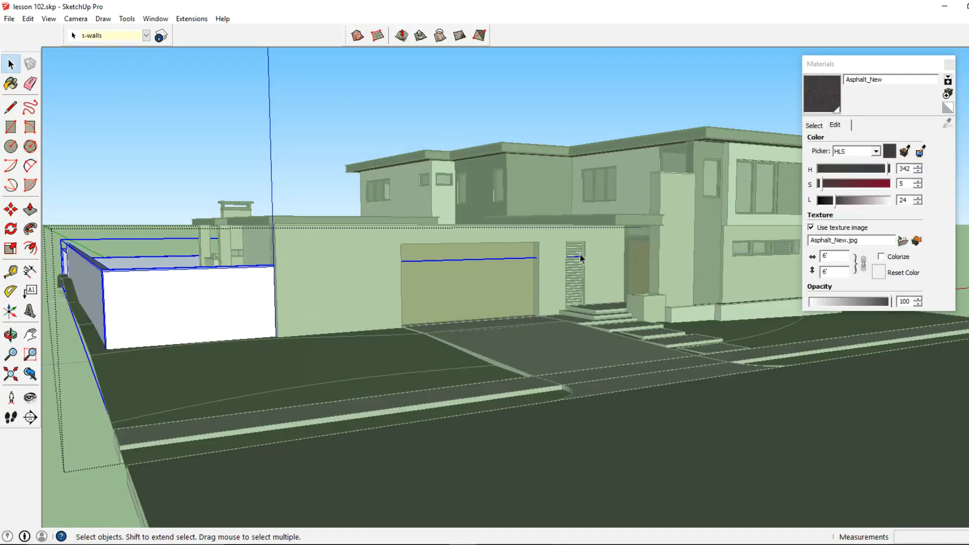
{"action": "left_click", "coordinate": [804, 125]}
{"action": "left_click", "coordinate": [888, 141]}
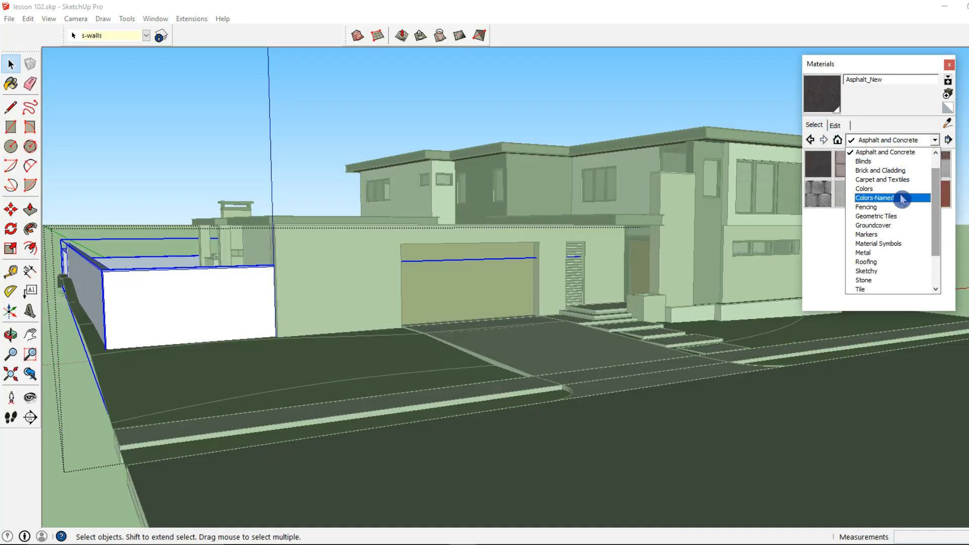
{"action": "scroll", "coordinate": [889, 252], "scroll_direction": "down", "scroll_amount": 2}
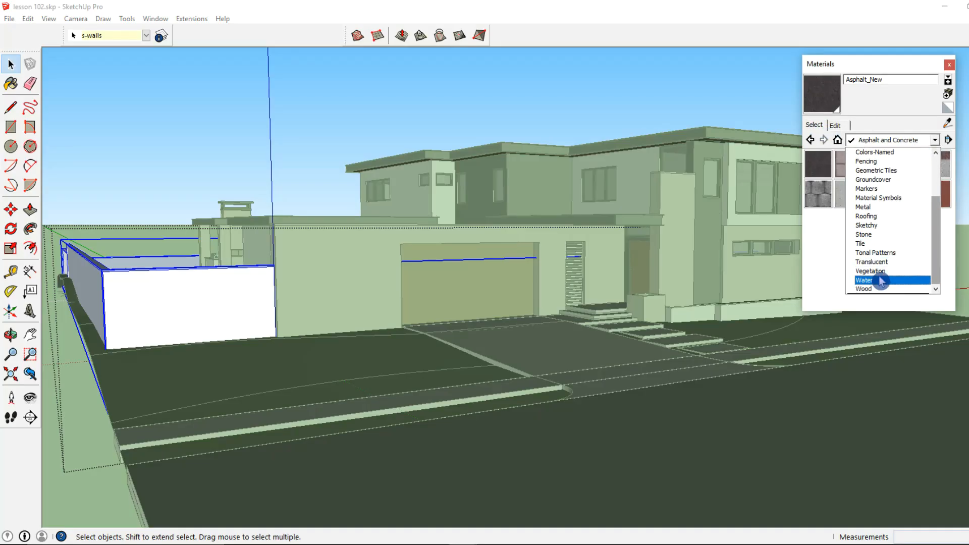
{"action": "left_click", "coordinate": [876, 289]}
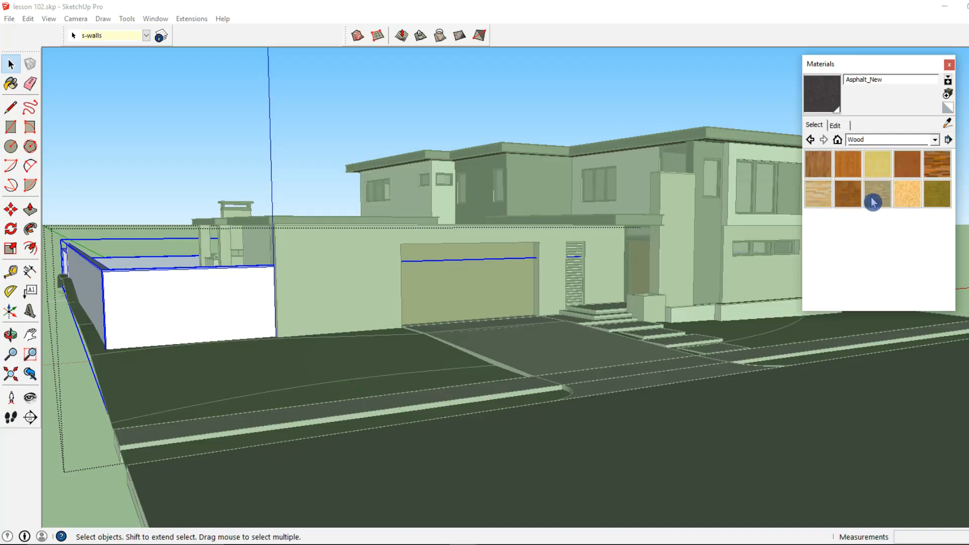
{"action": "left_click", "coordinate": [828, 172]}
{"action": "mouse_move", "coordinate": [277, 249]}
{"action": "middle_mouse_down"}
{"action": "mouse_move", "coordinate": [411, 249]}
{"action": "mouse_move", "coordinate": [355, 277]}
{"action": "mouse_move", "coordinate": [251, 268]}
{"action": "mouse_move", "coordinate": [493, 281]}
{"action": "mouse_move", "coordinate": [392, 297]}
{"action": "mouse_move", "coordinate": [426, 331]}
{"action": "mouse_move", "coordinate": [325, 293]}
{"action": "mouse_move", "coordinate": [696, 313]}
{"action": "mouse_move", "coordinate": [800, 296]}
{"action": "middle_mouse_up"}
{"action": "left_click", "coordinate": [356, 278]}
Darken Wood_Floor to a saturation of 45 and a lightness of 33, and close the boundary wall group.
{"action": "left_click", "coordinate": [835, 125]}
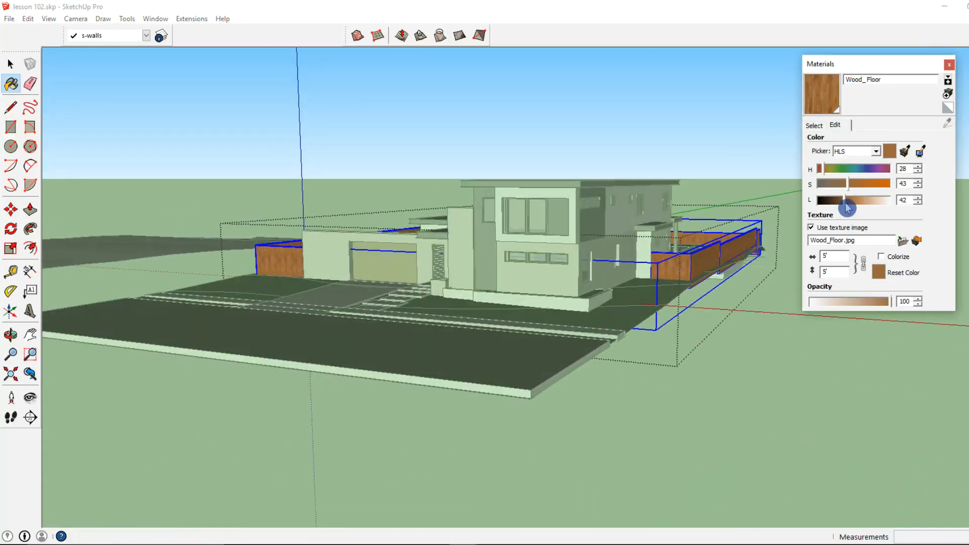
{"action": "left_click_drag", "start_coordinate": [841, 207], "coordinate": [844, 202]}
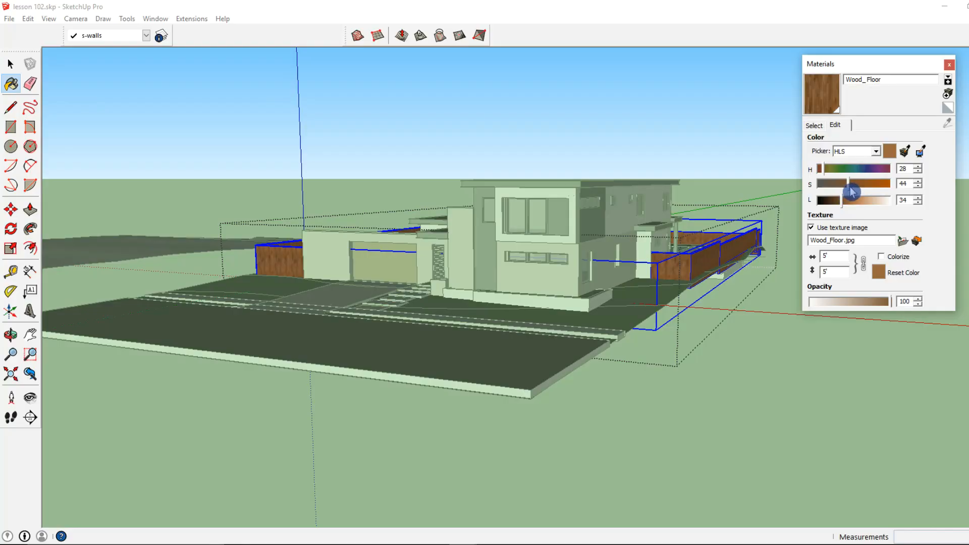
{"action": "left_click_drag", "start_coordinate": [843, 201], "coordinate": [843, 201]}
{"action": "left_click", "coordinate": [12, 70]}
{"action": "left_click", "coordinate": [286, 216]}
Examine the wood boundary wall and the street facade from several angles and distances.
{"action": "middle_click_drag", "start_coordinate": [319, 265], "coordinate": [480, 259]}
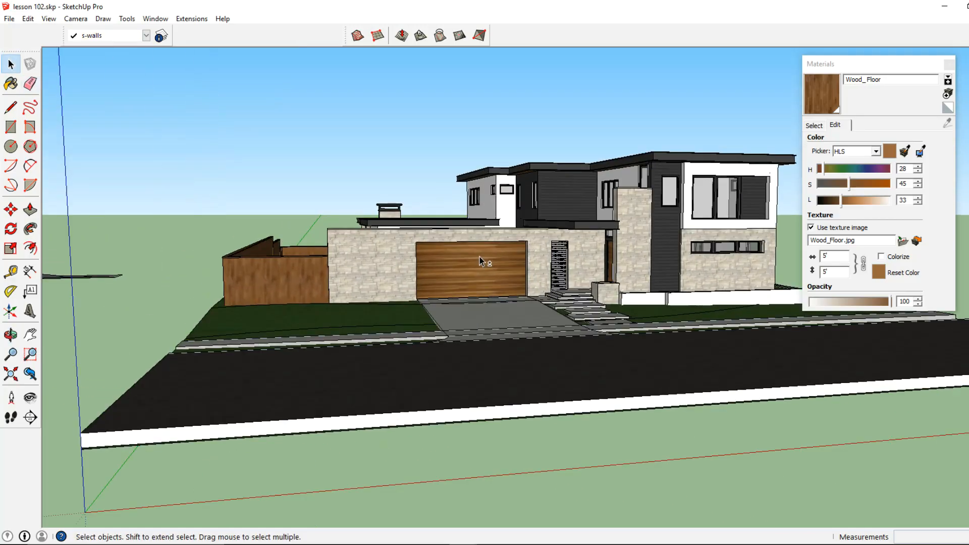
{"action": "scroll", "coordinate": [439, 275], "scroll_direction": "up", "scroll_amount": 2}
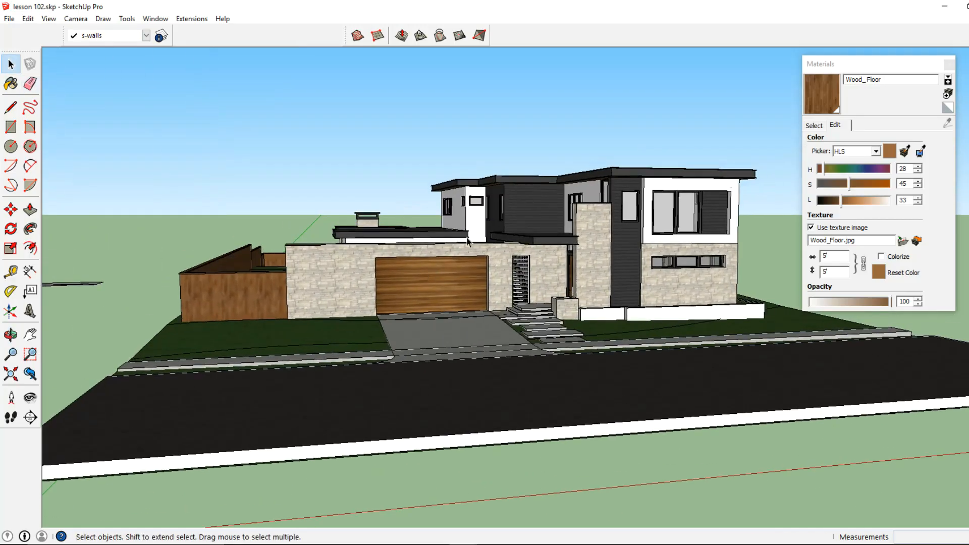
{"action": "middle_click_drag", "start_coordinate": [534, 357], "coordinate": [586, 331]}
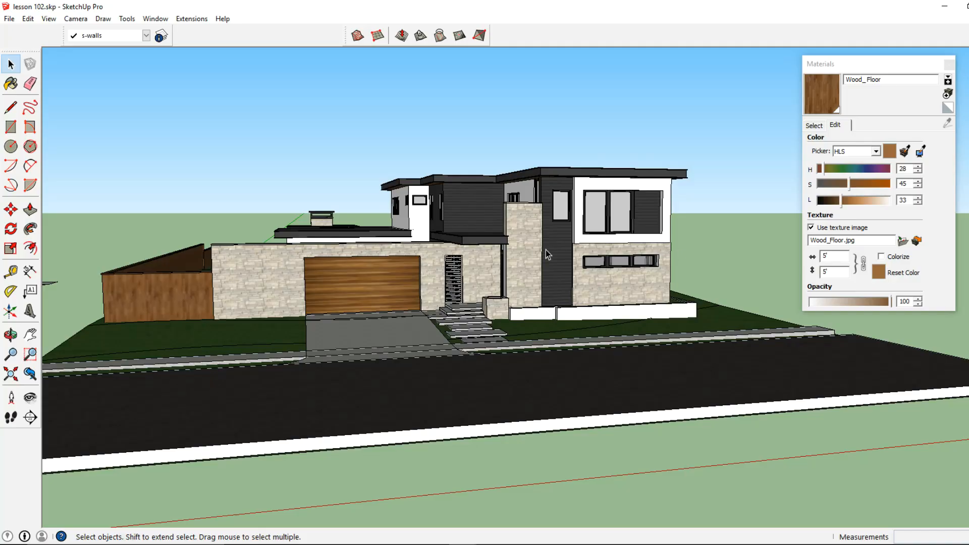
{"action": "middle_click_drag", "start_coordinate": [408, 259], "coordinate": [427, 266]}
{"action": "scroll", "coordinate": [487, 272], "scroll_direction": "up", "scroll_amount": 3}
{"action": "key", "text": "space"}
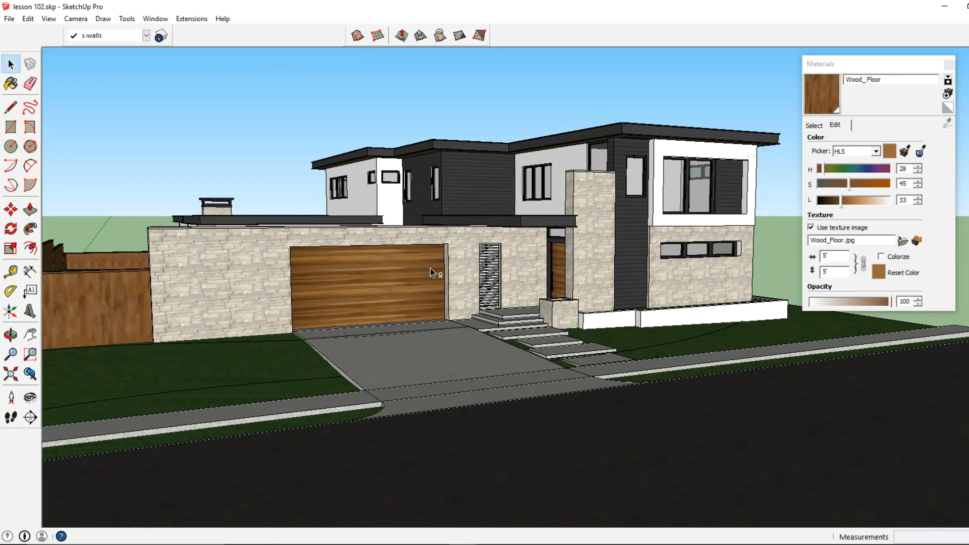
{"action": "scroll", "coordinate": [492, 275], "scroll_direction": "up", "scroll_amount": 4}
Paint the slatted screen between the garage door and the entrance with Wood_Cherry_Original from the Wood library.
{"action": "left_click", "coordinate": [482, 280]}
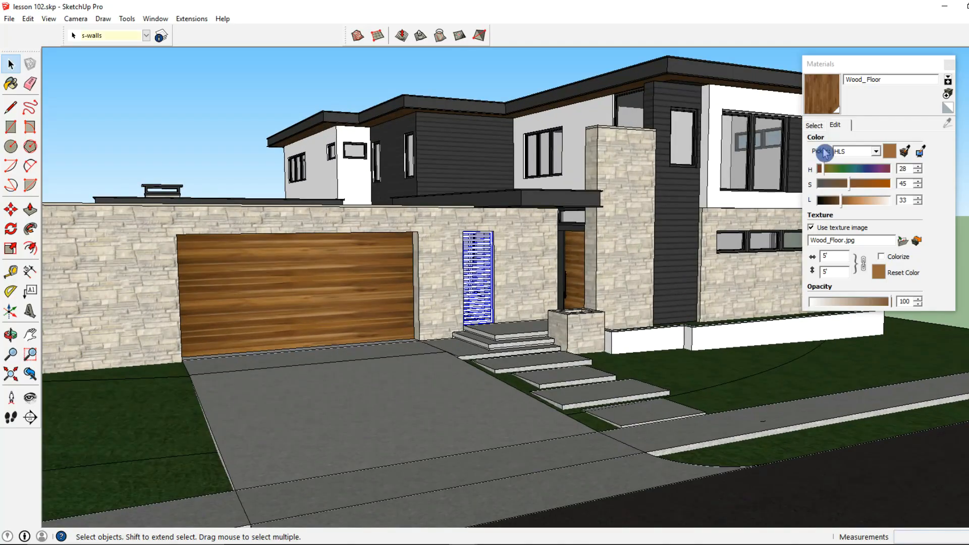
{"action": "left_click", "coordinate": [813, 125]}
{"action": "left_click", "coordinate": [873, 140]}
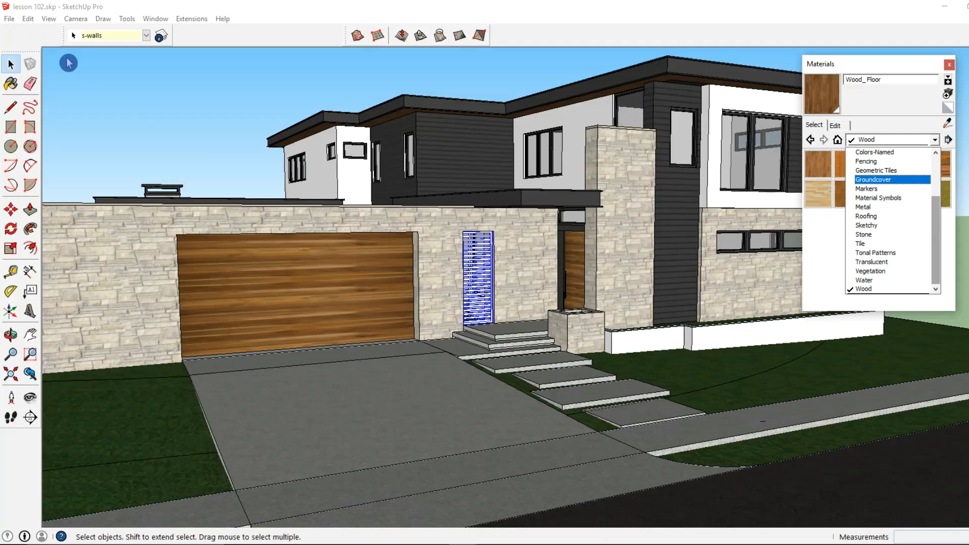
{"action": "left_click", "coordinate": [474, 241]}
{"action": "scroll", "coordinate": [513, 241], "scroll_direction": "up", "scroll_amount": 3}
{"action": "scroll", "coordinate": [524, 241], "scroll_direction": "down", "scroll_amount": 5}
{"action": "middle_click_drag", "start_coordinate": [525, 241], "coordinate": [573, 258]}
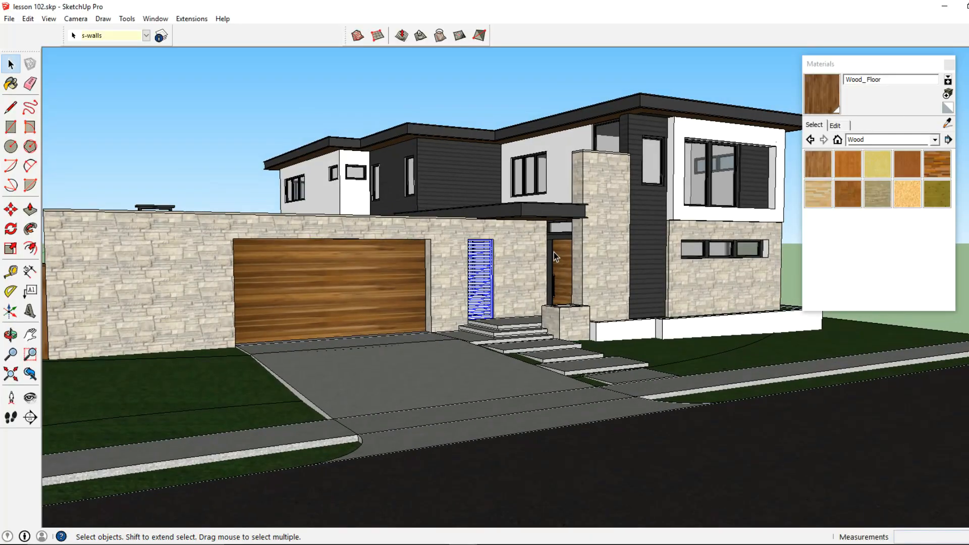
{"action": "scroll", "coordinate": [518, 247], "scroll_direction": "up", "scroll_amount": 3}
{"action": "scroll", "coordinate": [517, 247], "scroll_direction": "down", "scroll_amount": 1}
{"action": "scroll", "coordinate": [517, 247], "scroll_direction": "down", "scroll_amount": 4}
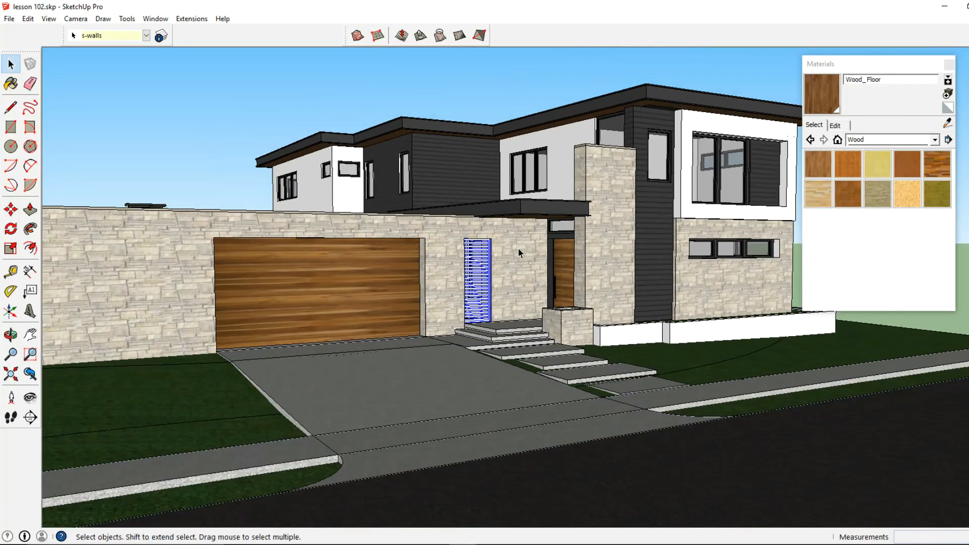
{"action": "scroll", "coordinate": [555, 265], "scroll_direction": "up", "scroll_amount": 4}
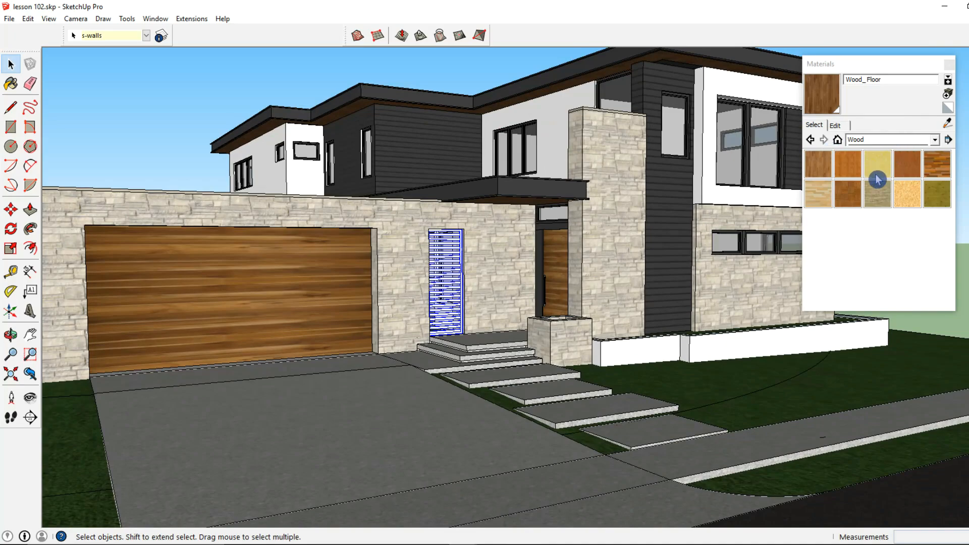
{"action": "left_click", "coordinate": [913, 170]}
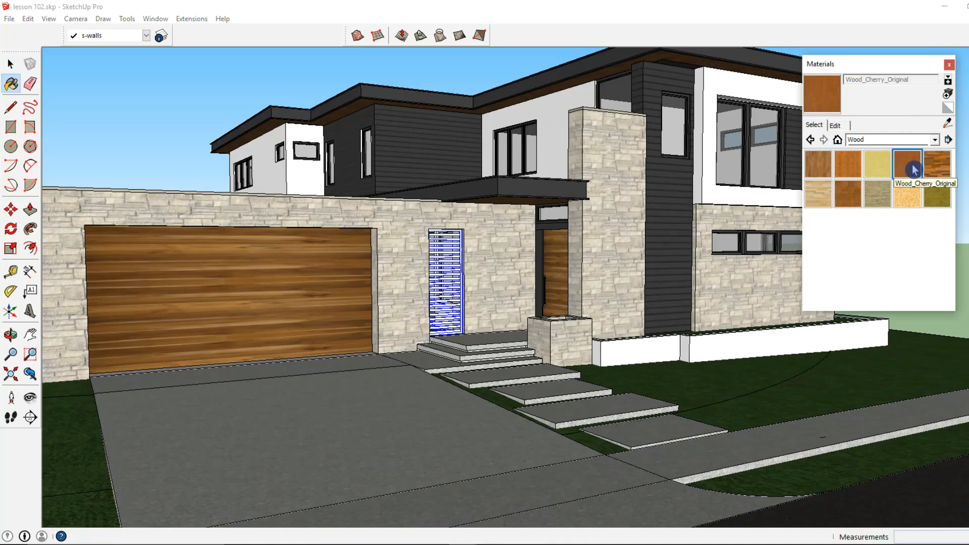
{"action": "scroll", "coordinate": [407, 243], "scroll_direction": "up", "scroll_amount": 5}
{"action": "left_click", "coordinate": [407, 243]}
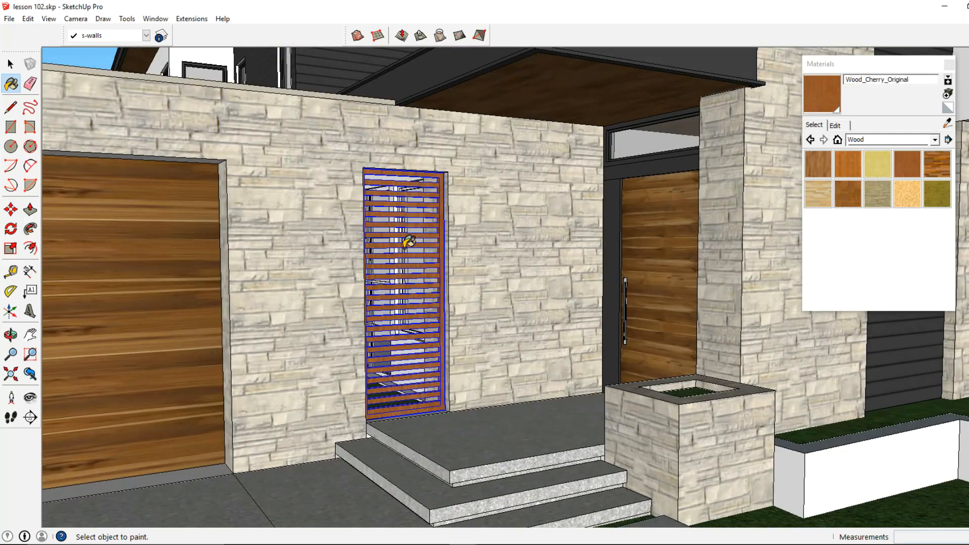
Set Wood_Cherry_Original to saturation 19, lightness 28 and a 1' texture width, and deselect the screen.
{"action": "left_click", "coordinate": [834, 126]}
{"action": "left_click", "coordinate": [835, 185]}
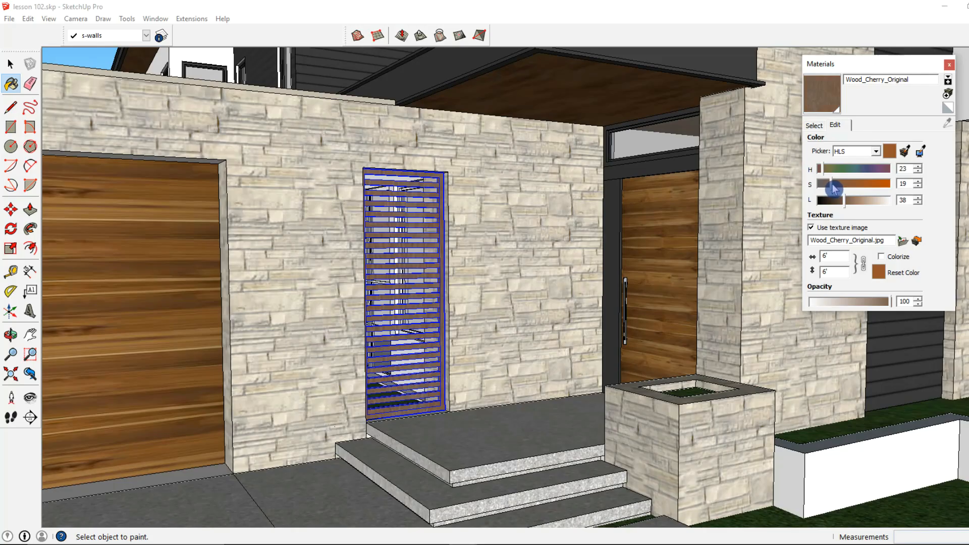
{"action": "left_click", "coordinate": [842, 201]}
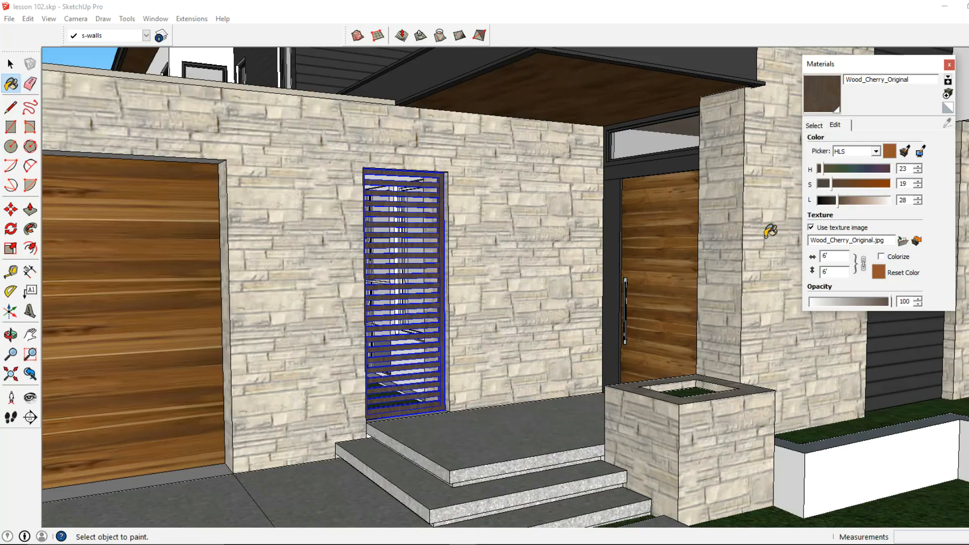
{"action": "scroll", "coordinate": [429, 245], "scroll_direction": "up", "scroll_amount": 5}
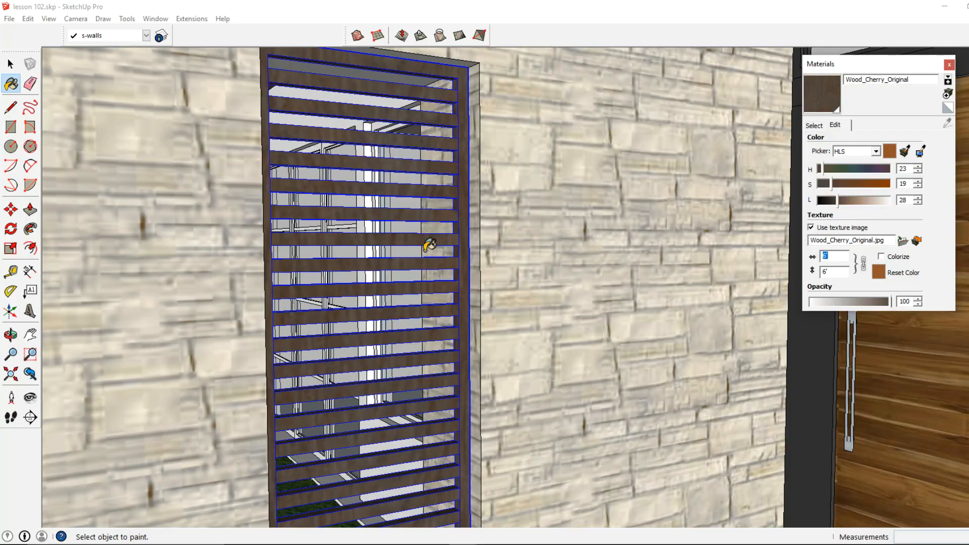
{"action": "type", "text": "2"}
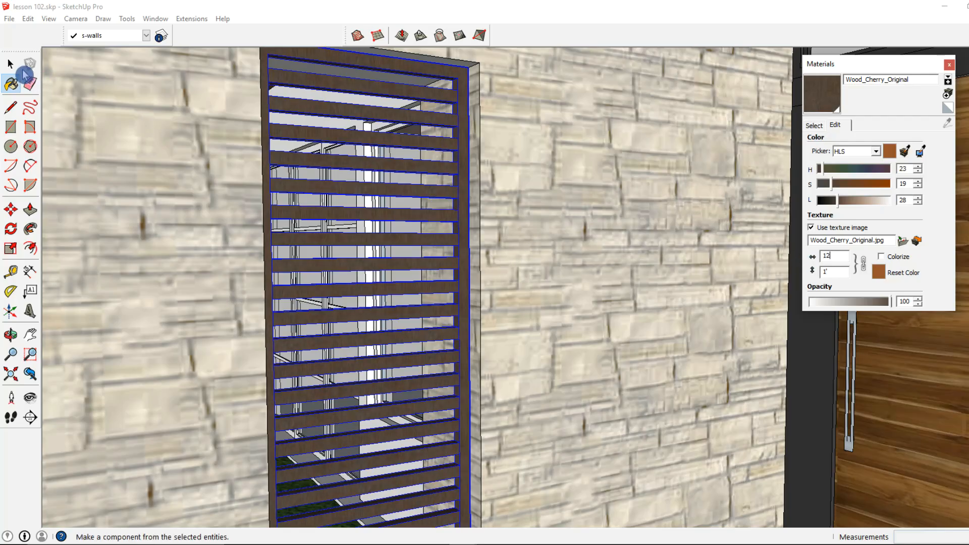
{"action": "left_click", "coordinate": [11, 63]}
{"action": "mouse_move", "coordinate": [429, 237]}
{"action": "middle_mouse_down"}
{"action": "mouse_move", "coordinate": [450, 249]}
{"action": "mouse_move", "coordinate": [389, 261]}
{"action": "middle_mouse_up"}
{"action": "scroll", "coordinate": [451, 249], "scroll_direction": "down", "scroll_amount": 4}
{"action": "scroll", "coordinate": [389, 261], "scroll_direction": "up", "scroll_amount": 3}
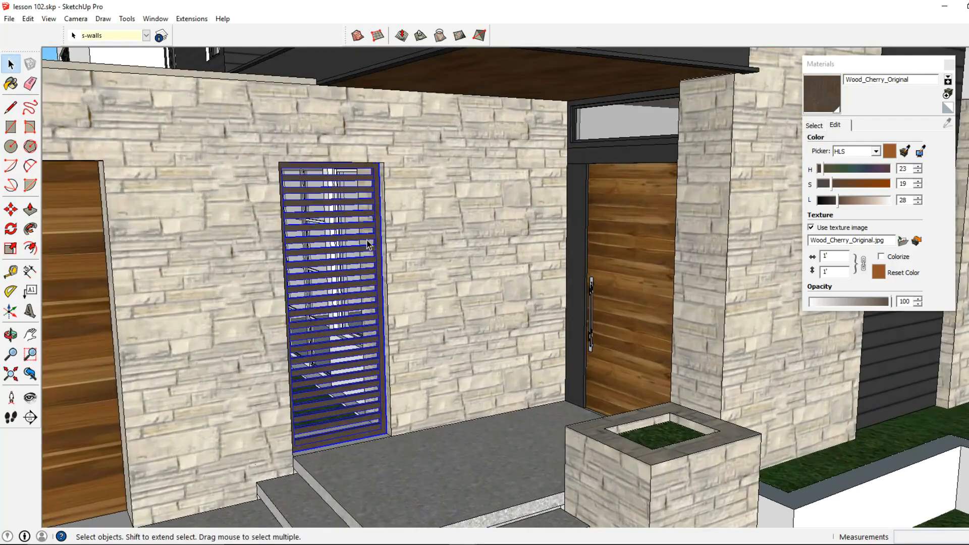
{"action": "left_click", "coordinate": [196, 154]}
Open the house group around the courtyard's glazed doors and sample Color_007 from the dark window frame beside them.
{"action": "scroll", "coordinate": [310, 197], "scroll_direction": "down", "scroll_amount": 3}
{"action": "middle_click_drag", "start_coordinate": [313, 200], "coordinate": [562, 282]}
{"action": "middle_click_drag", "start_coordinate": [388, 286], "coordinate": [586, 278], "text": "shift"}
{"action": "double_click", "coordinate": [569, 280]}
{"action": "left_click", "coordinate": [569, 280]}
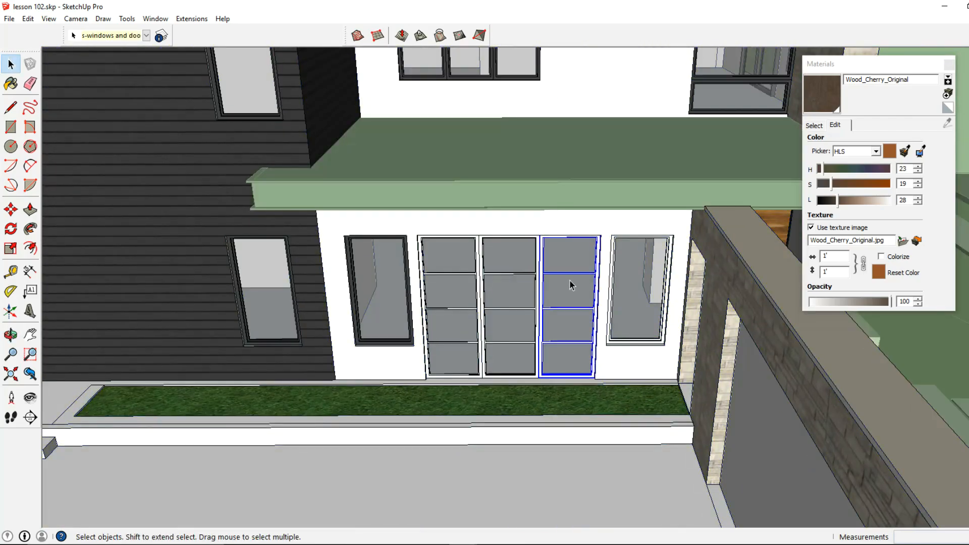
{"action": "left_click", "coordinate": [814, 125]}
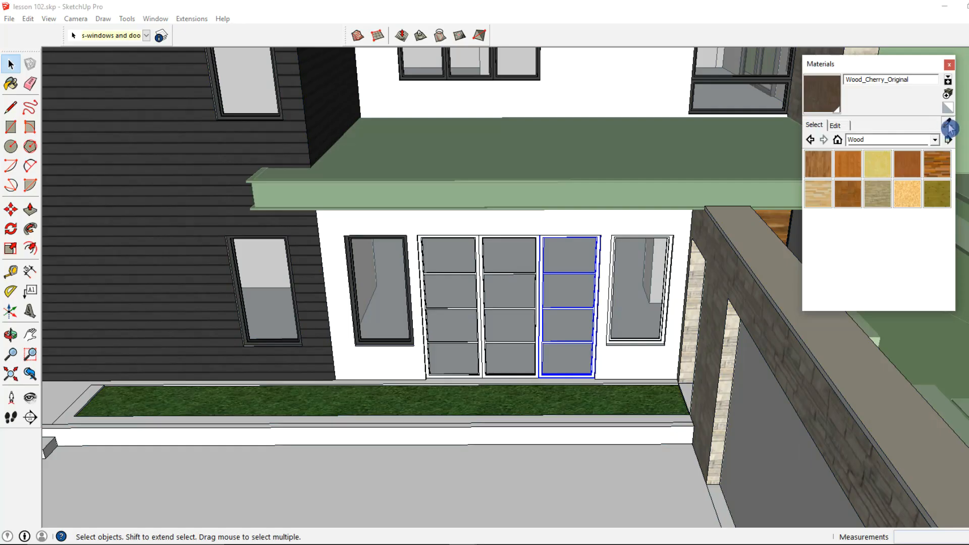
{"action": "left_click", "coordinate": [947, 123]}
{"action": "scroll", "coordinate": [392, 355], "scroll_direction": "up", "scroll_amount": 3}
{"action": "left_click", "coordinate": [392, 355]}
Paint the frames of the three glazed door panels and the adjacent unpainted window with Color_007.
{"action": "left_click", "coordinate": [444, 339]}
{"action": "left_click", "coordinate": [548, 328]}
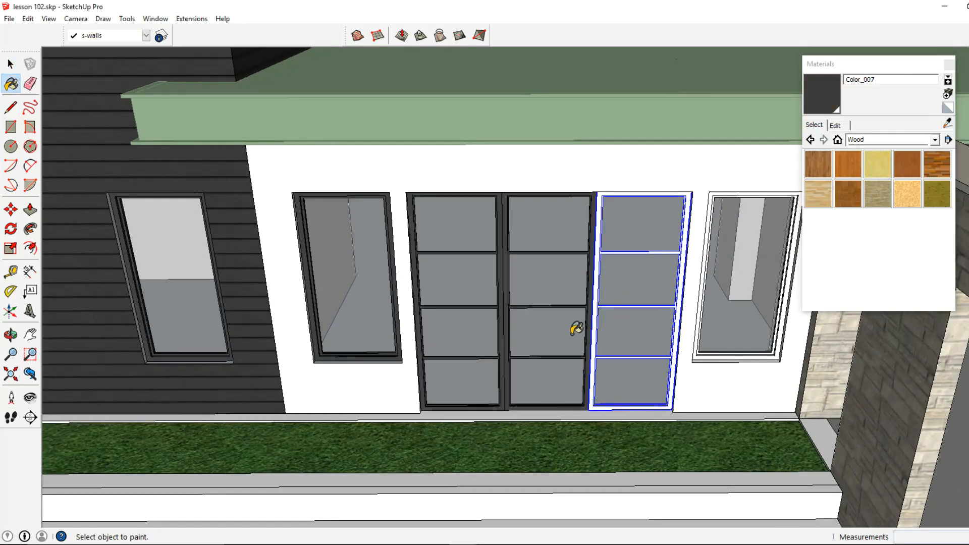
{"action": "left_click", "coordinate": [622, 325]}
{"action": "left_click", "coordinate": [708, 333]}
{"action": "scroll", "coordinate": [628, 313], "scroll_direction": "down", "scroll_amount": 3}
{"action": "left_click", "coordinate": [11, 64]}
Open the house group and select the gridded garage door facing the courtyard.
{"action": "scroll", "coordinate": [375, 331], "scroll_direction": "down", "scroll_amount": 2}
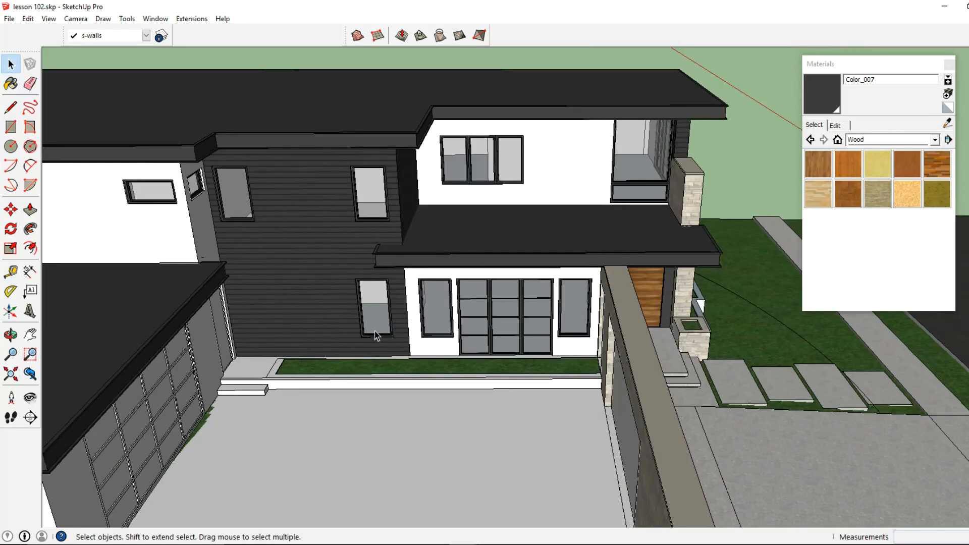
{"action": "middle_click_drag", "start_coordinate": [375, 331], "coordinate": [385, 270]}
{"action": "key", "text": "ctrl+a"}
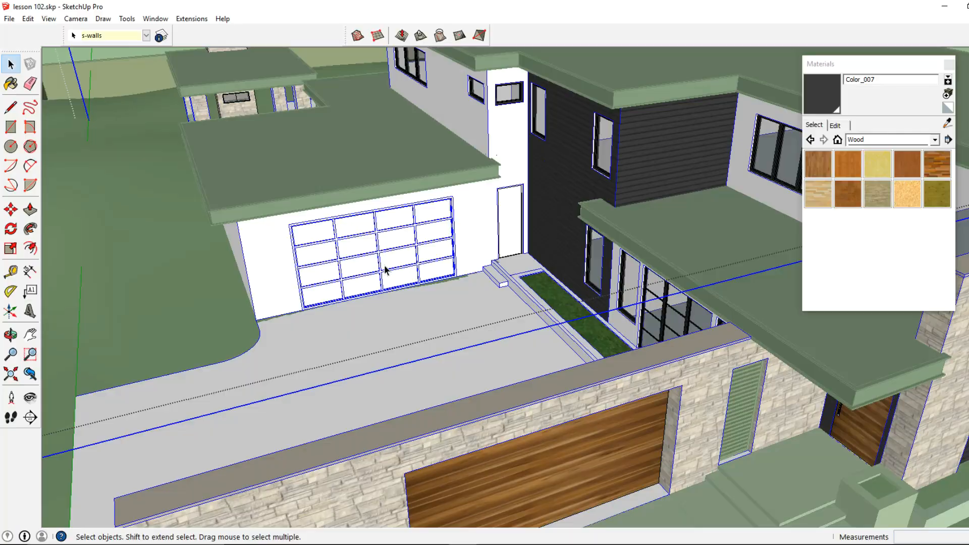
{"action": "left_click", "coordinate": [407, 264]}
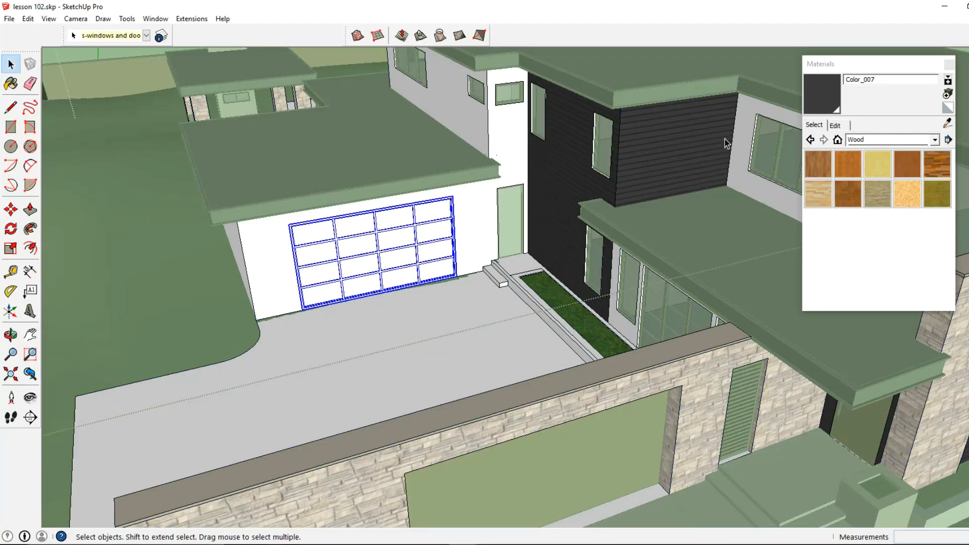
Try painting the whole courtyard garage door with Color_007, and undo the fill.
{"action": "left_click", "coordinate": [820, 97]}
{"action": "left_click", "coordinate": [385, 278]}
{"action": "scroll", "coordinate": [380, 281], "scroll_direction": "up", "scroll_amount": 4}
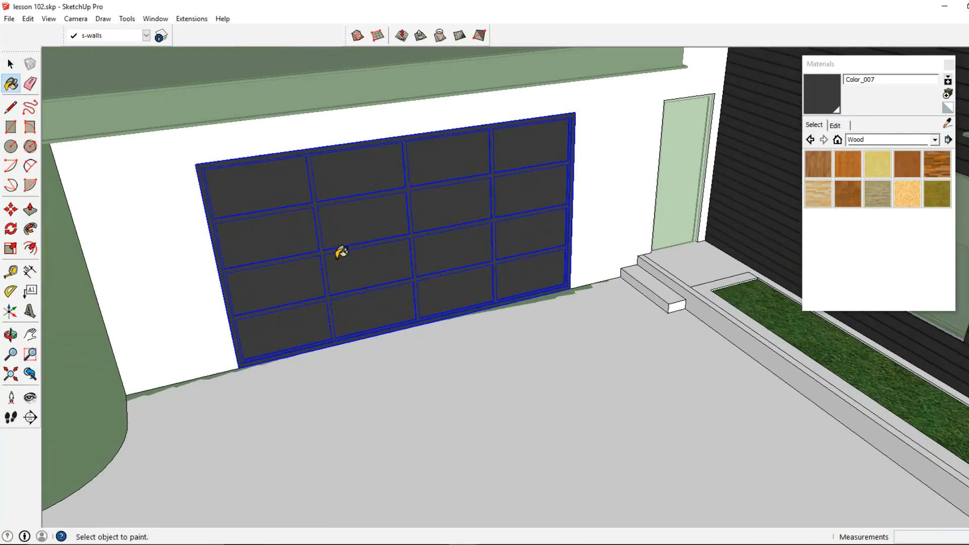
{"action": "key", "text": "ctrl+z"}
{"action": "left_click", "coordinate": [10, 65]}
{"action": "middle_click_drag", "start_coordinate": [315, 210], "coordinate": [302, 242], "text": "shift"}
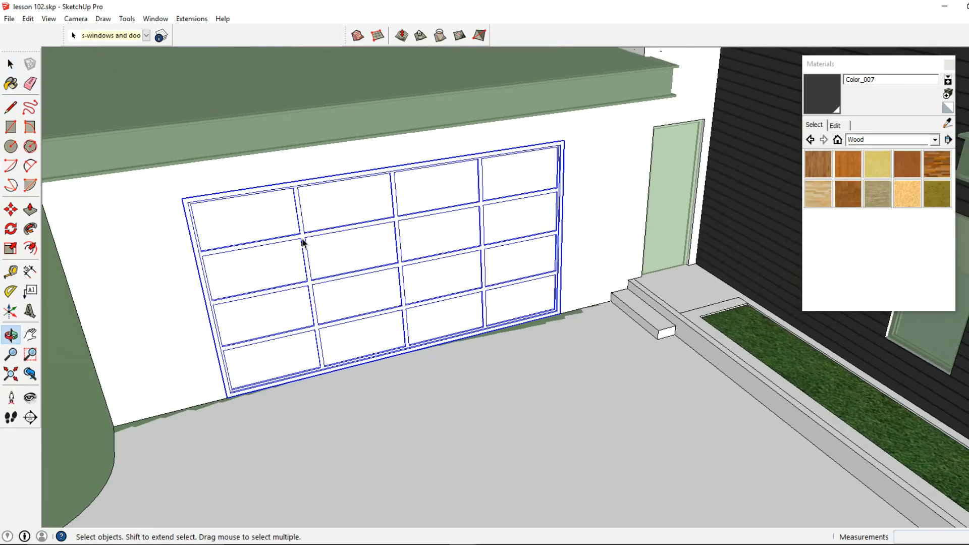
{"action": "triple_click", "coordinate": [247, 214]}
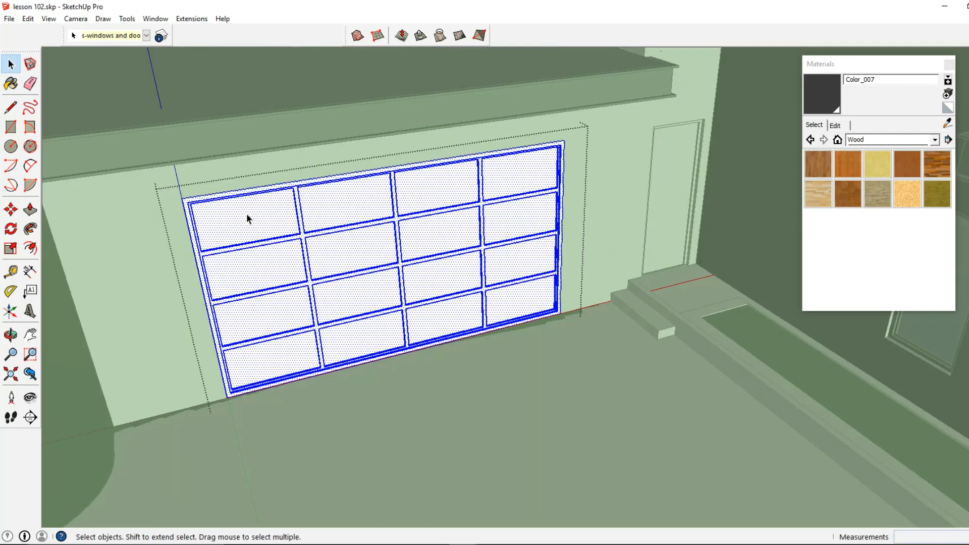
{"action": "left_click", "coordinate": [229, 216]}
{"action": "scroll", "coordinate": [248, 224], "scroll_direction": "up", "scroll_amount": 2}
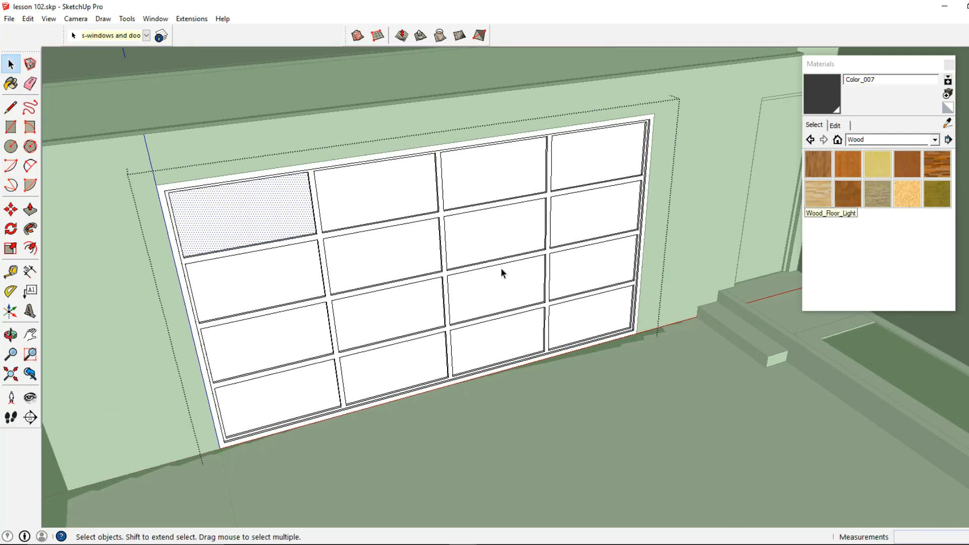
{"action": "key", "text": "Escape"}
Reopen the courtyard garage door group, select one pane and choose Translucent_Glass_Green_Dark from the Translucent materials.
{"action": "scroll", "coordinate": [510, 273], "scroll_direction": "down", "scroll_amount": 2}
{"action": "middle_click_drag", "start_coordinate": [464, 269], "coordinate": [383, 292]}
{"action": "left_click", "coordinate": [382, 292]}
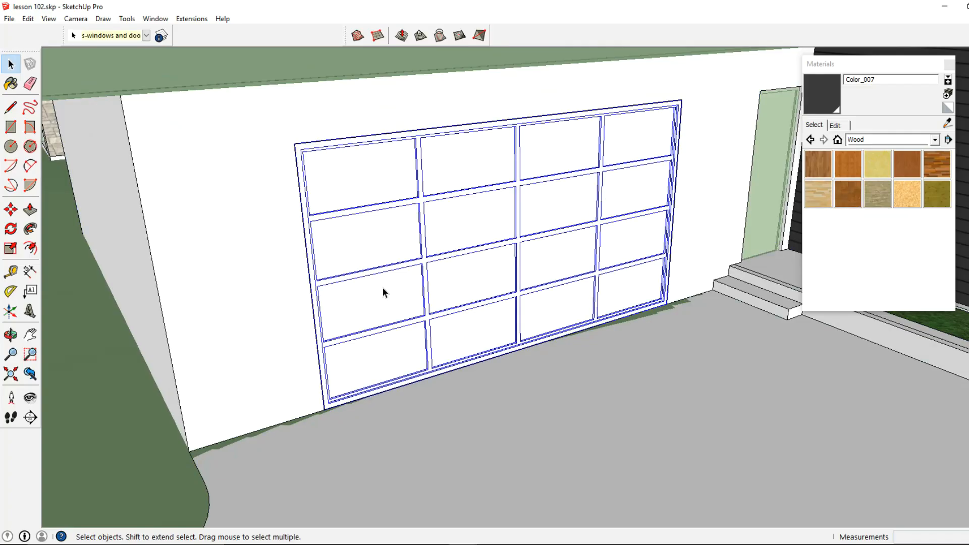
{"action": "double_click", "coordinate": [383, 286]}
{"action": "left_click", "coordinate": [383, 287]}
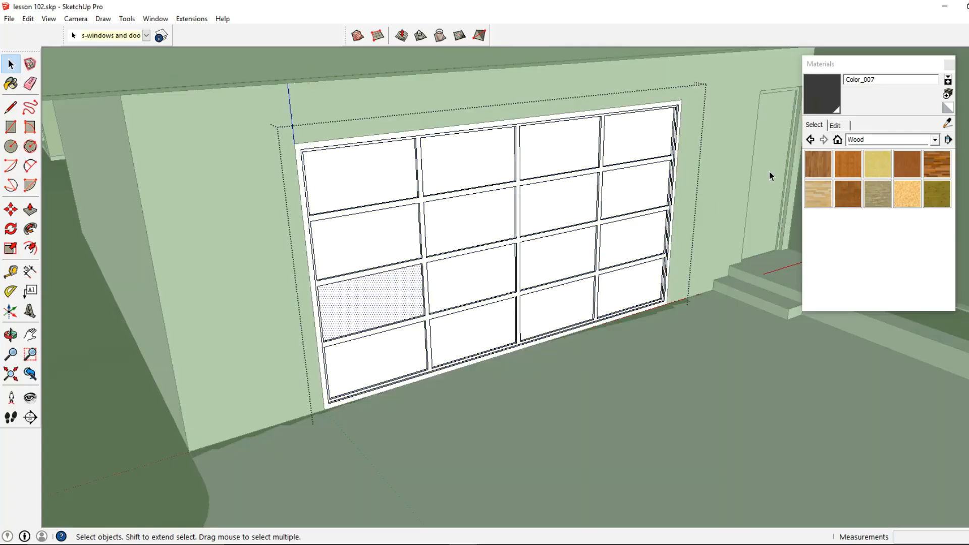
{"action": "left_click", "coordinate": [879, 140]}
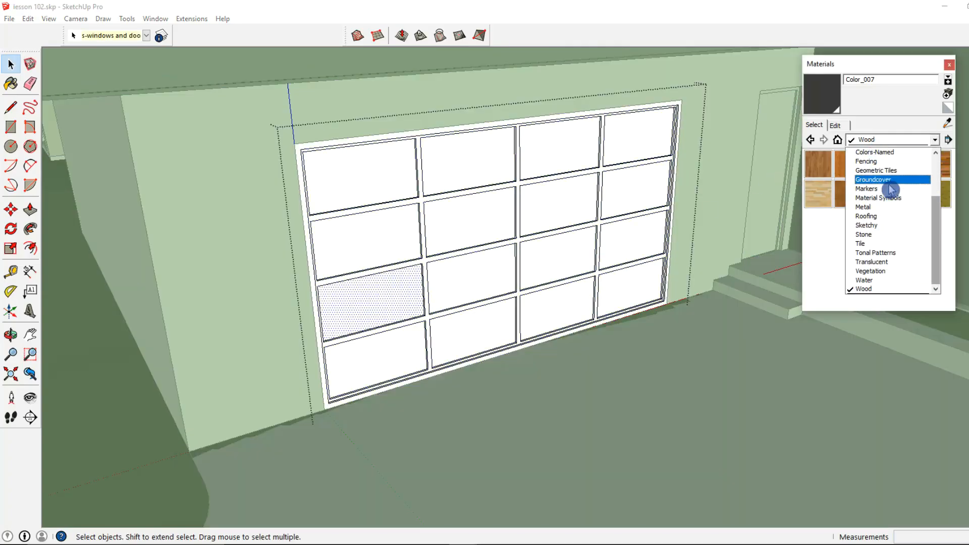
{"action": "left_click", "coordinate": [882, 262]}
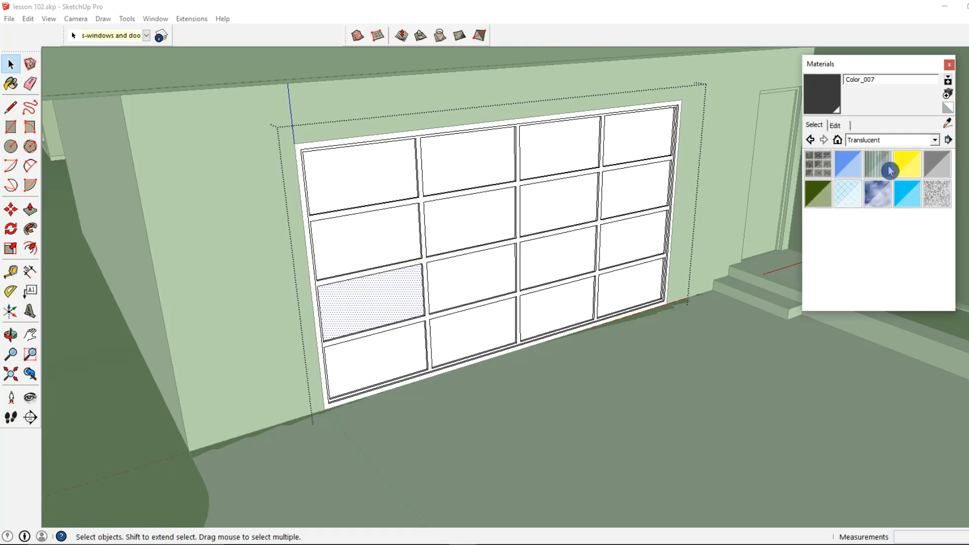
{"action": "left_click", "coordinate": [824, 194]}
Paint all sixteen panes of the courtyard garage door with Translucent_Glass_Green_Dark.
{"action": "middle_click_drag", "start_coordinate": [404, 212], "coordinate": [392, 252]}
{"action": "left_click", "coordinate": [391, 287]}
{"action": "left_click", "coordinate": [383, 221]}
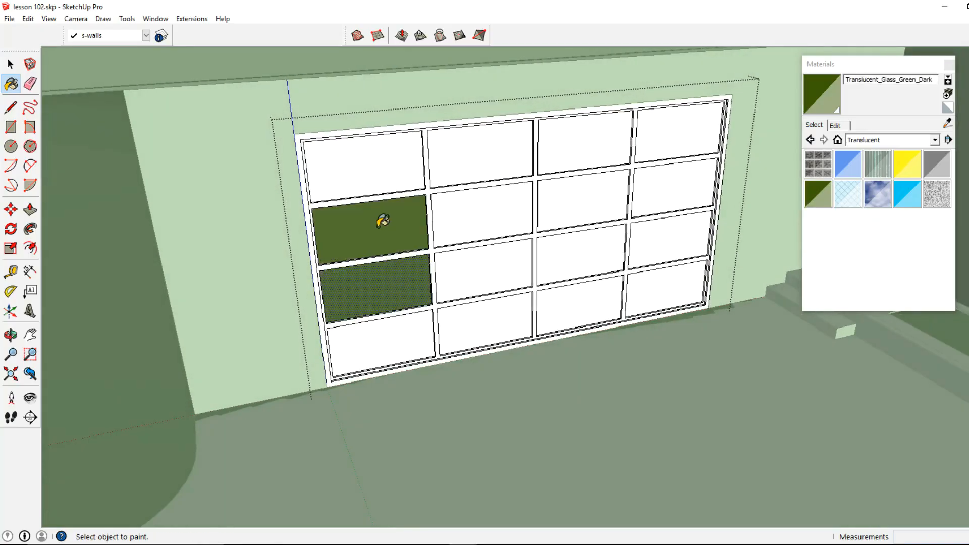
{"action": "left_click", "coordinate": [371, 182]}
{"action": "left_click", "coordinate": [475, 167]}
{"action": "left_click", "coordinate": [480, 202]}
{"action": "left_click", "coordinate": [489, 261]}
{"action": "left_click", "coordinate": [404, 324]}
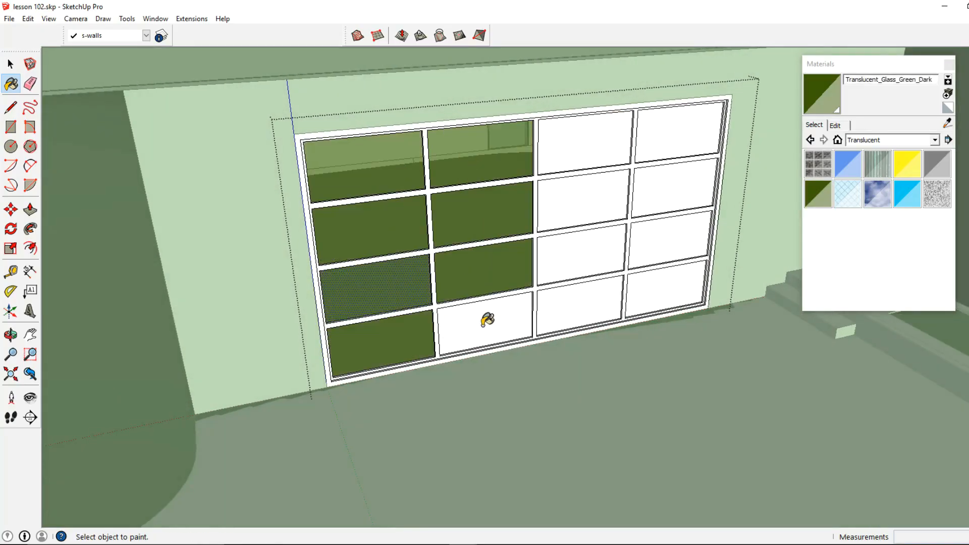
{"action": "left_click", "coordinate": [487, 319]}
{"action": "left_click", "coordinate": [562, 301]}
{"action": "left_click", "coordinate": [561, 244]}
{"action": "left_click", "coordinate": [657, 233]}
{"action": "left_click", "coordinate": [672, 278]}
{"action": "left_click", "coordinate": [654, 196]}
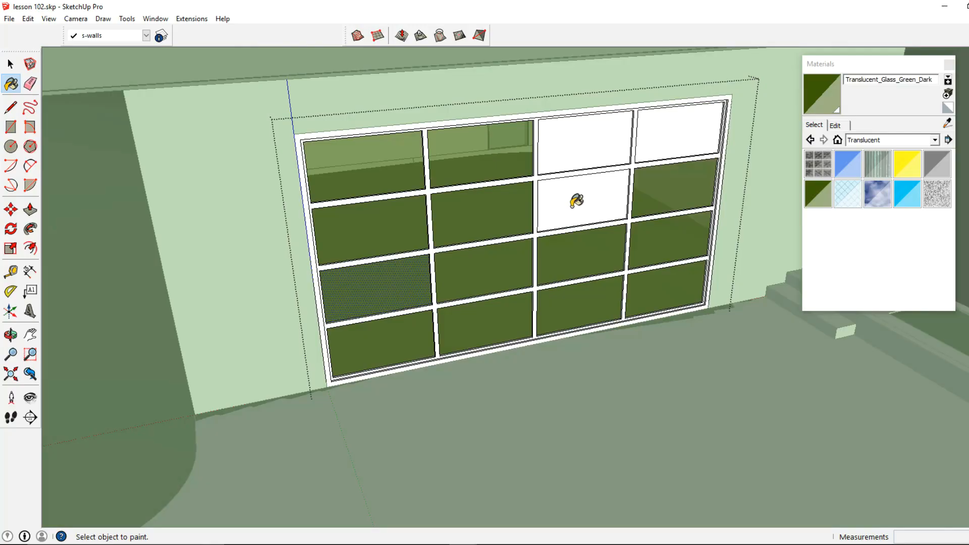
{"action": "left_click", "coordinate": [577, 200]}
{"action": "left_click", "coordinate": [588, 143]}
{"action": "left_click", "coordinate": [666, 145]}
{"action": "middle_click_drag", "start_coordinate": [666, 145], "coordinate": [598, 168]}
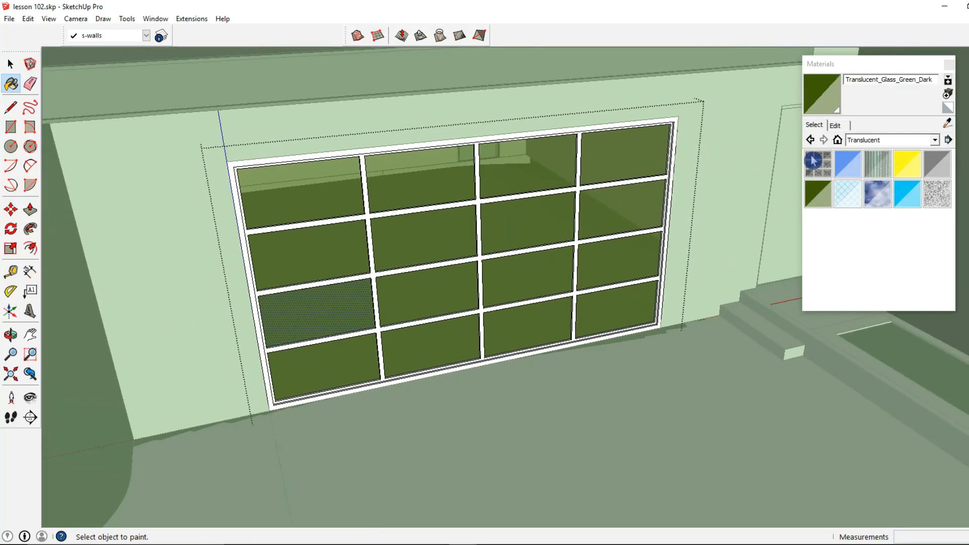
Edit Translucent_Glass_Green_Dark to hue 68, saturation 8, lightness 74 and opacity 94.
{"action": "left_click", "coordinate": [835, 125]}
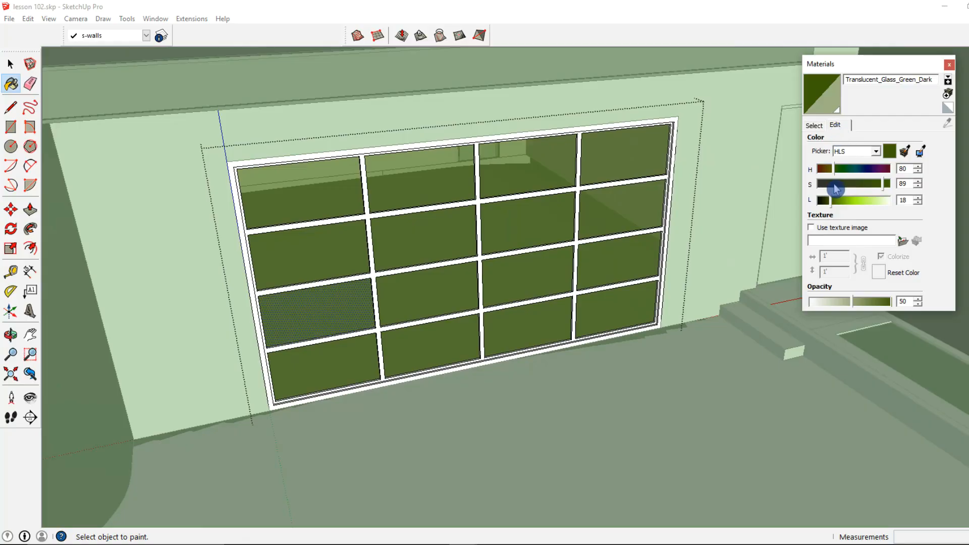
{"action": "left_click_drag", "start_coordinate": [837, 202], "coordinate": [873, 205]}
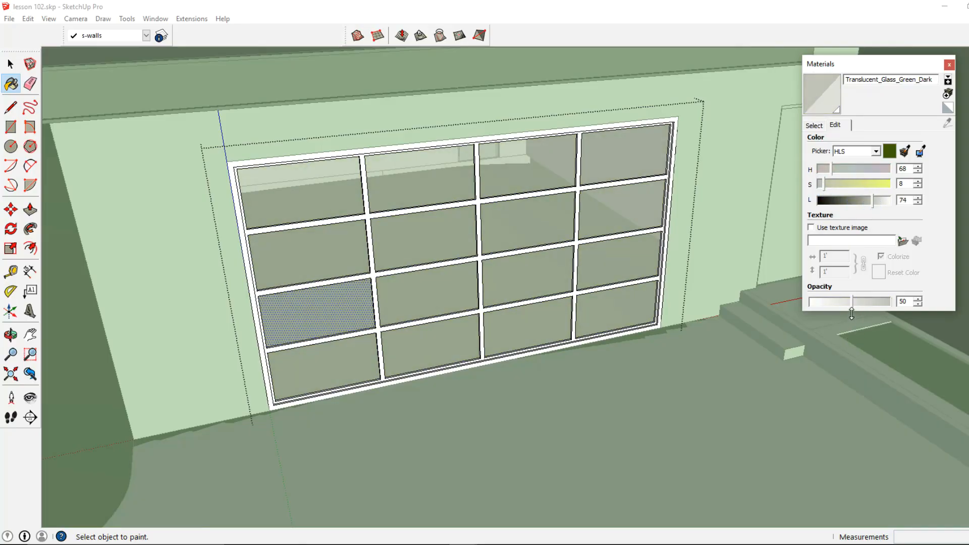
{"action": "left_click_drag", "start_coordinate": [853, 309], "coordinate": [874, 305]}
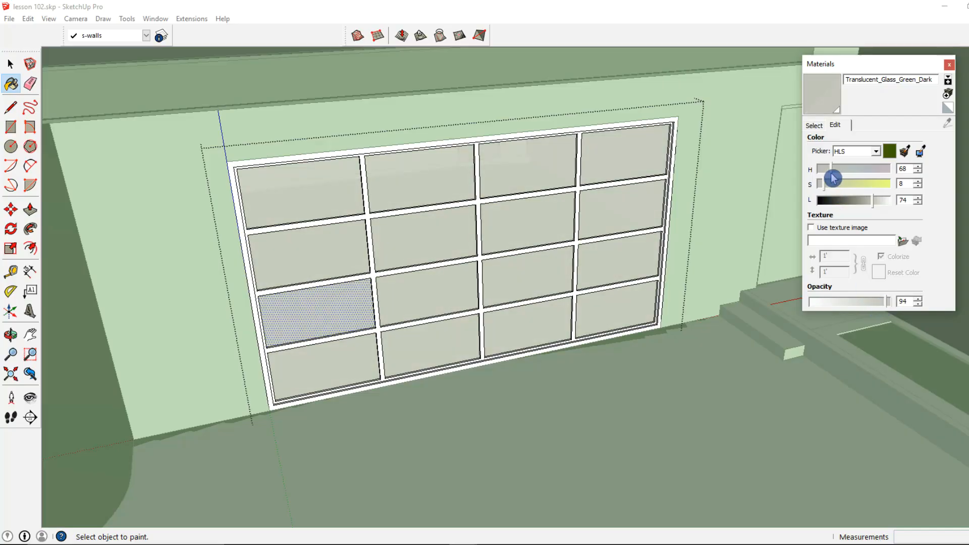
{"action": "key", "text": "space"}
Warm and lighten the garage door glass material with hue 51, saturation 13 and lightness about 81.
{"action": "mouse_move", "coordinate": [435, 311]}
{"action": "middle_mouse_down"}
{"action": "mouse_move", "coordinate": [590, 192]}
{"action": "mouse_move", "coordinate": [604, 220]}
{"action": "mouse_move", "coordinate": [631, 214]}
{"action": "middle_mouse_up"}
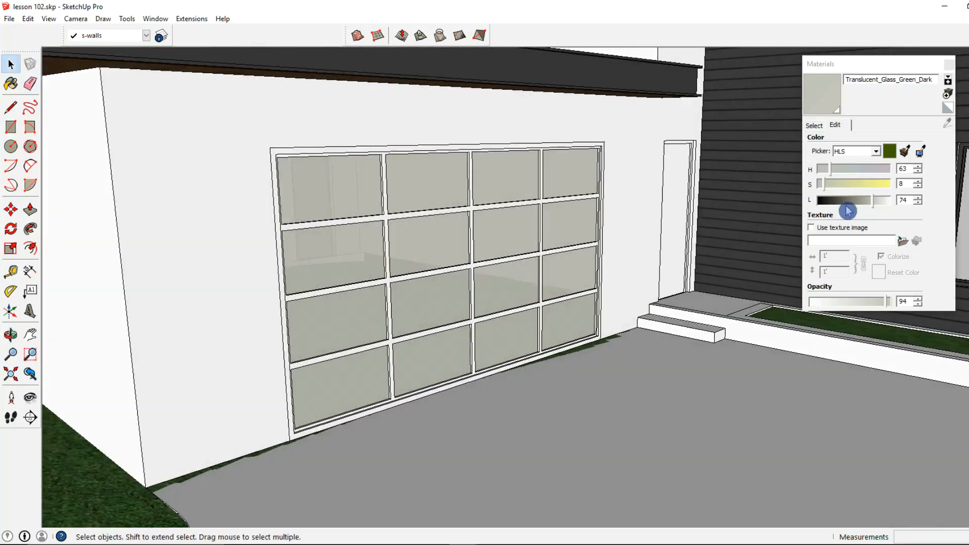
{"action": "left_click", "coordinate": [828, 172]}
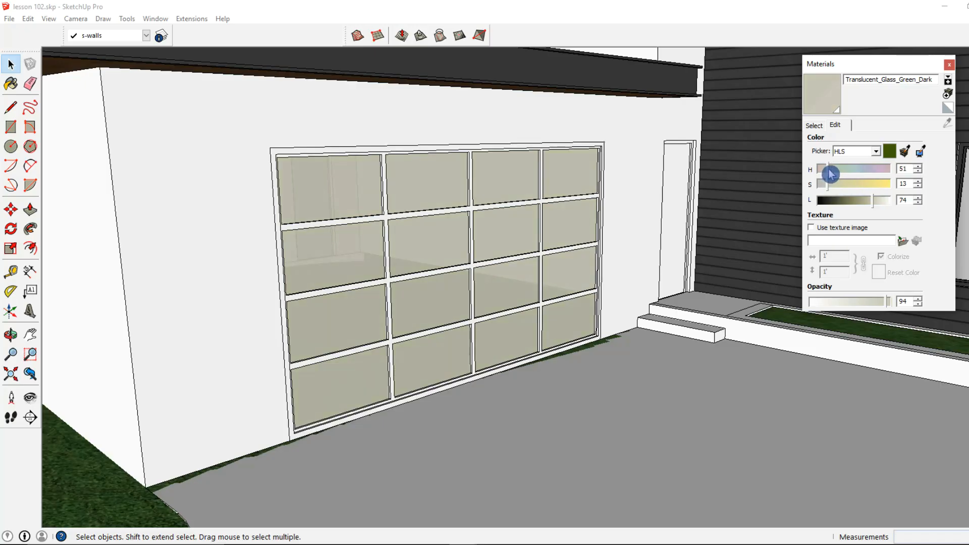
{"action": "left_click_drag", "start_coordinate": [864, 205], "coordinate": [879, 206]}
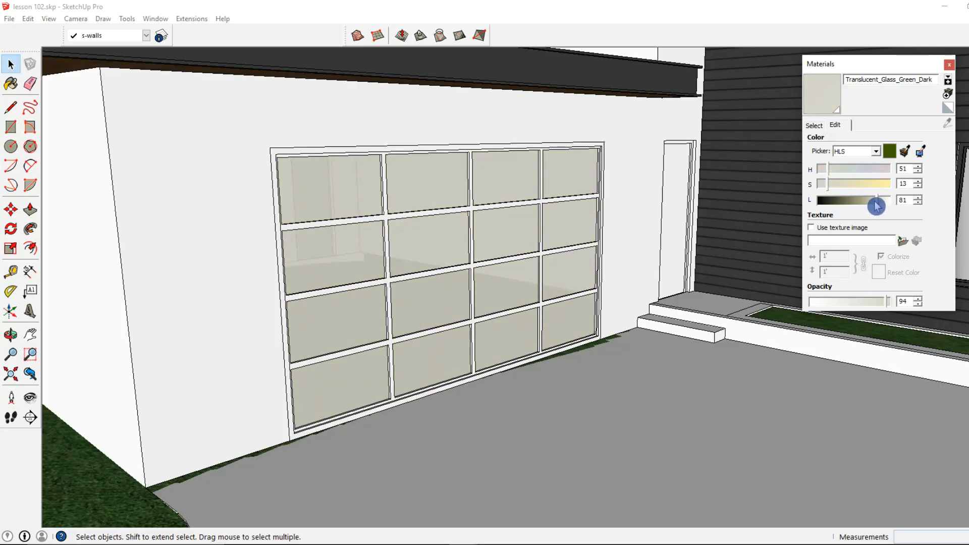
{"action": "left_click", "coordinate": [813, 126]}
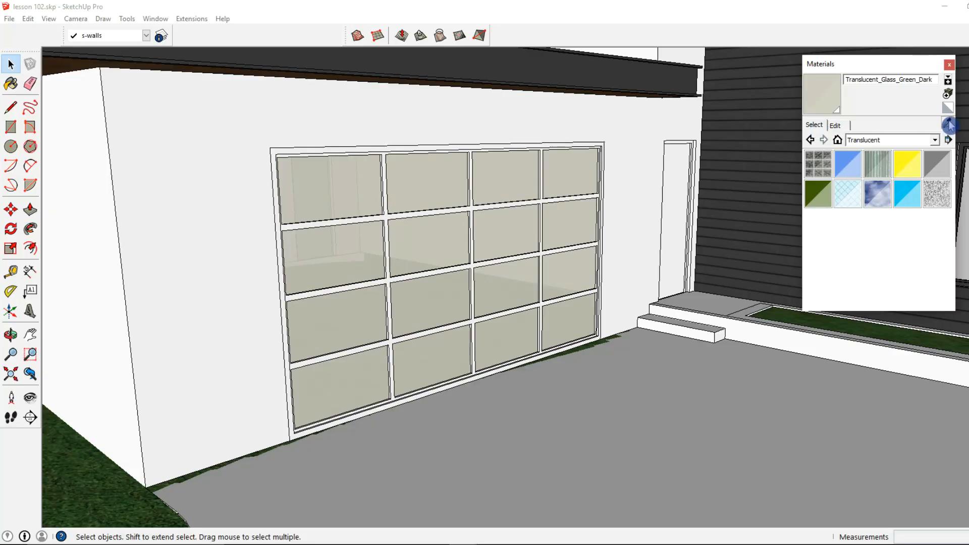
Sample Color_007 from the dark roof fascia and paint the courtyard garage door's frame with it.
{"action": "left_click", "coordinate": [948, 125]}
{"action": "left_click", "coordinate": [572, 77]}
{"action": "left_click", "coordinate": [500, 202]}
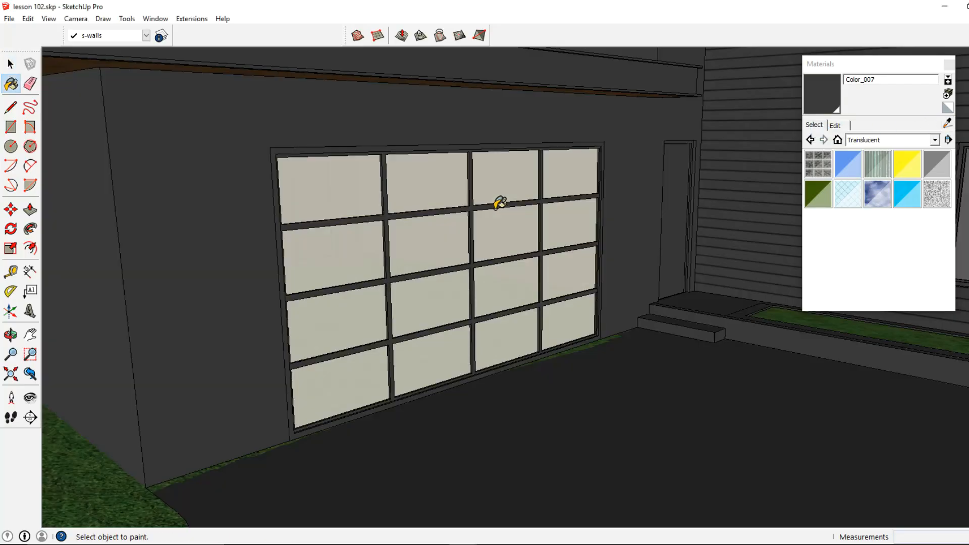
{"action": "key", "text": "ctrl+z"}
{"action": "left_click", "coordinate": [11, 64]}
{"action": "left_click", "coordinate": [389, 248]}
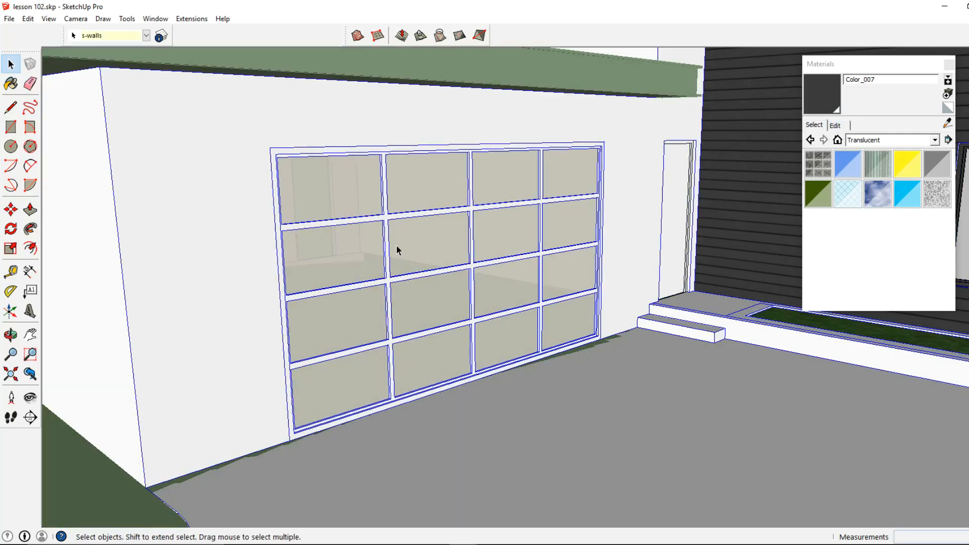
{"action": "double_click", "coordinate": [398, 242]}
{"action": "left_click", "coordinate": [398, 244]}
{"action": "left_click", "coordinate": [826, 101]}
{"action": "left_click", "coordinate": [477, 258]}
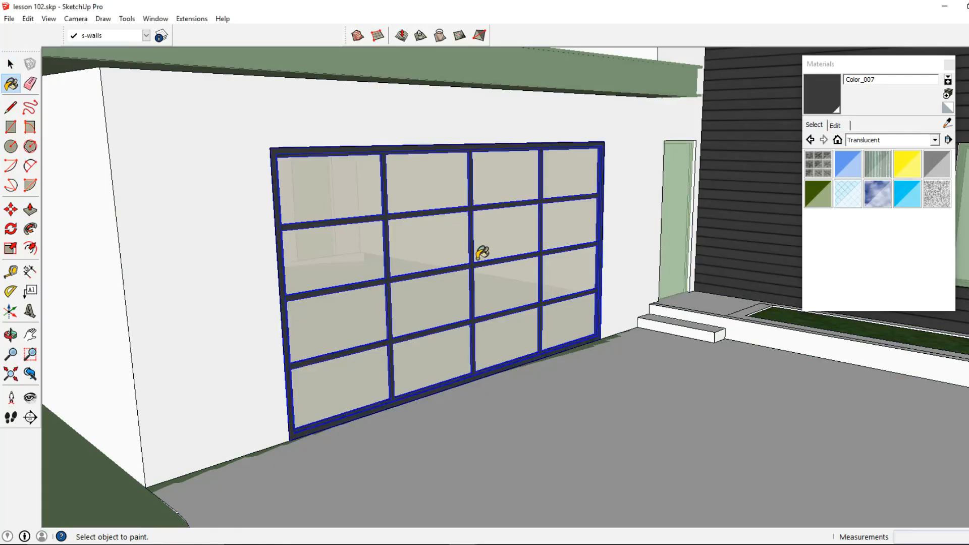
Open the group of the narrow door beside the garage door and select its panel face.
{"action": "key", "text": "space"}
{"action": "scroll", "coordinate": [291, 198], "scroll_direction": "down", "scroll_amount": 6}
{"action": "mouse_move", "coordinate": [546, 283]}
{"action": "middle_mouse_down"}
{"action": "mouse_move", "coordinate": [415, 314]}
{"action": "mouse_move", "coordinate": [439, 277]}
{"action": "mouse_move", "coordinate": [376, 275]}
{"action": "mouse_move", "coordinate": [510, 284]}
{"action": "mouse_move", "coordinate": [389, 280]}
{"action": "mouse_move", "coordinate": [285, 254]}
{"action": "mouse_move", "coordinate": [335, 258]}
{"action": "mouse_move", "coordinate": [480, 315]}
{"action": "middle_mouse_up"}
{"action": "scroll", "coordinate": [426, 299], "scroll_direction": "down", "scroll_amount": 5}
{"action": "scroll", "coordinate": [337, 291], "scroll_direction": "up", "scroll_amount": 4}
{"action": "scroll", "coordinate": [420, 288], "scroll_direction": "up", "scroll_amount": 5}
{"action": "left_click", "coordinate": [458, 278]}
{"action": "scroll", "coordinate": [460, 200], "scroll_direction": "up", "scroll_amount": 3}
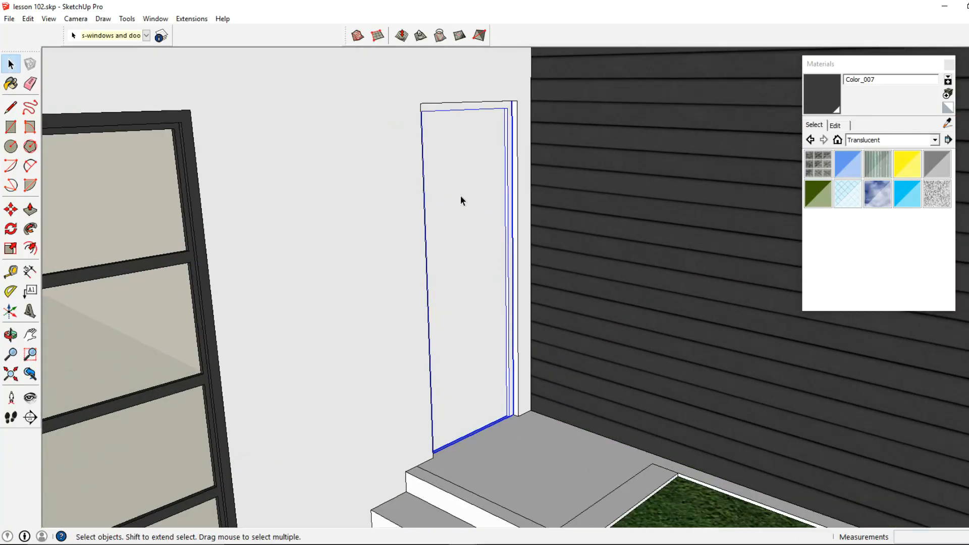
{"action": "double_click", "coordinate": [460, 200]}
{"action": "left_click", "coordinate": [461, 200]}
Sample Wood_Cherry_Original from the model, paint the selected door panel with it and close the door group.
{"action": "left_click", "coordinate": [948, 126]}
{"action": "mouse_move", "coordinate": [485, 248]}
{"action": "middle_mouse_down"}
{"action": "mouse_move", "coordinate": [498, 287]}
{"action": "mouse_move", "coordinate": [455, 297]}
{"action": "mouse_move", "coordinate": [259, 183]}
{"action": "mouse_move", "coordinate": [339, 339]}
{"action": "middle_mouse_up"}
{"action": "scroll", "coordinate": [503, 261], "scroll_direction": "down", "scroll_amount": 6}
{"action": "scroll", "coordinate": [357, 230], "scroll_direction": "up", "scroll_amount": 4}
{"action": "scroll", "coordinate": [363, 222], "scroll_direction": "up", "scroll_amount": 4}
{"action": "left_click", "coordinate": [350, 199]}
{"action": "scroll", "coordinate": [350, 199], "scroll_direction": "down", "scroll_amount": 3}
{"action": "scroll", "coordinate": [314, 280], "scroll_direction": "up", "scroll_amount": 3}
{"action": "left_click", "coordinate": [318, 262]}
{"action": "mouse_move", "coordinate": [276, 256]}
{"action": "middle_mouse_down", "text": "shift"}
{"action": "mouse_move", "coordinate": [294, 299]}
{"action": "mouse_move", "coordinate": [371, 309]}
{"action": "middle_mouse_up", "text": "shift"}
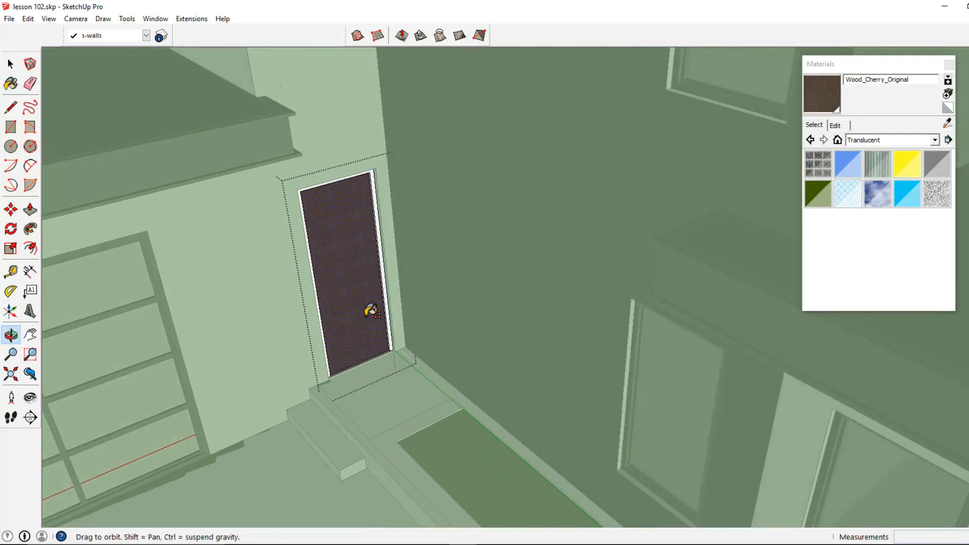
{"action": "left_click", "coordinate": [14, 66]}
{"action": "left_click", "coordinate": [409, 235]}
Open the door group under the covered rear patio, paint its panel with Wood_Cherry_Original and close the group.
{"action": "scroll", "coordinate": [407, 235], "scroll_direction": "down", "scroll_amount": 2}
{"action": "middle_click_drag", "start_coordinate": [334, 237], "coordinate": [590, 294], "text": "shift"}
{"action": "scroll", "coordinate": [590, 295], "scroll_direction": "down", "scroll_amount": 2}
{"action": "middle_click_drag", "start_coordinate": [565, 414], "coordinate": [558, 274], "text": "shift"}
{"action": "scroll", "coordinate": [510, 306], "scroll_direction": "up", "scroll_amount": 2}
{"action": "left_click", "coordinate": [508, 305]}
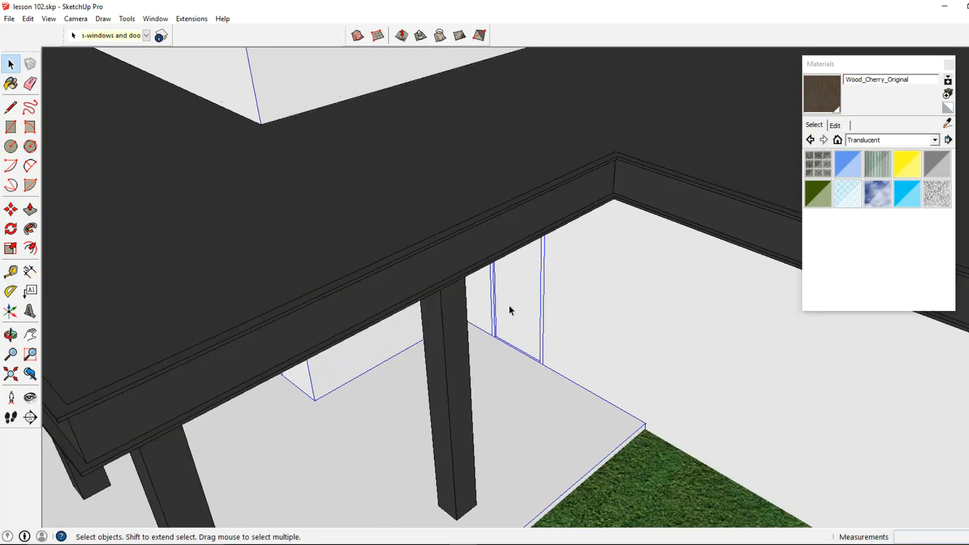
{"action": "double_click", "coordinate": [509, 305]}
{"action": "left_click", "coordinate": [510, 304]}
{"action": "key", "text": "b"}
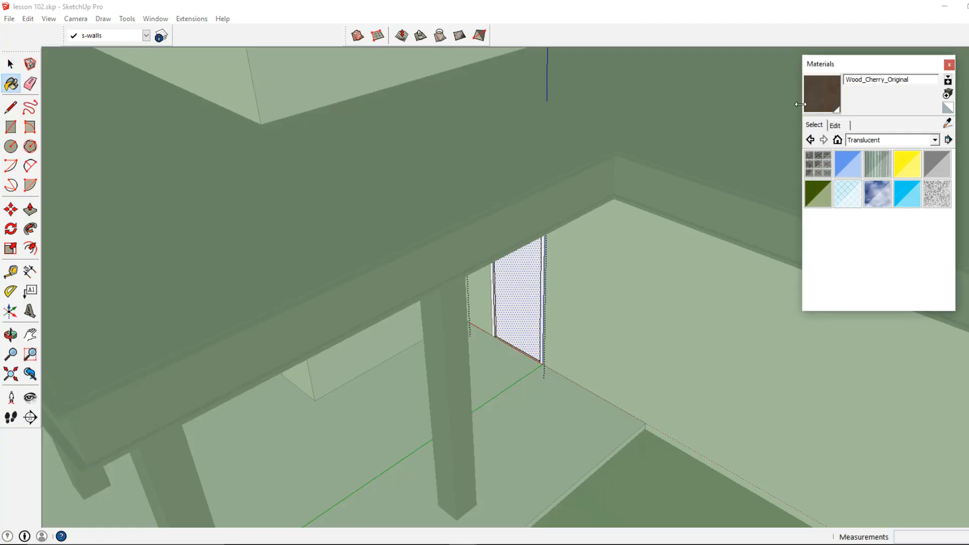
{"action": "left_click", "coordinate": [515, 298]}
{"action": "scroll", "coordinate": [528, 270], "scroll_direction": "down", "scroll_amount": 2}
{"action": "left_click", "coordinate": [11, 64]}
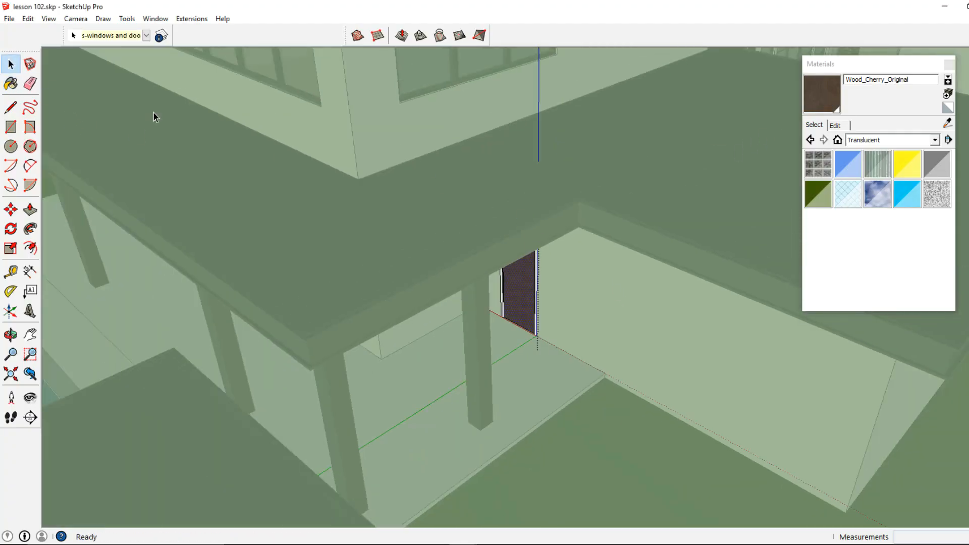
{"action": "left_click", "coordinate": [154, 117]}
Sample Color_007 from the roof and paint the frames of the patio door and the narrow door beside the garage door.
{"action": "left_click", "coordinate": [945, 126]}
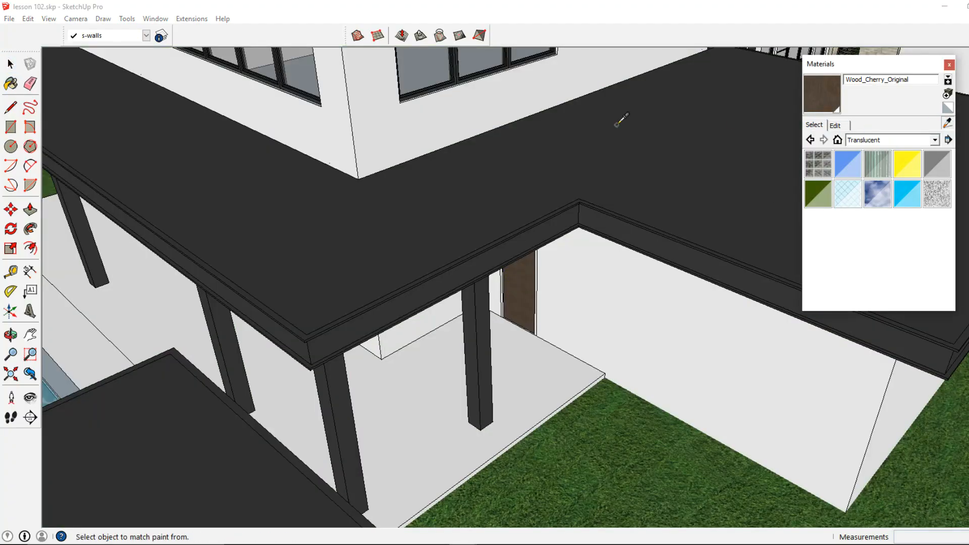
{"action": "scroll", "coordinate": [443, 100], "scroll_direction": "up", "scroll_amount": 2}
{"action": "left_click", "coordinate": [456, 81]}
{"action": "scroll", "coordinate": [585, 362], "scroll_direction": "down", "scroll_amount": 2}
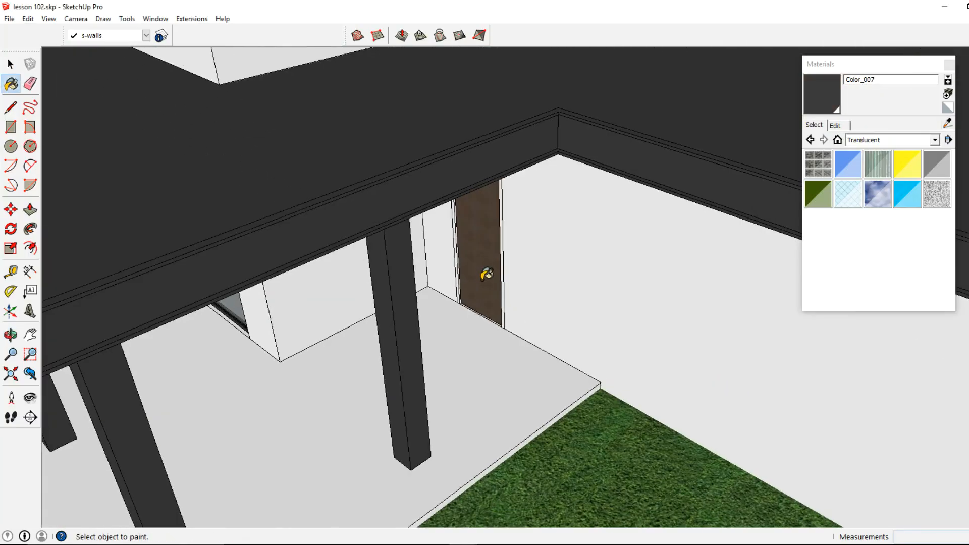
{"action": "left_click", "coordinate": [486, 276]}
{"action": "key", "text": "ctrl+z"}
{"action": "left_click", "coordinate": [11, 64]}
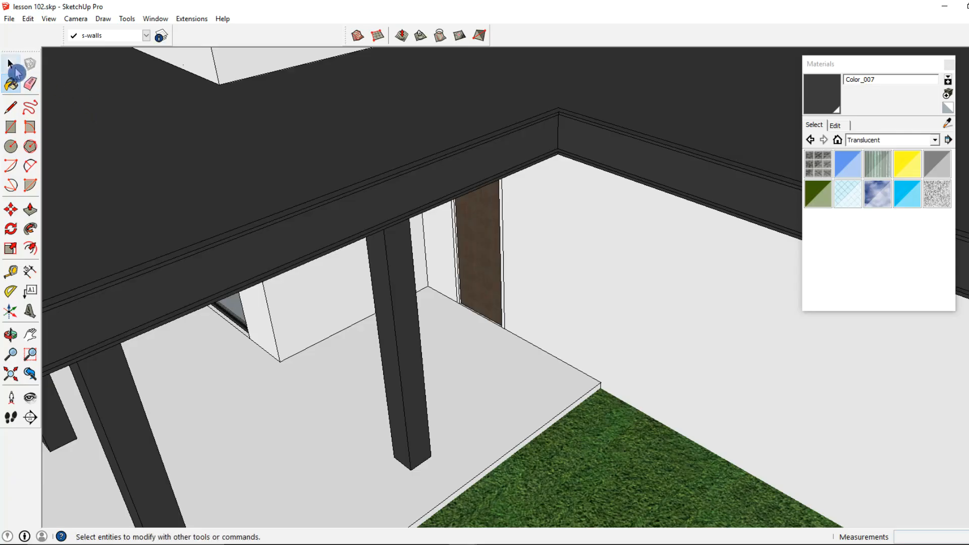
{"action": "left_click", "coordinate": [481, 262]}
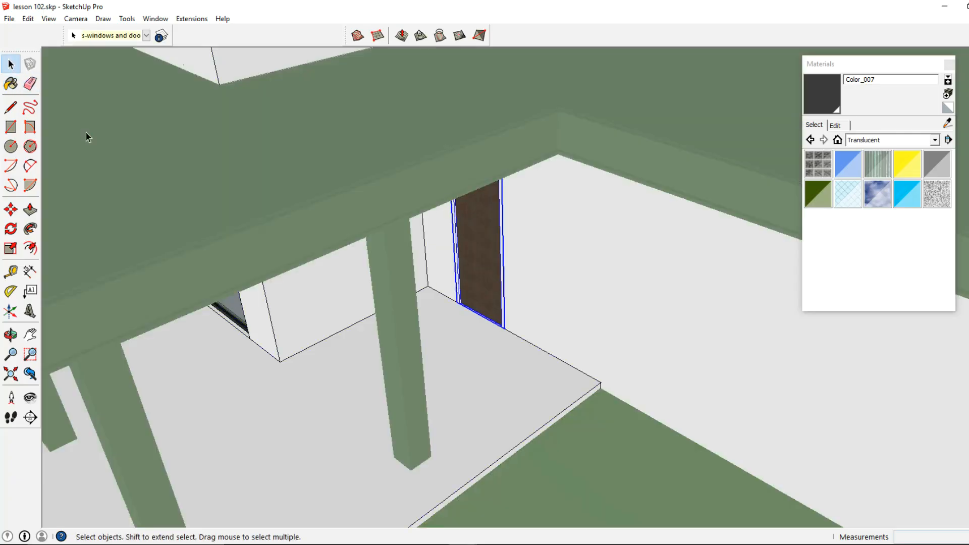
{"action": "left_click", "coordinate": [10, 84]}
{"action": "left_click", "coordinate": [469, 237]}
{"action": "scroll", "coordinate": [493, 255], "scroll_direction": "down", "scroll_amount": 3}
{"action": "mouse_move", "coordinate": [507, 257]}
{"action": "middle_mouse_down"}
{"action": "mouse_move", "coordinate": [176, 464]}
{"action": "mouse_move", "coordinate": [465, 283]}
{"action": "middle_mouse_up"}
{"action": "left_click", "coordinate": [11, 65]}
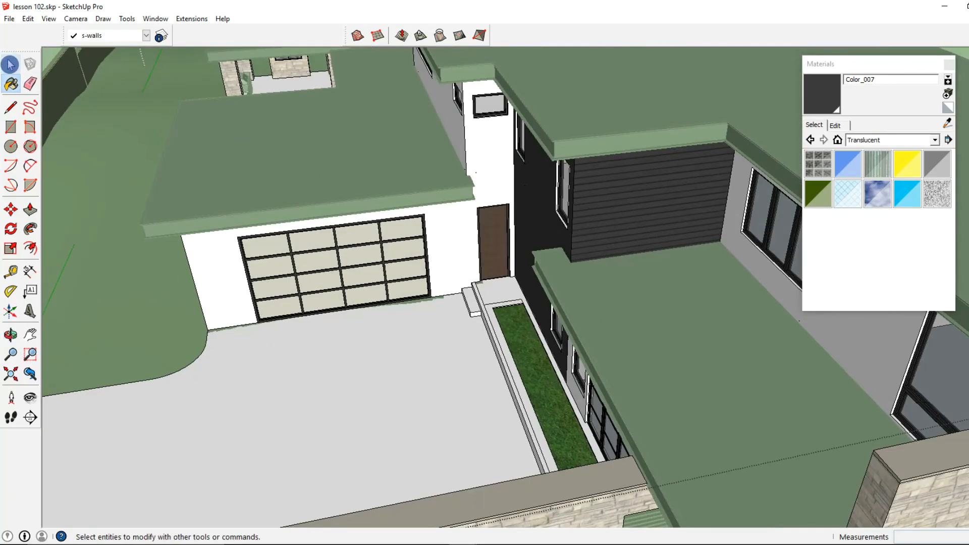
{"action": "key", "text": "Escape"}
Open the house's wall group, sample Concrete_Aggregate_Smoke from the front driveway and paint the courtyard slab with it.
{"action": "scroll", "coordinate": [395, 284], "scroll_direction": "down", "scroll_amount": 5}
{"action": "middle_click_drag", "start_coordinate": [411, 339], "coordinate": [516, 322]}
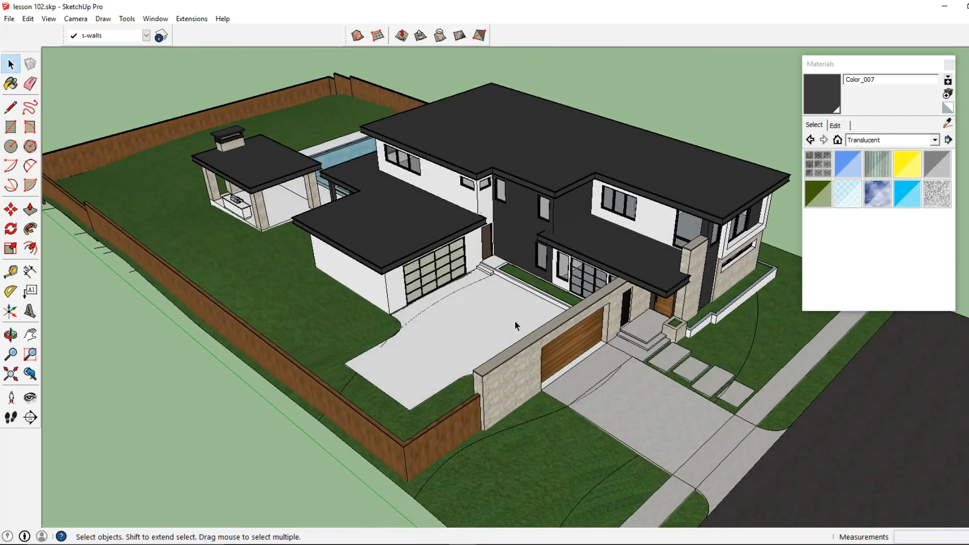
{"action": "double_click", "coordinate": [513, 323]}
{"action": "double_click", "coordinate": [502, 328]}
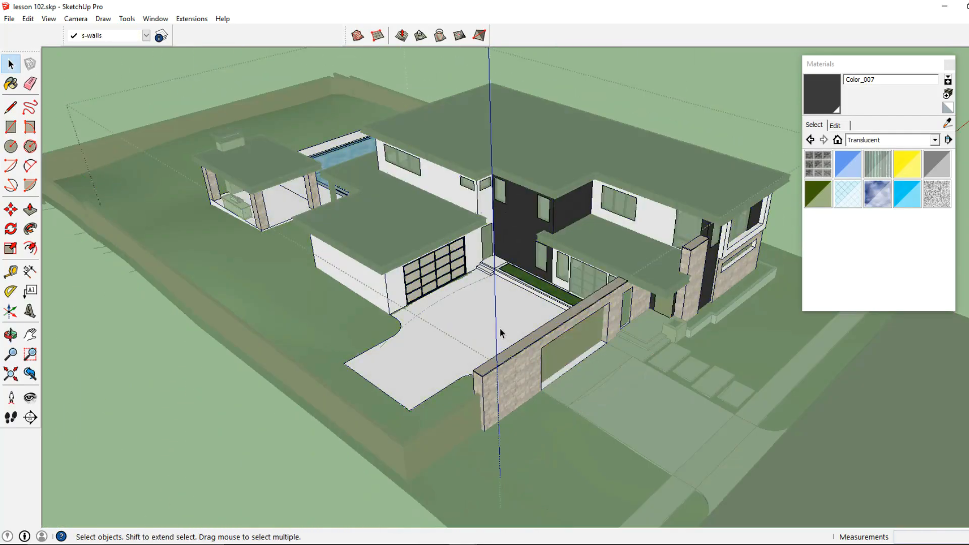
{"action": "left_click", "coordinate": [490, 323]}
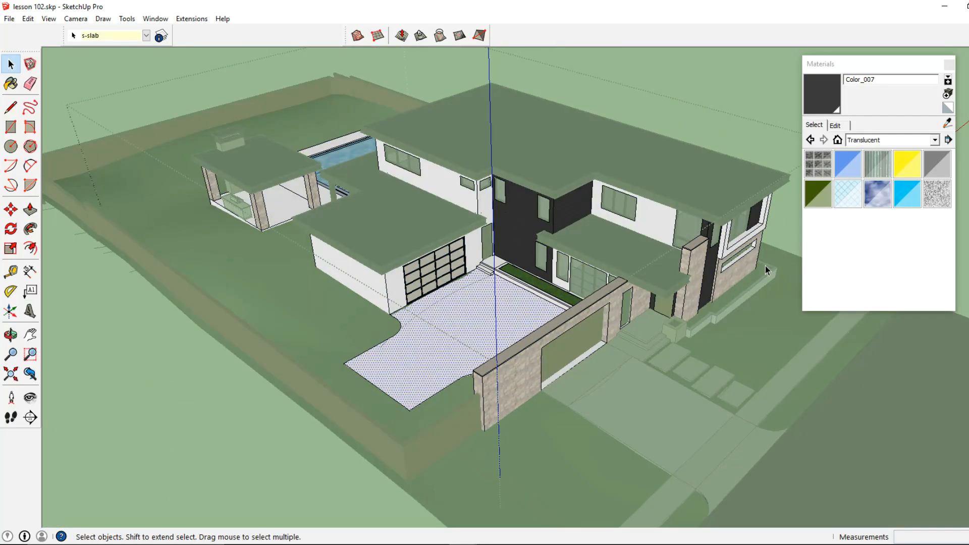
{"action": "left_click", "coordinate": [947, 123]}
{"action": "left_click", "coordinate": [578, 364]}
{"action": "left_click", "coordinate": [473, 361]}
{"action": "scroll", "coordinate": [474, 361], "scroll_direction": "up", "scroll_amount": 2}
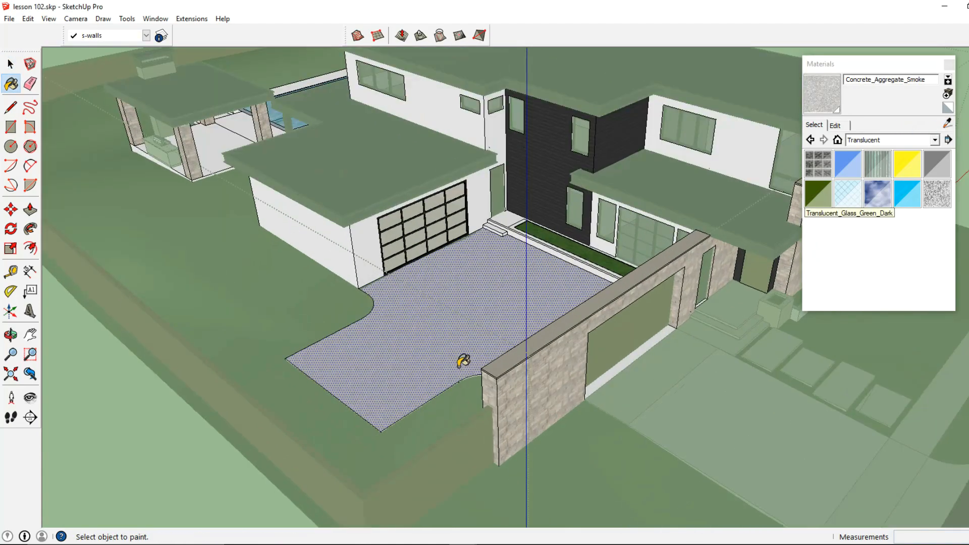
{"action": "left_click", "coordinate": [15, 65]}
{"action": "triple_click", "coordinate": [412, 321]}
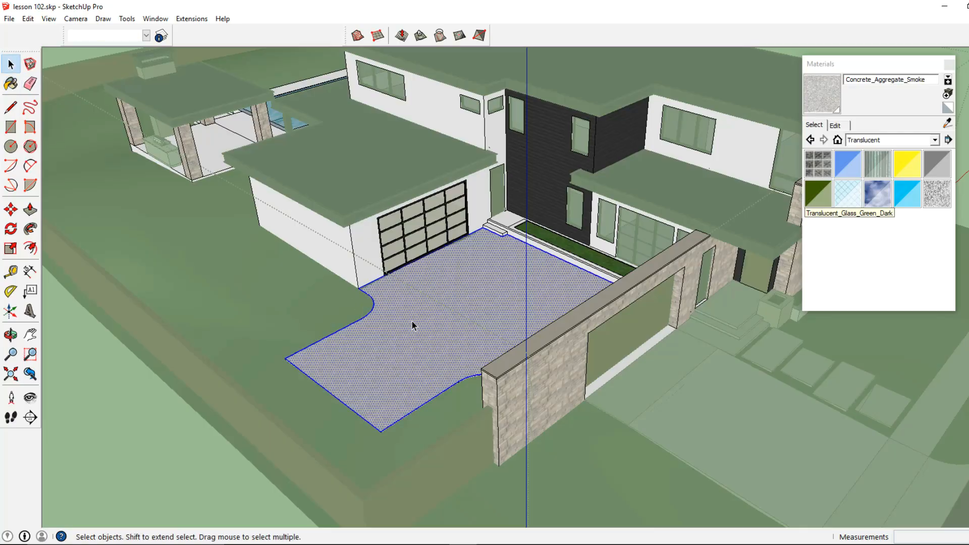
{"action": "left_click", "coordinate": [412, 320]}
{"action": "left_click_drag", "start_coordinate": [429, 296], "coordinate": [316, 420]}
{"action": "middle_click_drag", "start_coordinate": [366, 387], "coordinate": [577, 386]}
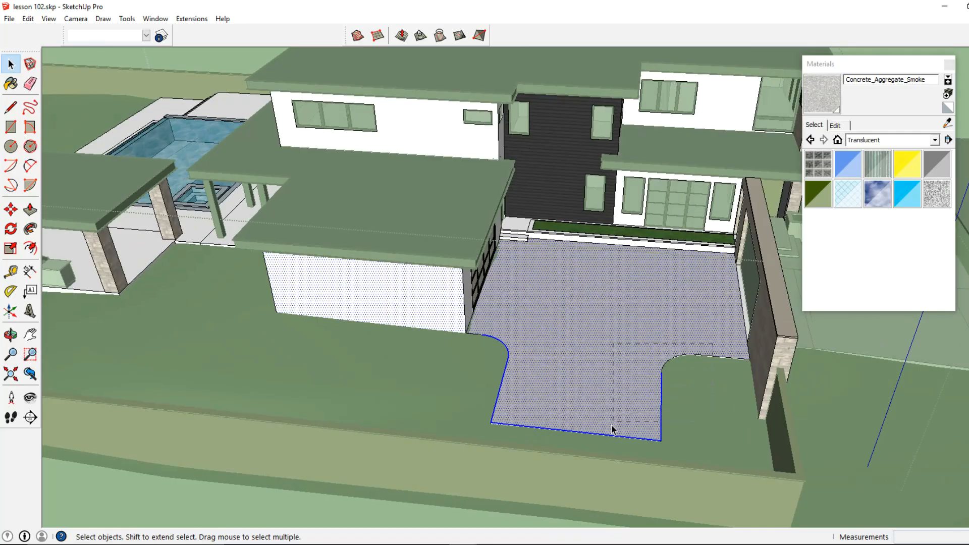
{"action": "double_click", "coordinate": [567, 431]}
{"action": "left_click", "coordinate": [821, 93]}
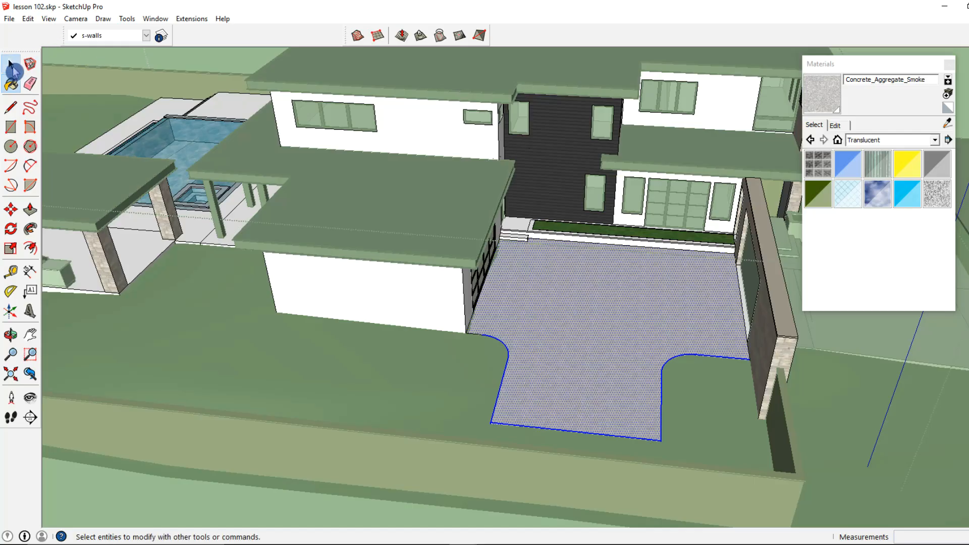
{"action": "left_click", "coordinate": [10, 64]}
{"action": "key", "text": "Escape"}
{"action": "middle_click_drag", "start_coordinate": [926, 391], "coordinate": [777, 368]}
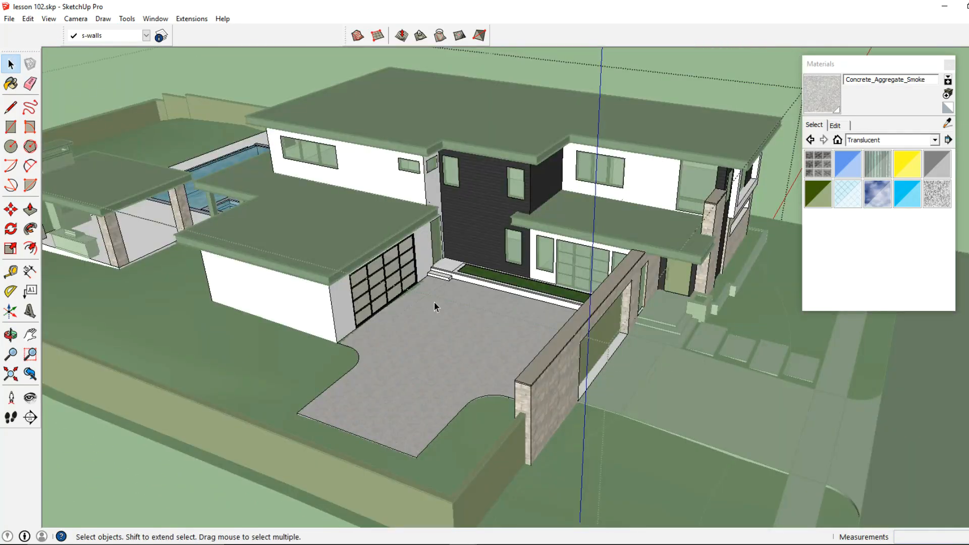
Paint the courtyard entry step, landing and low retaining wall beside the garage with Concrete_Aggregate_Smoke.
{"action": "left_click", "coordinate": [818, 99]}
{"action": "scroll", "coordinate": [452, 270], "scroll_direction": "up", "scroll_amount": 10}
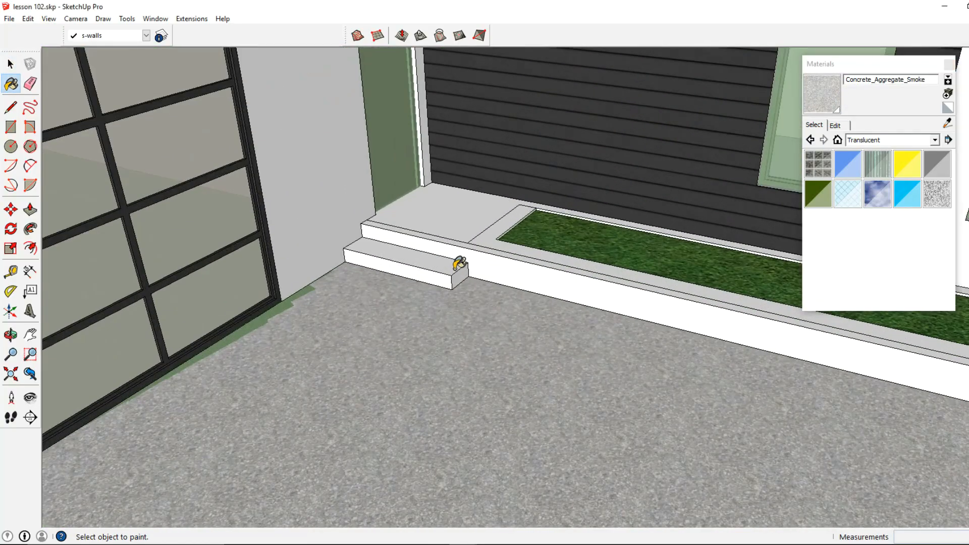
{"action": "left_click", "coordinate": [462, 275]}
{"action": "left_click", "coordinate": [475, 252]}
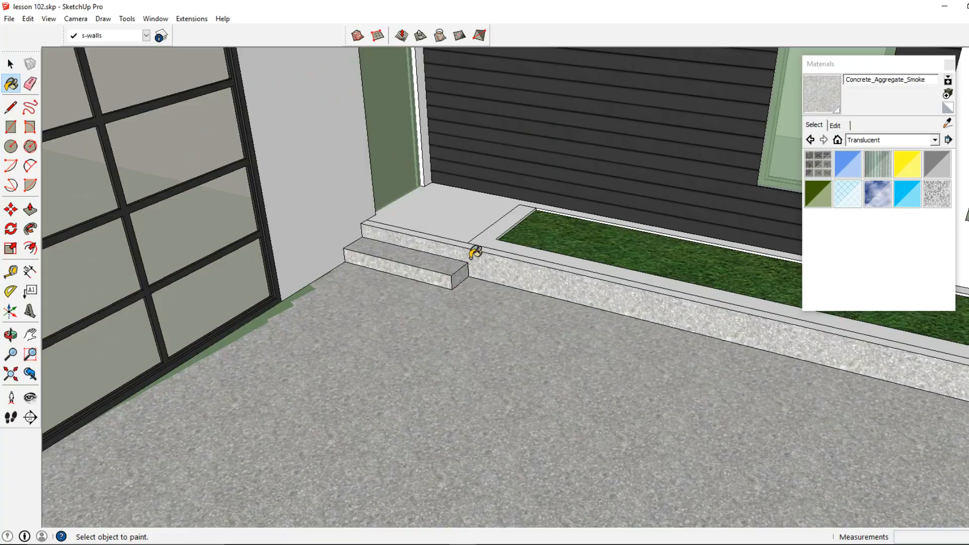
{"action": "left_click", "coordinate": [458, 242]}
{"action": "left_click", "coordinate": [475, 221]}
Paint the unpainted inner edge of the grass planter along the dark siding wall with Concrete_Aggregate_Smoke.
{"action": "scroll", "coordinate": [498, 211], "scroll_direction": "down", "scroll_amount": 6}
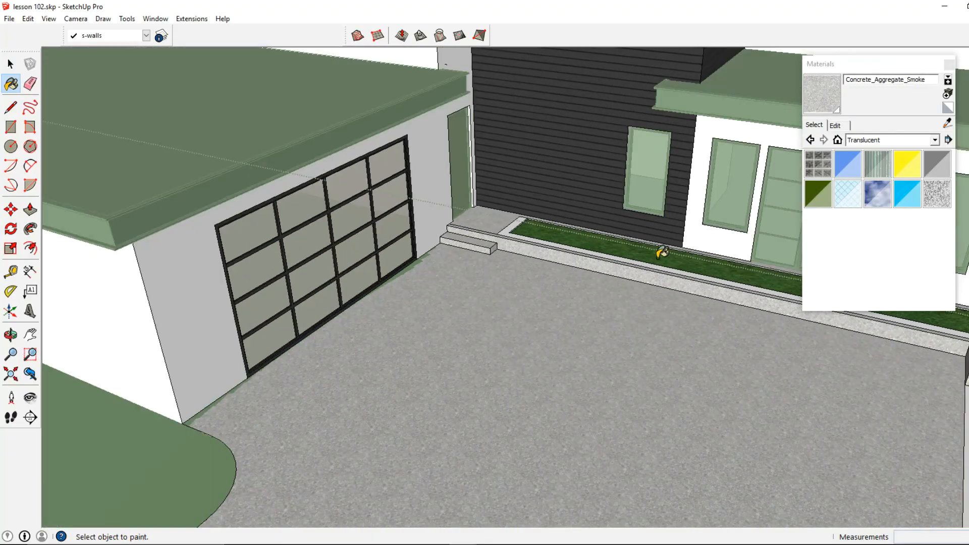
{"action": "middle_click_drag", "start_coordinate": [641, 251], "coordinate": [585, 293]}
{"action": "scroll", "coordinate": [425, 252], "scroll_direction": "up", "scroll_amount": 6}
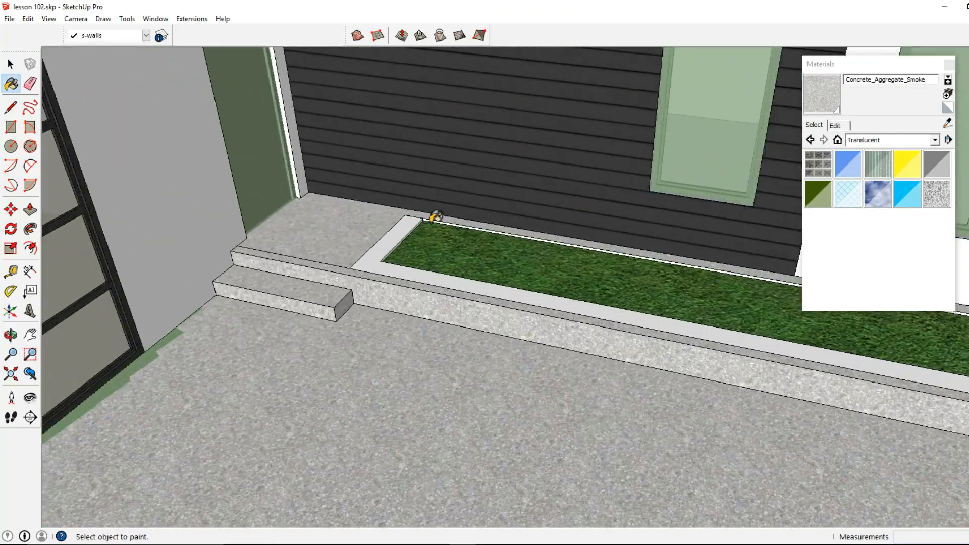
{"action": "scroll", "coordinate": [437, 217], "scroll_direction": "up", "scroll_amount": 3}
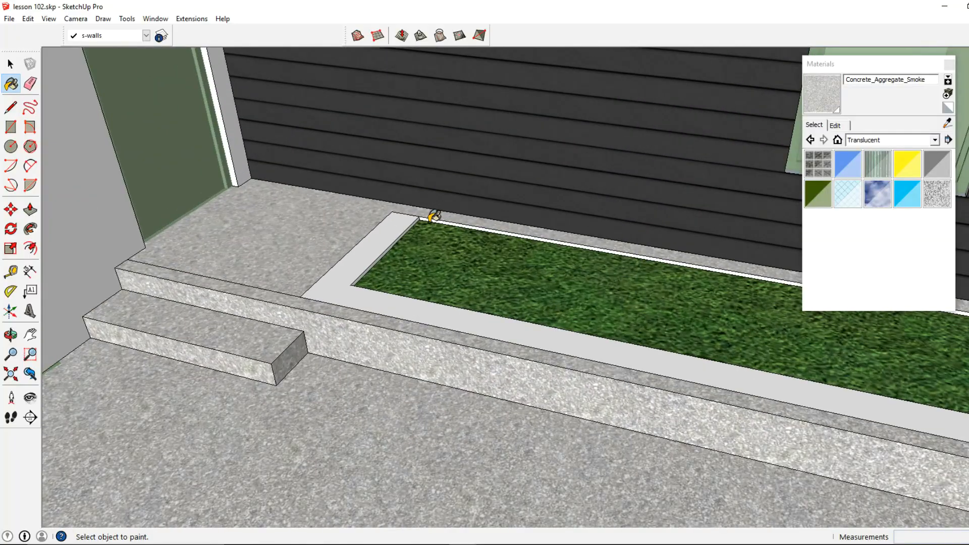
{"action": "scroll", "coordinate": [432, 217], "scroll_direction": "down", "scroll_amount": 2}
{"action": "left_click", "coordinate": [432, 218]}
{"action": "scroll", "coordinate": [426, 218], "scroll_direction": "down", "scroll_amount": 5}
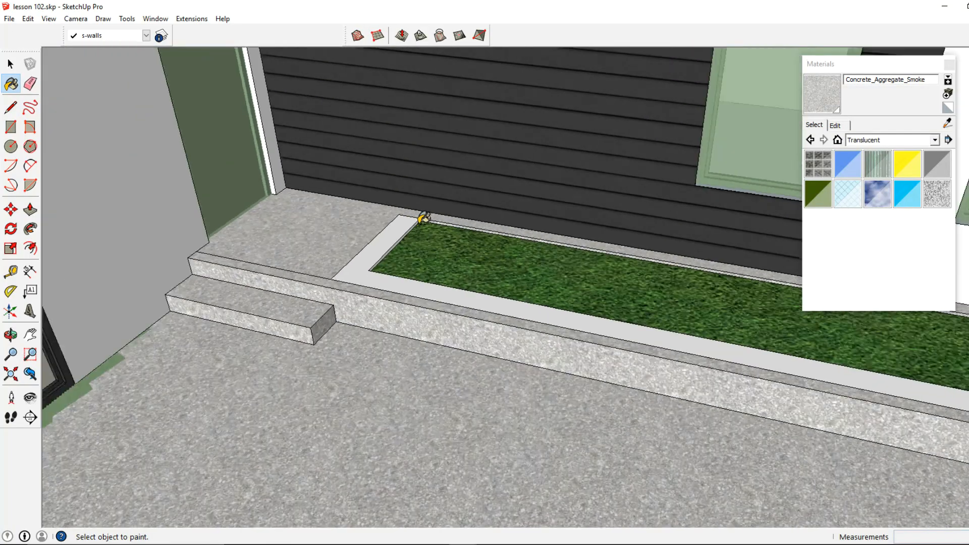
Paint the covered rear patio floor, upper pool deck and pavilion floor, including their side edges, with Concrete_Aggregate_Smoke.
{"action": "scroll", "coordinate": [420, 217], "scroll_direction": "down", "scroll_amount": 6}
{"action": "mouse_move", "coordinate": [324, 244]}
{"action": "middle_mouse_down"}
{"action": "mouse_move", "coordinate": [579, 277]}
{"action": "mouse_move", "coordinate": [470, 235]}
{"action": "middle_mouse_up"}
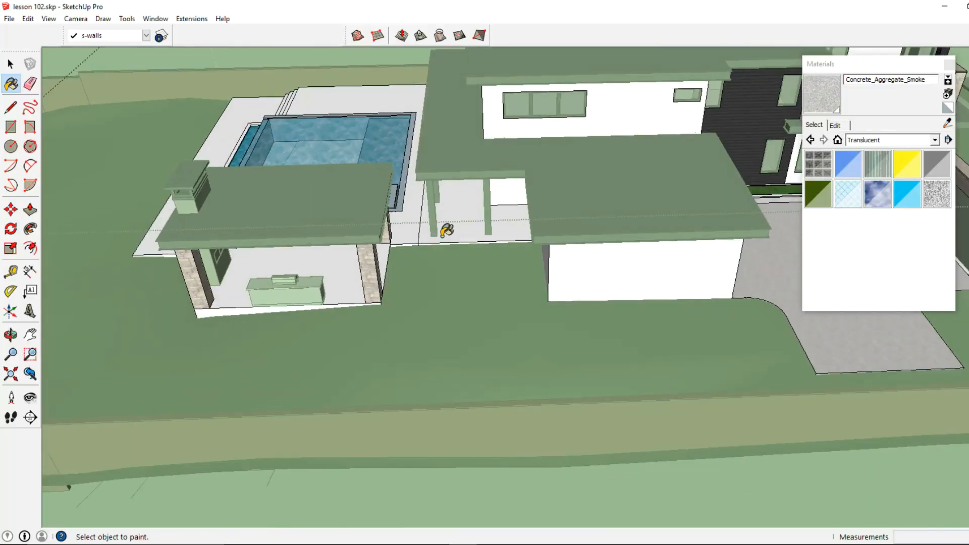
{"action": "scroll", "coordinate": [474, 226], "scroll_direction": "up", "scroll_amount": 5}
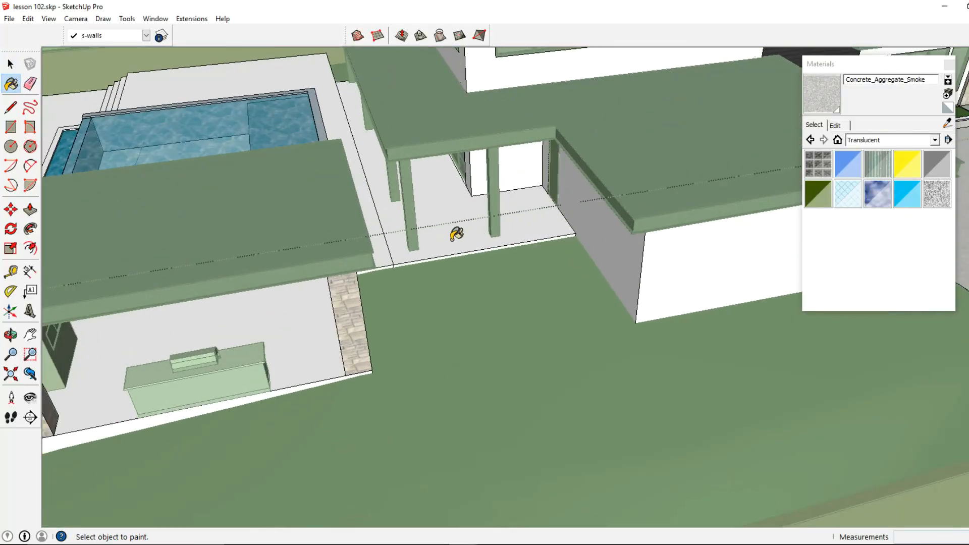
{"action": "left_click", "coordinate": [442, 248]}
{"action": "left_click", "coordinate": [418, 260]}
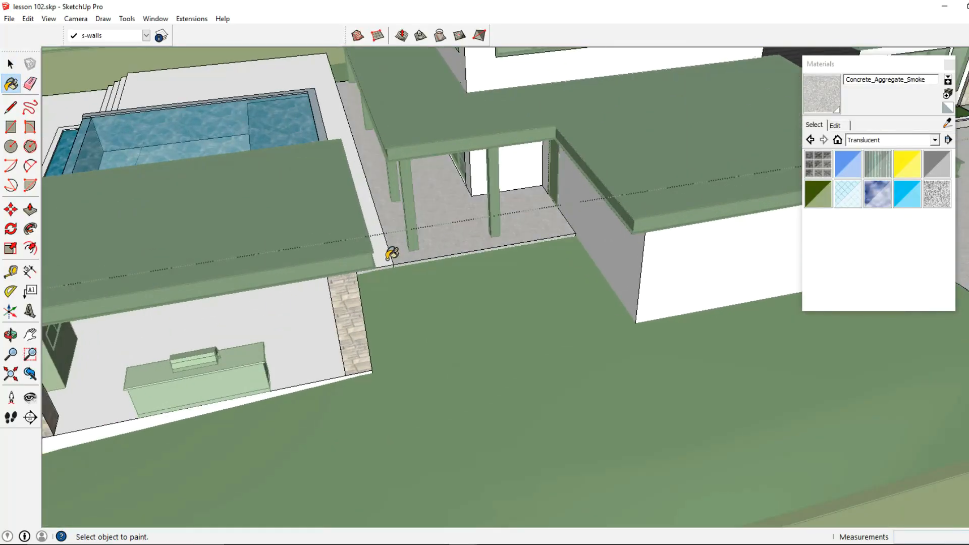
{"action": "left_click", "coordinate": [388, 259]}
{"action": "left_click", "coordinate": [316, 342]}
{"action": "left_click", "coordinate": [309, 385]}
Paint the pavilion slab's outer edge, the pool steps beside it and the lower pool deck with Concrete_Aggregate_Smoke.
{"action": "scroll", "coordinate": [322, 377], "scroll_direction": "down", "scroll_amount": 3}
{"action": "middle_click_drag", "start_coordinate": [121, 371], "coordinate": [585, 326], "text": "shift"}
{"action": "left_click", "coordinate": [521, 343]}
{"action": "left_click", "coordinate": [473, 343]}
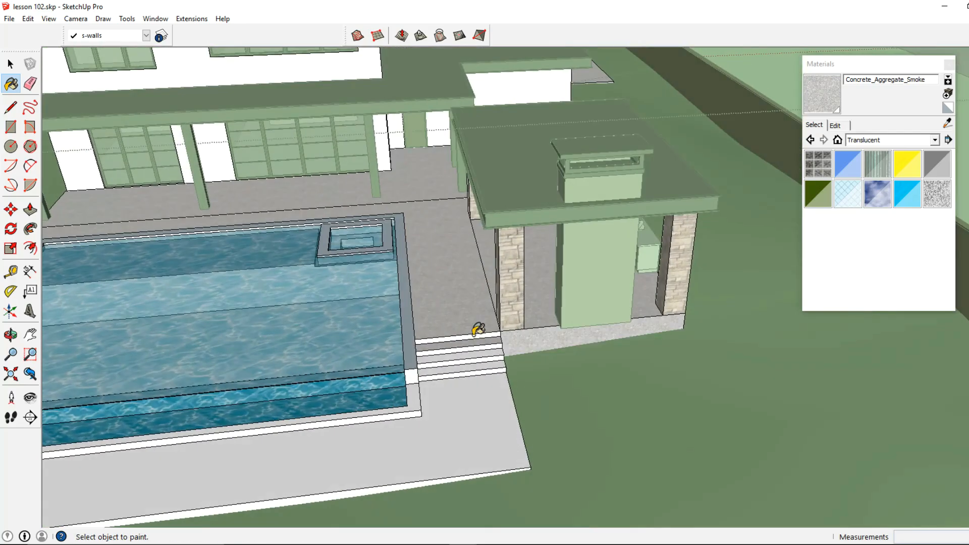
{"action": "left_click", "coordinate": [480, 345]}
{"action": "left_click", "coordinate": [485, 369]}
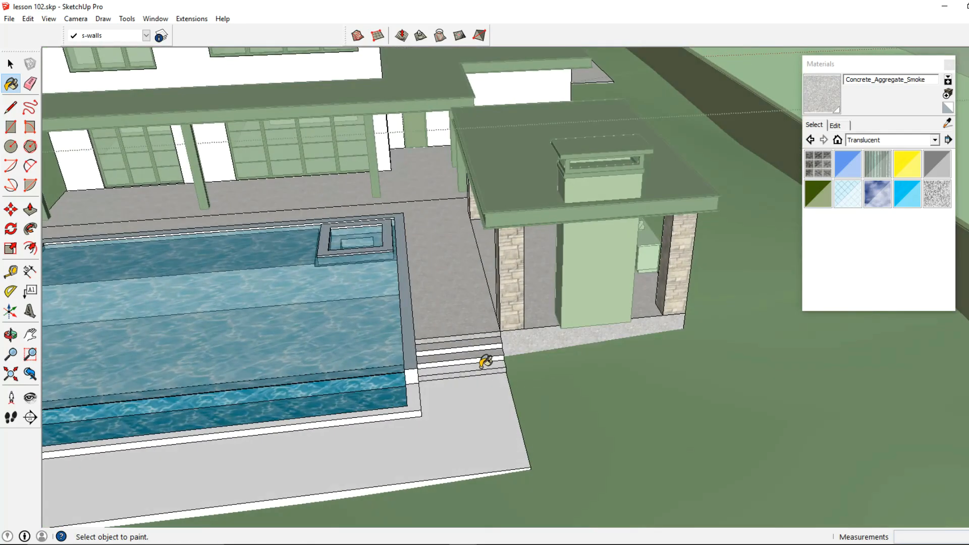
{"action": "left_click", "coordinate": [485, 361]}
{"action": "left_click", "coordinate": [482, 352]}
{"action": "left_click", "coordinate": [469, 410]}
Paint the lower deck's outer edge and the treads and risers of the opposite pool steps with Concrete_Aggregate_Smoke.
{"action": "scroll", "coordinate": [468, 411], "scroll_direction": "down", "scroll_amount": 2}
{"action": "middle_click_drag", "start_coordinate": [96, 456], "coordinate": [606, 343], "text": "shift"}
{"action": "left_click", "coordinate": [599, 377]}
{"action": "middle_click_drag", "start_coordinate": [600, 377], "coordinate": [450, 345]}
{"action": "scroll", "coordinate": [450, 344], "scroll_direction": "up", "scroll_amount": 4}
{"action": "left_click", "coordinate": [429, 288]}
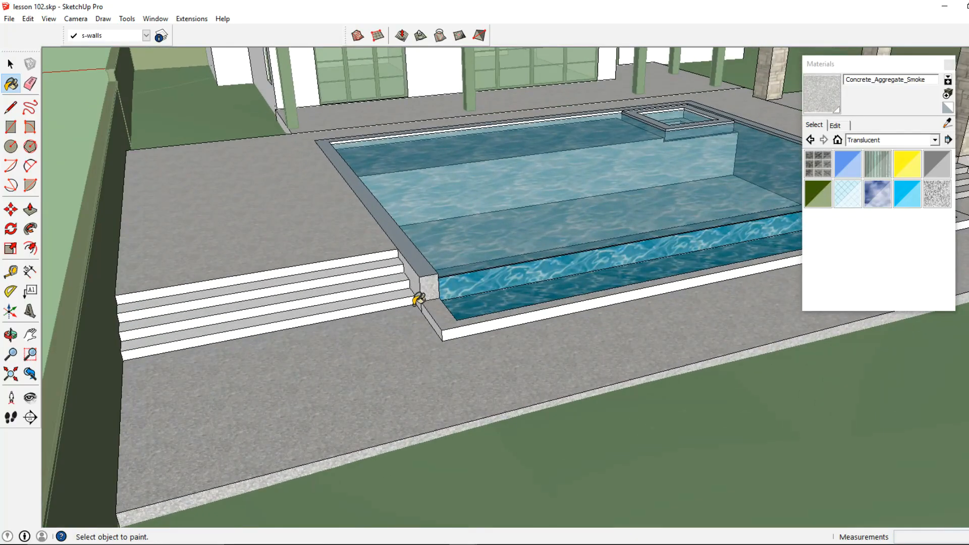
{"action": "left_click", "coordinate": [411, 294]}
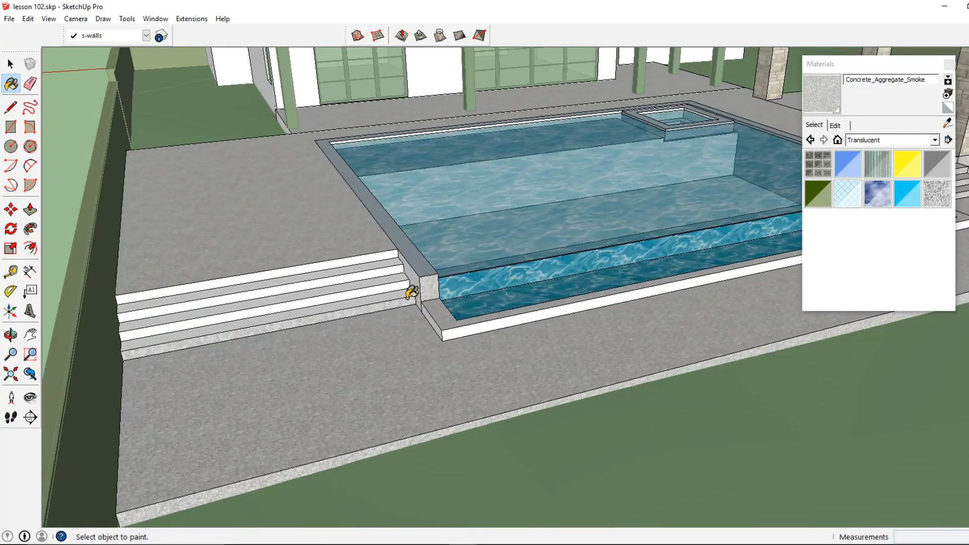
{"action": "left_click", "coordinate": [386, 271]}
{"action": "left_click", "coordinate": [379, 253]}
{"action": "left_click", "coordinate": [393, 275]}
{"action": "left_click", "coordinate": [396, 286]}
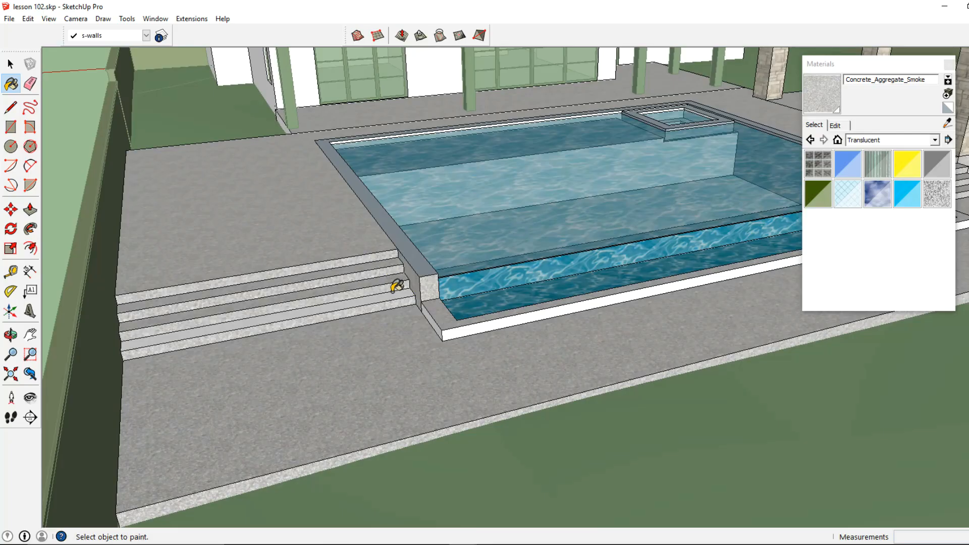
{"action": "left_click", "coordinate": [399, 297]}
Paint the lower basin's curb and the adjoining inner pool rim with Concrete_Aggregate_Smoke.
{"action": "scroll", "coordinate": [437, 335], "scroll_direction": "up", "scroll_amount": 2}
{"action": "left_click", "coordinate": [439, 335]}
{"action": "left_click", "coordinate": [447, 337]}
{"action": "middle_click_drag", "start_coordinate": [444, 325], "coordinate": [443, 334], "text": "shift"}
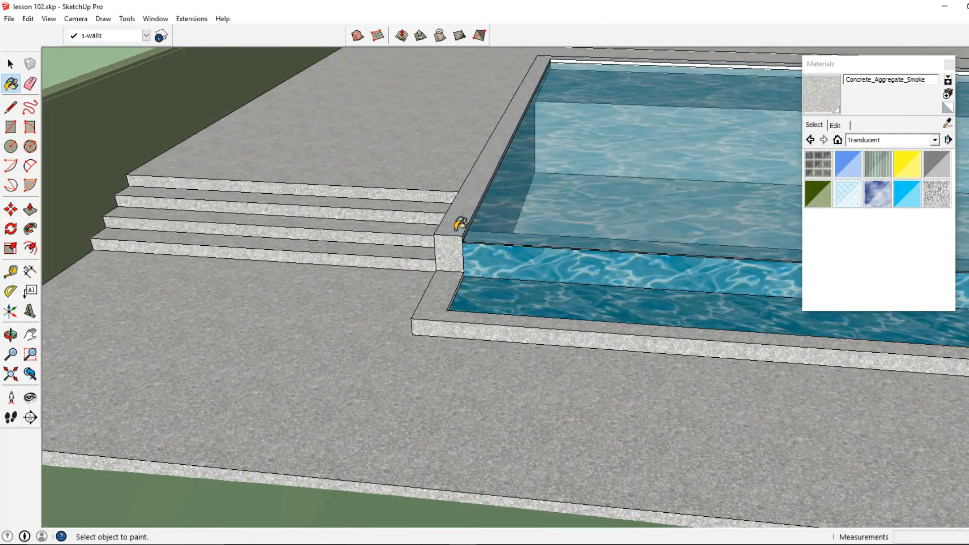
{"action": "middle_click_drag", "start_coordinate": [460, 223], "coordinate": [324, 237]}
{"action": "scroll", "coordinate": [471, 253], "scroll_direction": "up", "scroll_amount": 5}
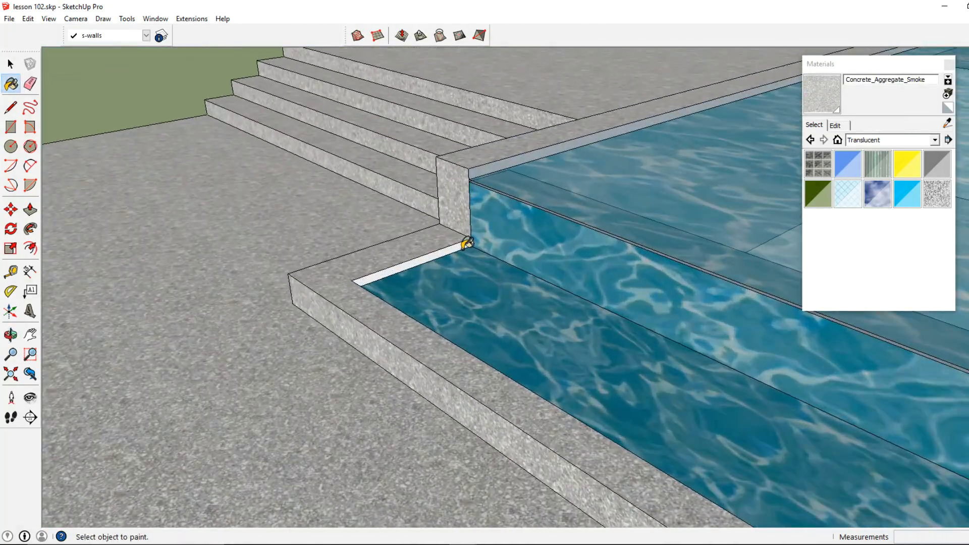
{"action": "left_click", "coordinate": [477, 175]}
Paint the remaining inner pool rim and the coping around the raised spa with Concrete_Aggregate_Smoke.
{"action": "middle_click_drag", "start_coordinate": [445, 241], "coordinate": [460, 321]}
{"action": "scroll", "coordinate": [859, 323], "scroll_direction": "down", "scroll_amount": 3}
{"action": "scroll", "coordinate": [577, 274], "scroll_direction": "down", "scroll_amount": 3}
{"action": "scroll", "coordinate": [614, 264], "scroll_direction": "up", "scroll_amount": 4}
{"action": "scroll", "coordinate": [616, 277], "scroll_direction": "down", "scroll_amount": 1}
{"action": "scroll", "coordinate": [621, 291], "scroll_direction": "up", "scroll_amount": 2}
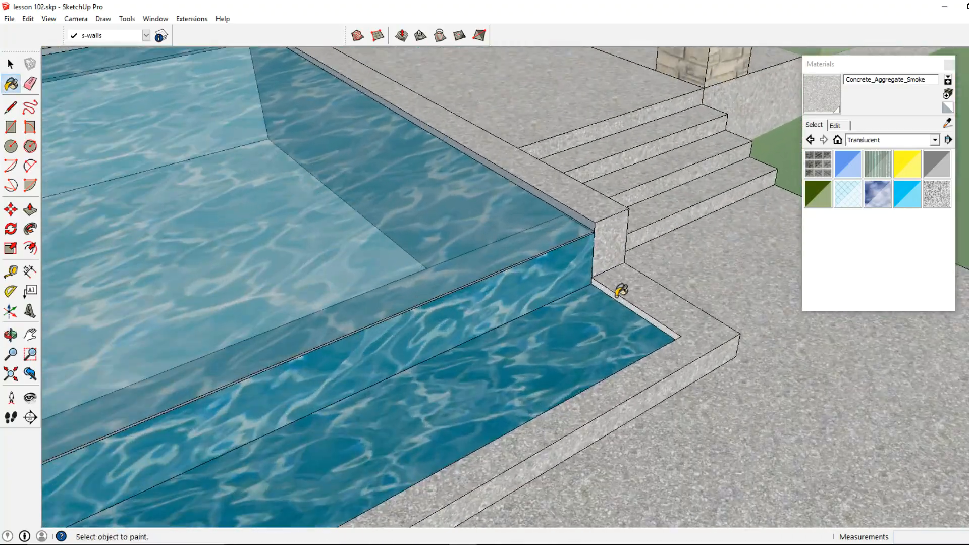
{"action": "scroll", "coordinate": [617, 293], "scroll_direction": "down", "scroll_amount": 4}
{"action": "middle_click_drag", "start_coordinate": [617, 293], "coordinate": [778, 376]}
{"action": "scroll", "coordinate": [428, 198], "scroll_direction": "up", "scroll_amount": 4}
{"action": "left_click", "coordinate": [341, 170]}
{"action": "scroll", "coordinate": [376, 164], "scroll_direction": "up", "scroll_amount": 2}
{"action": "left_click", "coordinate": [374, 167]}
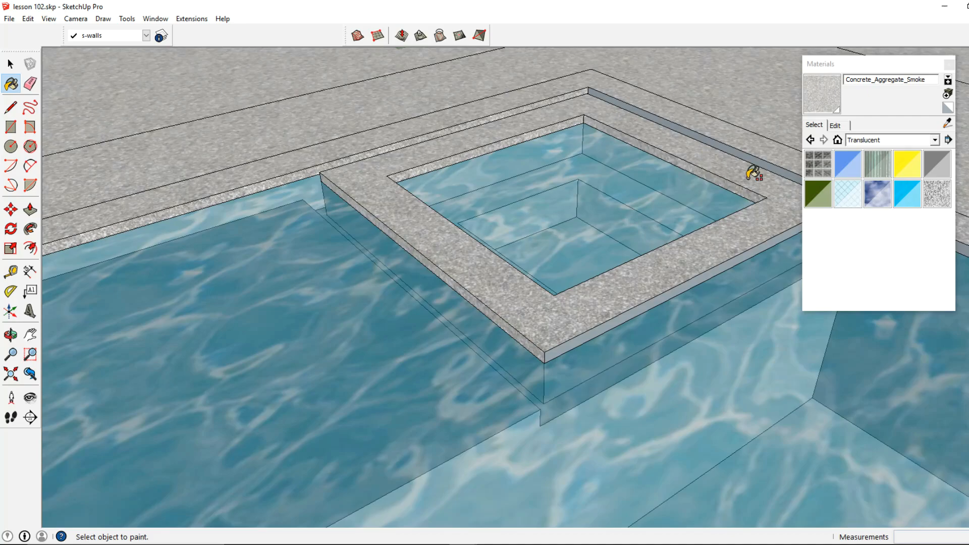
{"action": "middle_click_drag", "start_coordinate": [746, 172], "coordinate": [679, 195]}
{"action": "scroll", "coordinate": [457, 210], "scroll_direction": "down", "scroll_amount": 5}
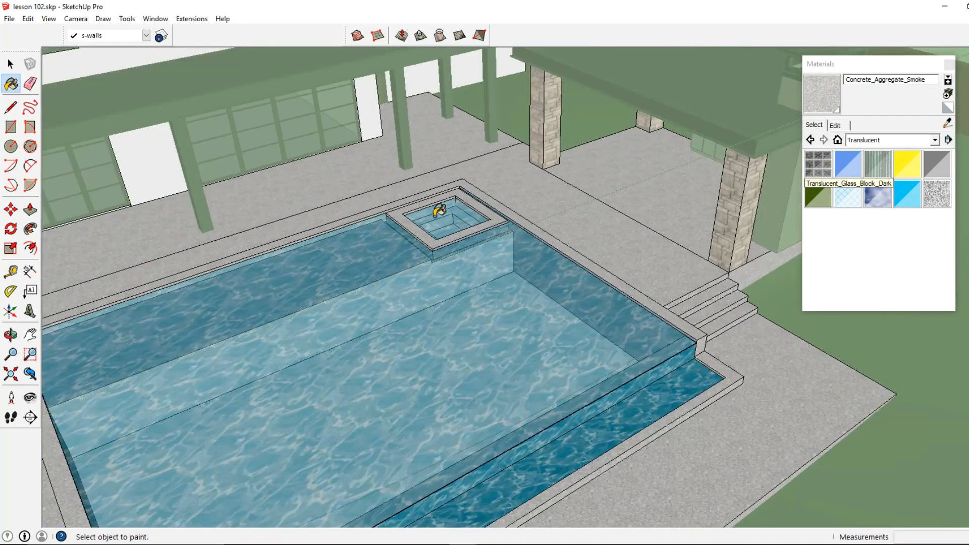
Close the house's wall group.
{"action": "mouse_move", "coordinate": [497, 217]}
{"action": "middle_mouse_down"}
{"action": "mouse_move", "coordinate": [400, 232]}
{"action": "mouse_move", "coordinate": [62, 94]}
{"action": "middle_mouse_up"}
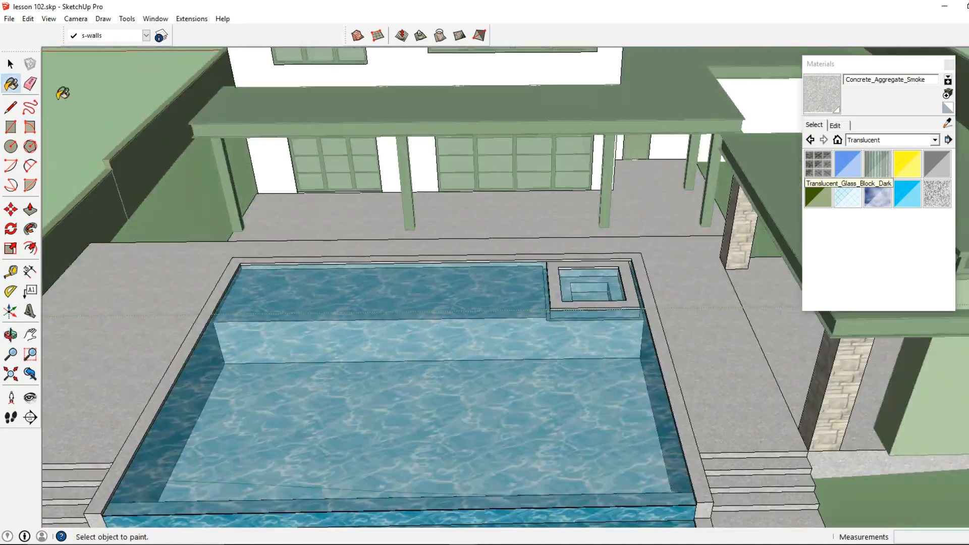
{"action": "left_click", "coordinate": [15, 66]}
{"action": "key", "text": "Escape"}
Sample Wood_Cherry_Original from the model and paint the outdoor kitchen cabinets under the pavilion with it.
{"action": "scroll", "coordinate": [471, 255], "scroll_direction": "down", "scroll_amount": 4}
{"action": "middle_click_drag", "start_coordinate": [542, 261], "coordinate": [298, 300]}
{"action": "middle_click_drag", "start_coordinate": [619, 258], "coordinate": [874, 270]}
{"action": "middle_click_drag", "start_coordinate": [694, 296], "coordinate": [555, 242]}
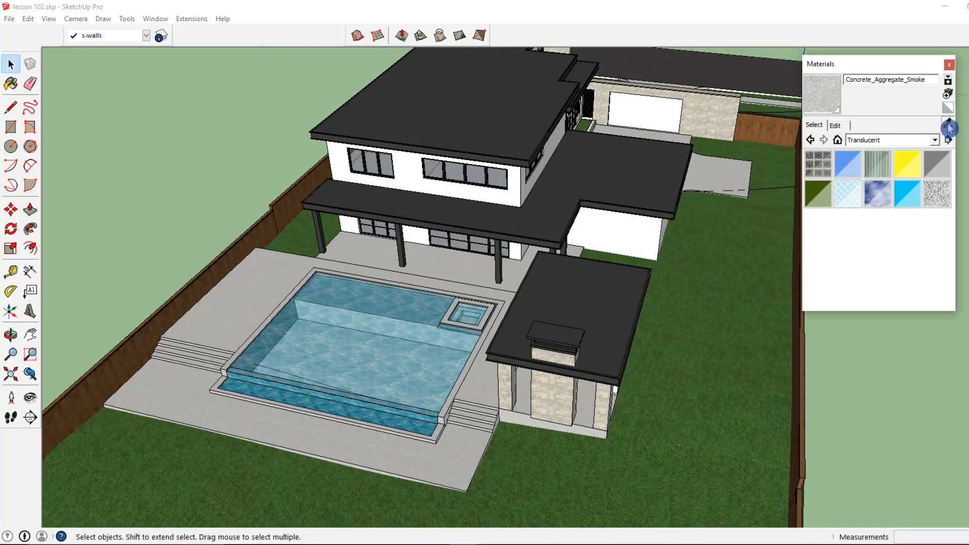
{"action": "left_click", "coordinate": [948, 125]}
{"action": "middle_click_drag", "start_coordinate": [671, 237], "coordinate": [547, 242]}
{"action": "scroll", "coordinate": [545, 247], "scroll_direction": "up", "scroll_amount": 5}
{"action": "left_click", "coordinate": [541, 251]}
{"action": "middle_click_drag", "start_coordinate": [458, 272], "coordinate": [660, 268]}
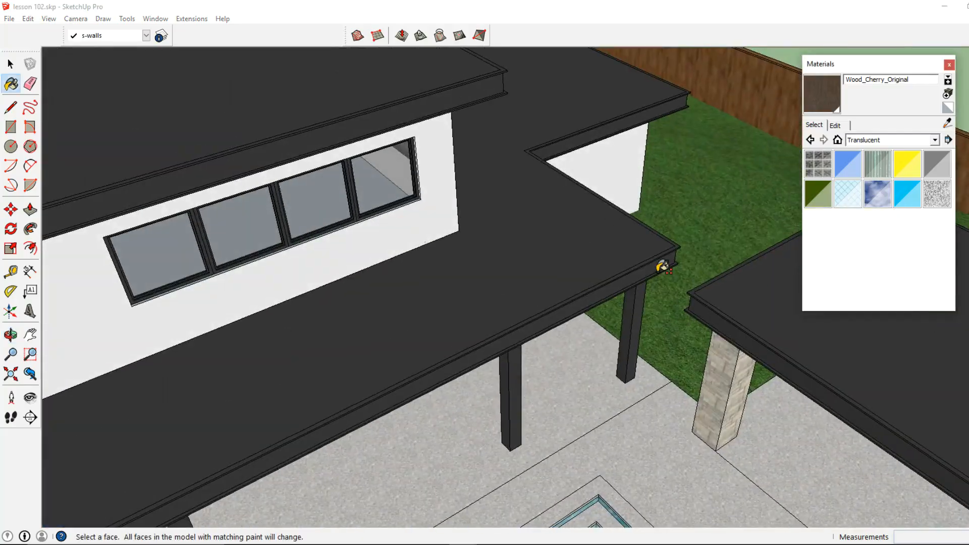
{"action": "mouse_move", "coordinate": [731, 263]}
{"action": "middle_mouse_down"}
{"action": "mouse_move", "coordinate": [551, 151]}
{"action": "mouse_move", "coordinate": [459, 219]}
{"action": "middle_mouse_up"}
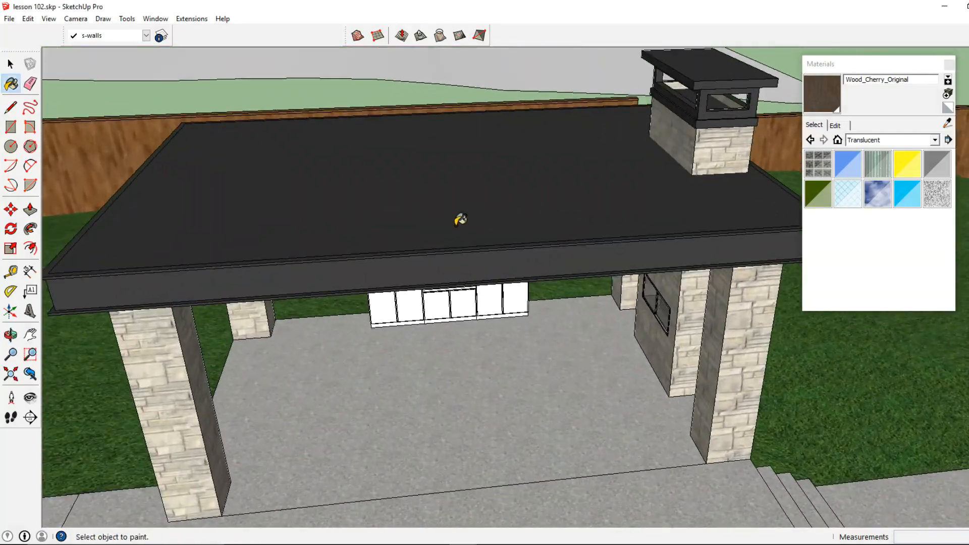
{"action": "scroll", "coordinate": [421, 303], "scroll_direction": "up", "scroll_amount": 3}
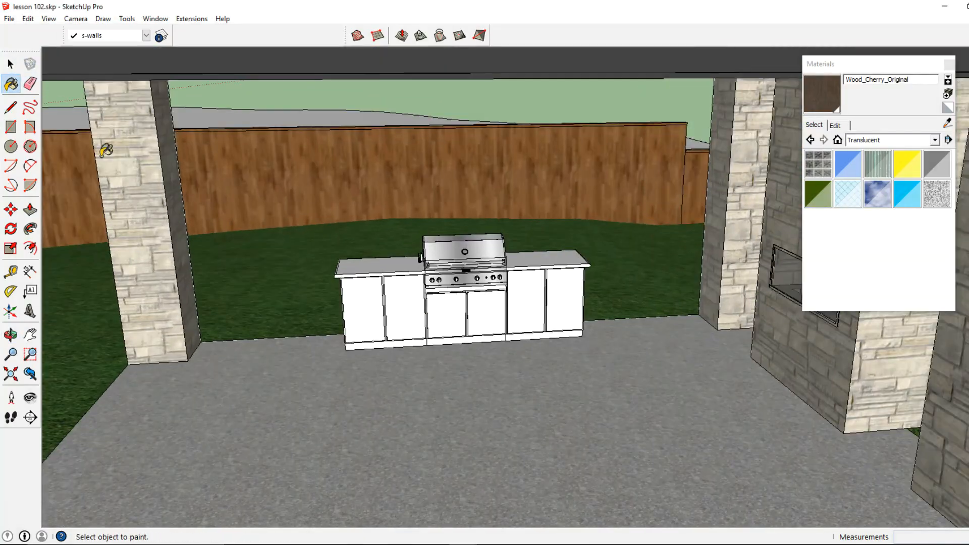
{"action": "left_click", "coordinate": [19, 66]}
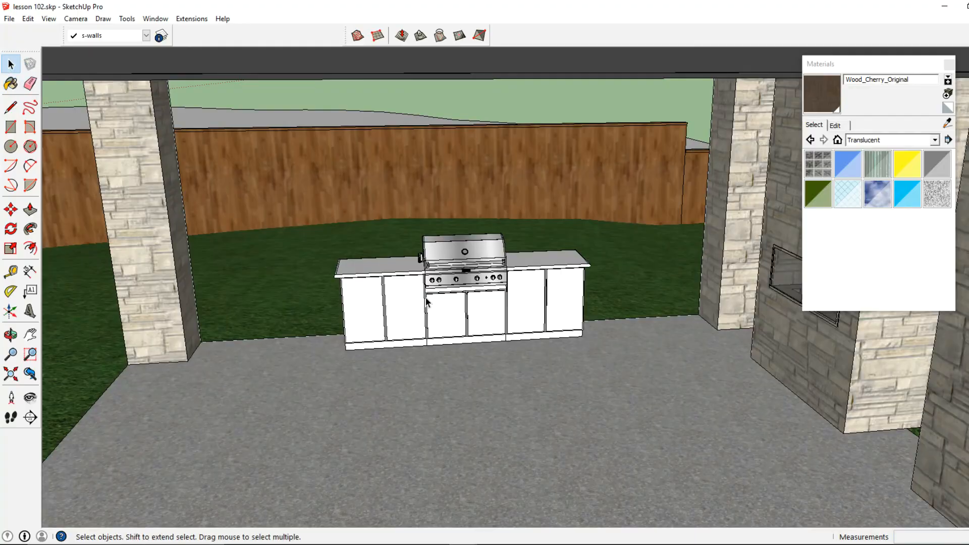
{"action": "left_click", "coordinate": [832, 114]}
{"action": "left_click", "coordinate": [575, 285]}
{"action": "middle_click_drag", "start_coordinate": [612, 305], "coordinate": [180, 178]}
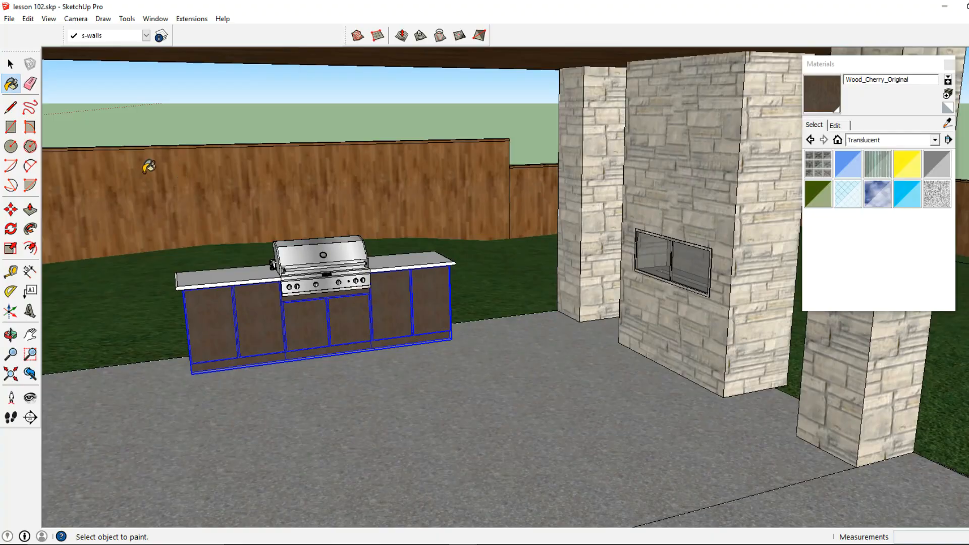
Sample Concrete_Aggregate_Smoke from the pavilion floor and paint the outdoor kitchen countertop with it.
{"action": "left_click", "coordinate": [15, 68]}
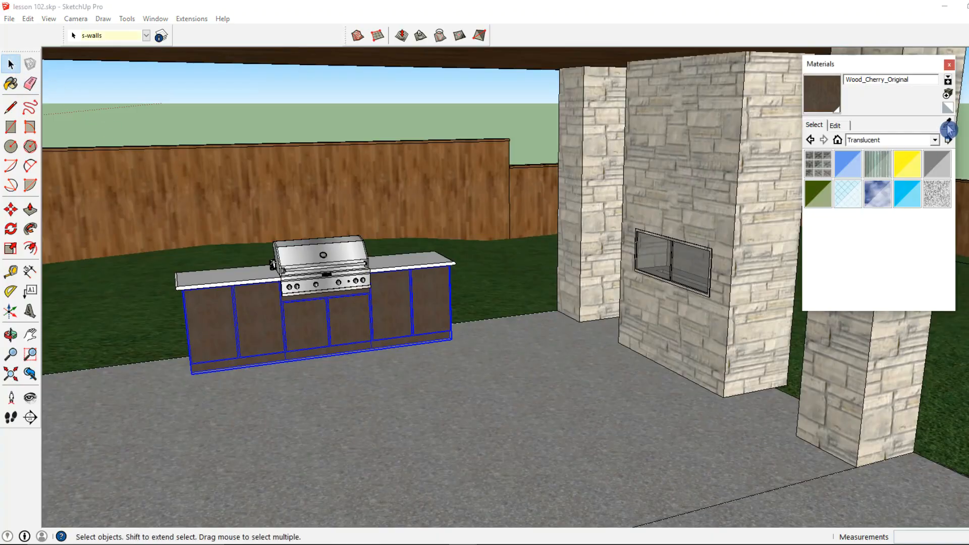
{"action": "left_click", "coordinate": [948, 126]}
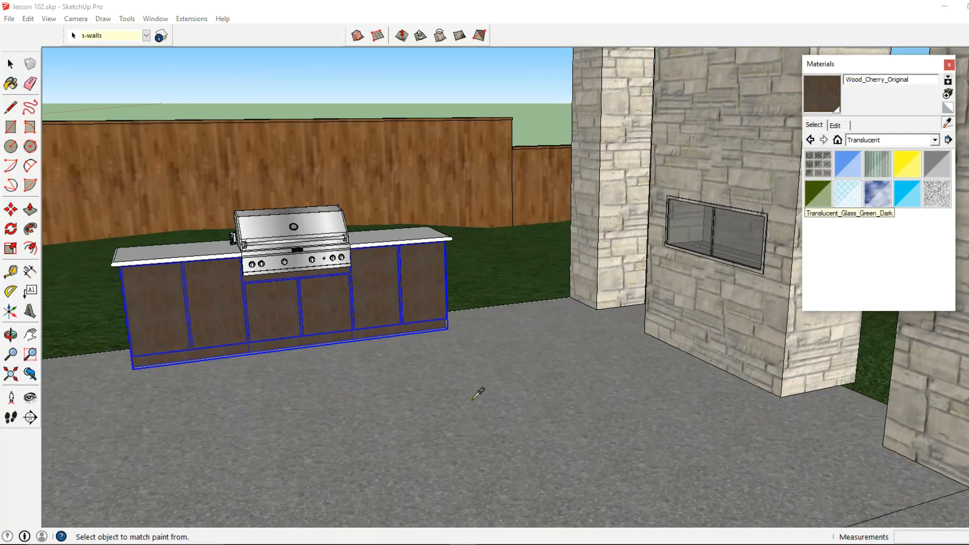
{"action": "left_click", "coordinate": [452, 395]}
{"action": "mouse_move", "coordinate": [392, 235]}
{"action": "middle_mouse_down"}
{"action": "mouse_move", "coordinate": [547, 285]}
{"action": "mouse_move", "coordinate": [454, 288]}
{"action": "middle_mouse_up"}
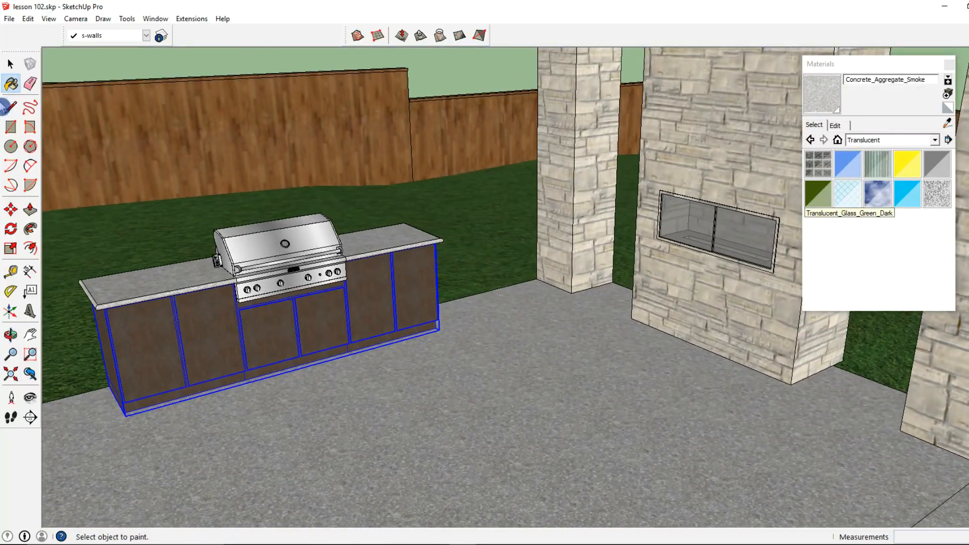
Open the pavilion fireplace's stone group and paint the front face of the frame around the glass opening with the in-model material Color_007.
{"action": "left_click", "coordinate": [12, 65]}
{"action": "scroll", "coordinate": [747, 258], "scroll_direction": "up", "scroll_amount": 6}
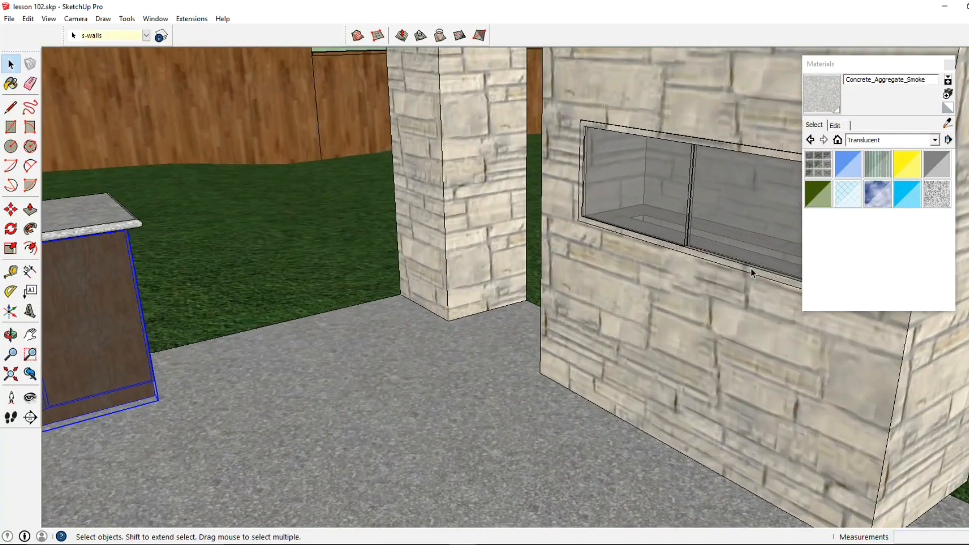
{"action": "left_click", "coordinate": [751, 273]}
{"action": "double_click", "coordinate": [751, 274]}
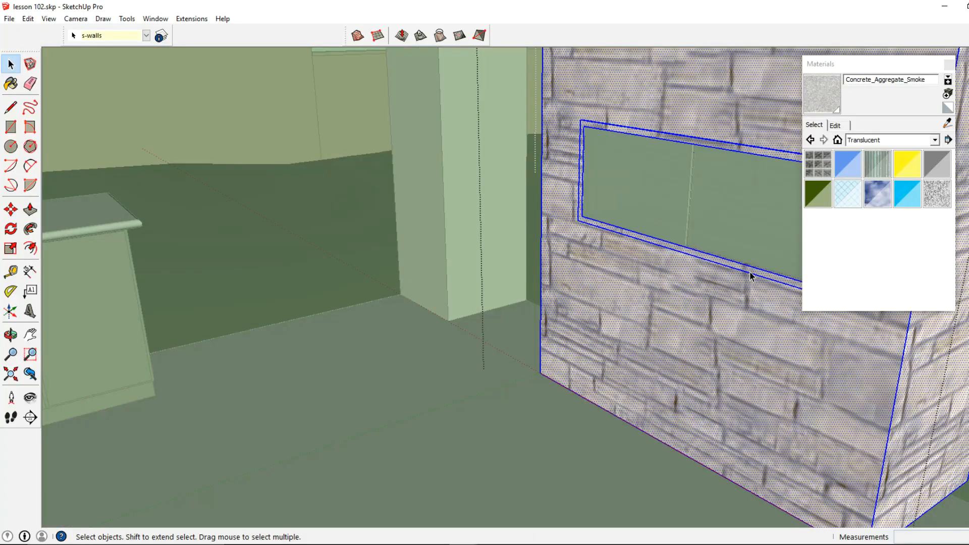
{"action": "left_click", "coordinate": [811, 244]}
{"action": "left_click", "coordinate": [880, 144]}
{"action": "scroll", "coordinate": [883, 164], "scroll_direction": "up", "scroll_amount": 4}
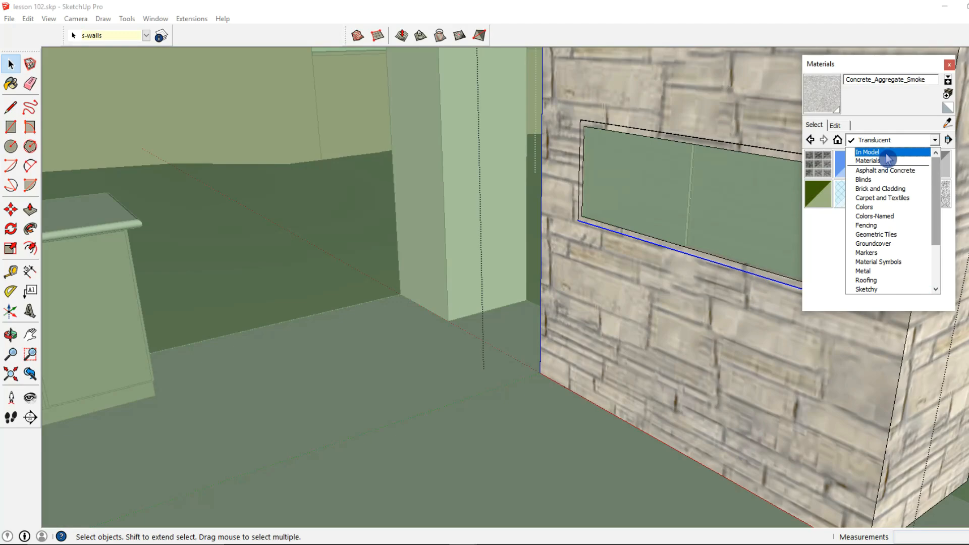
{"action": "left_click", "coordinate": [887, 153]}
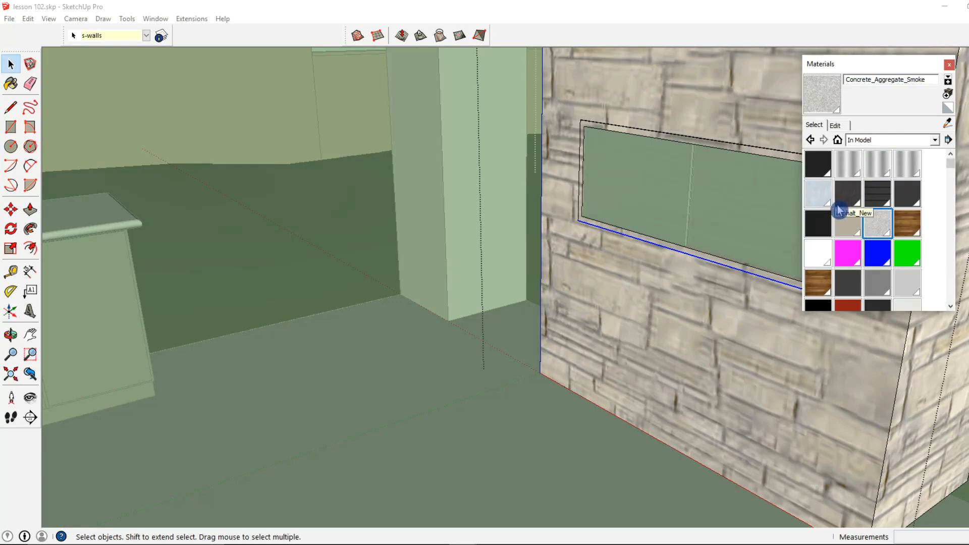
{"action": "left_click", "coordinate": [914, 198]}
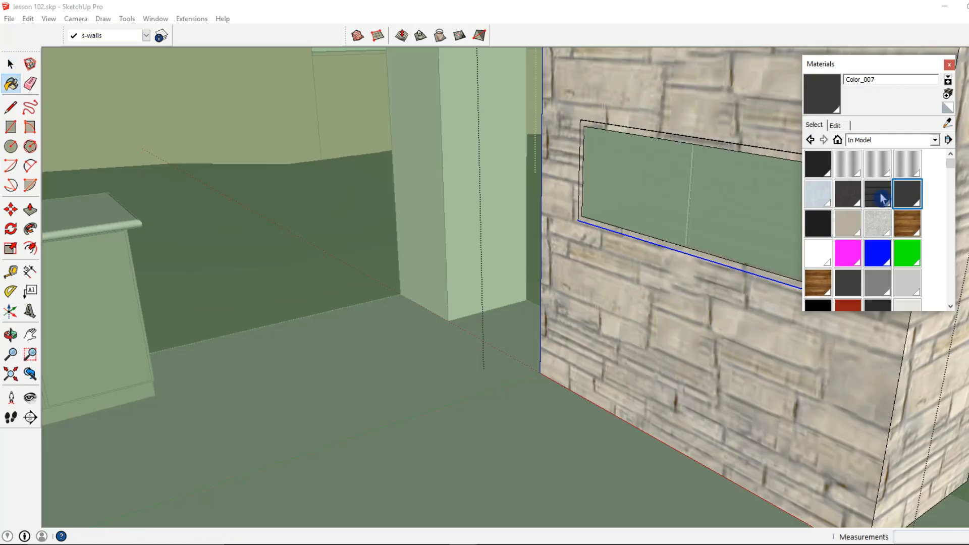
{"action": "scroll", "coordinate": [688, 229], "scroll_direction": "up", "scroll_amount": 4}
{"action": "left_click", "coordinate": [629, 268]}
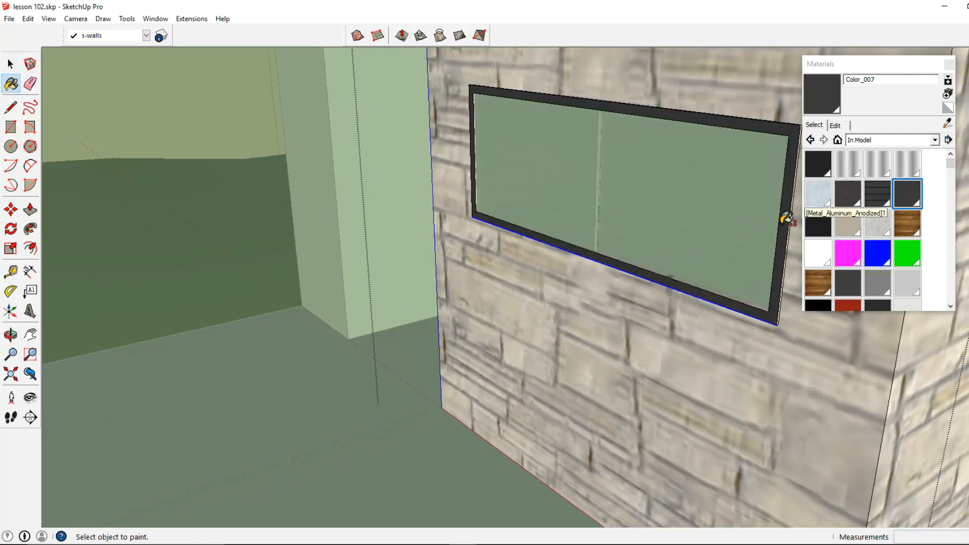
Paint the thin outer side faces of the fireplace frame with Color_007 and close the fireplace group.
{"action": "middle_click_drag", "start_coordinate": [782, 222], "coordinate": [623, 242], "text": "shift"}
{"action": "scroll", "coordinate": [641, 169], "scroll_direction": "up", "scroll_amount": 3}
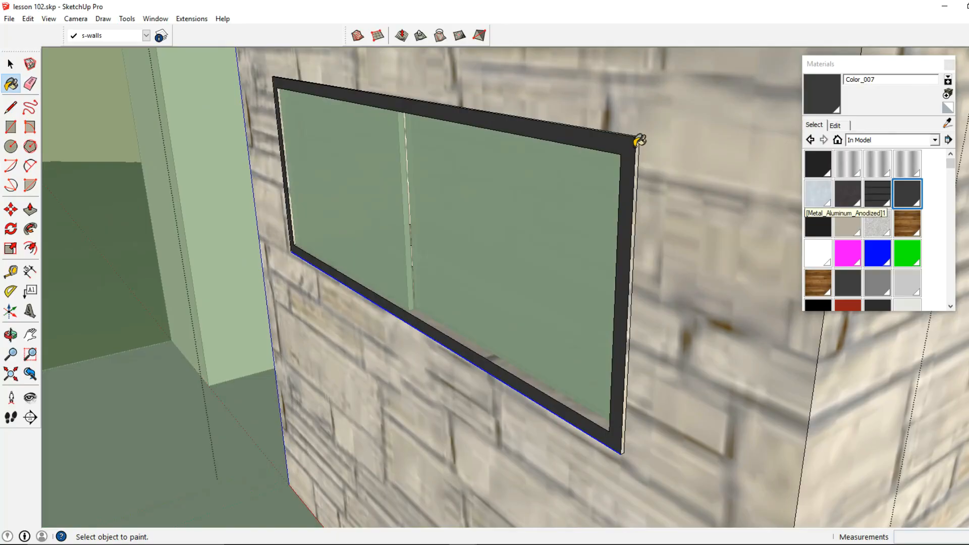
{"action": "scroll", "coordinate": [639, 139], "scroll_direction": "up", "scroll_amount": 3}
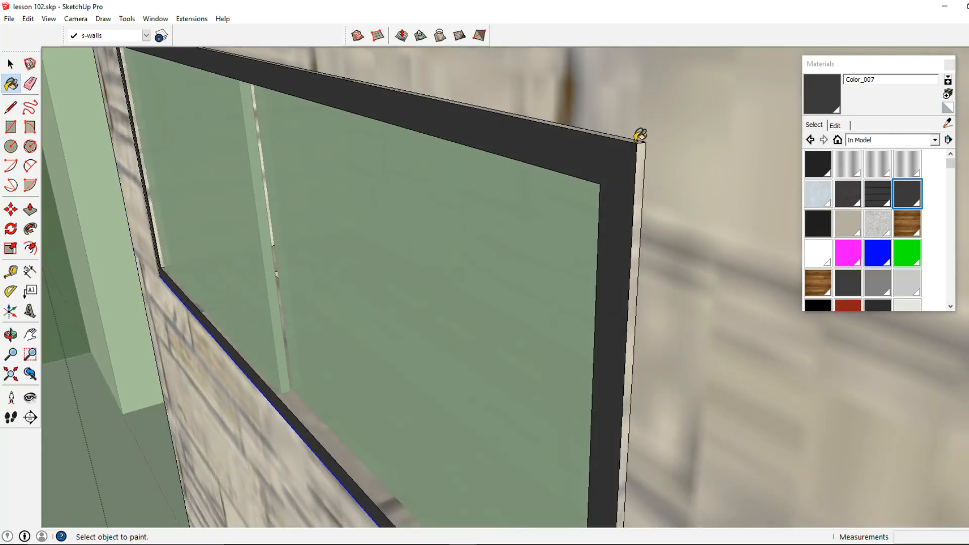
{"action": "mouse_move", "coordinate": [644, 142]}
{"action": "middle_mouse_down"}
{"action": "mouse_move", "coordinate": [567, 286]}
{"action": "mouse_move", "coordinate": [644, 150]}
{"action": "mouse_move", "coordinate": [681, 210]}
{"action": "middle_mouse_up"}
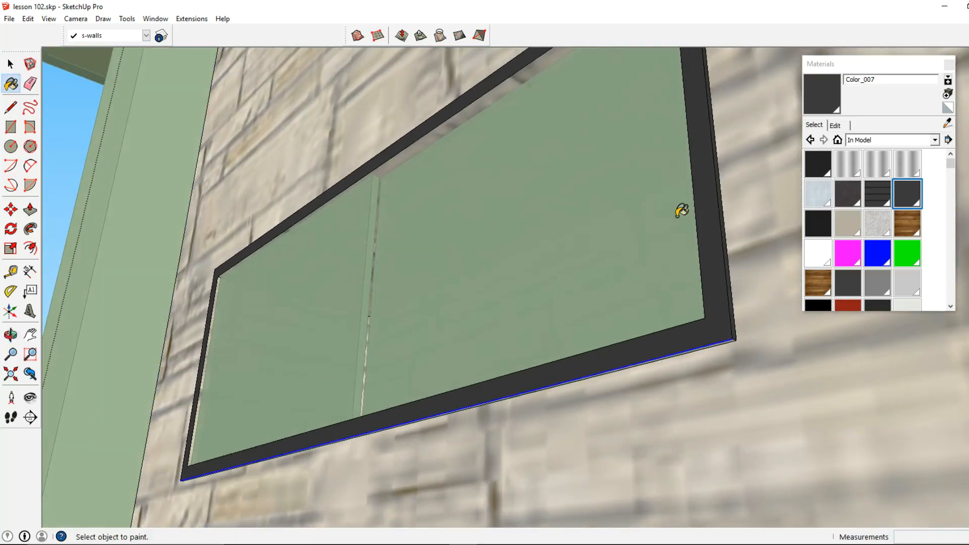
{"action": "mouse_move", "coordinate": [712, 354]}
{"action": "middle_mouse_down"}
{"action": "mouse_move", "coordinate": [725, 320]}
{"action": "mouse_move", "coordinate": [551, 284]}
{"action": "mouse_move", "coordinate": [508, 227]}
{"action": "mouse_move", "coordinate": [361, 314]}
{"action": "mouse_move", "coordinate": [502, 335]}
{"action": "mouse_move", "coordinate": [508, 381]}
{"action": "mouse_move", "coordinate": [428, 454]}
{"action": "mouse_move", "coordinate": [687, 468]}
{"action": "middle_mouse_up"}
{"action": "scroll", "coordinate": [388, 442], "scroll_direction": "up", "scroll_amount": 2}
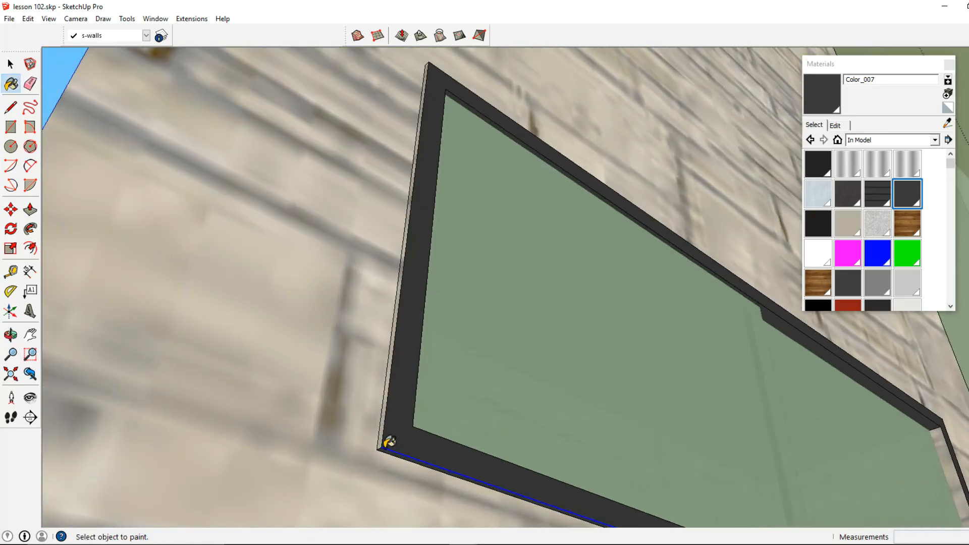
{"action": "left_click", "coordinate": [13, 66]}
{"action": "left_click", "coordinate": [459, 262]}
Extend the underside of the stone fireplace mass behind the pavilion downward by 3' with Push/Pull and close its group.
{"action": "middle_click_drag", "start_coordinate": [459, 262], "coordinate": [378, 499]}
{"action": "scroll", "coordinate": [676, 397], "scroll_direction": "down", "scroll_amount": 2}
{"action": "middle_click_drag", "start_coordinate": [676, 397], "coordinate": [525, 450]}
{"action": "scroll", "coordinate": [526, 450], "scroll_direction": "down", "scroll_amount": 3}
{"action": "middle_click_drag", "start_coordinate": [606, 402], "coordinate": [444, 410]}
{"action": "scroll", "coordinate": [514, 411], "scroll_direction": "down", "scroll_amount": 3}
{"action": "middle_click_drag", "start_coordinate": [555, 396], "coordinate": [174, 509]}
{"action": "scroll", "coordinate": [421, 355], "scroll_direction": "down", "scroll_amount": 5}
{"action": "middle_click_drag", "start_coordinate": [432, 354], "coordinate": [627, 283]}
{"action": "scroll", "coordinate": [452, 372], "scroll_direction": "up", "scroll_amount": 5}
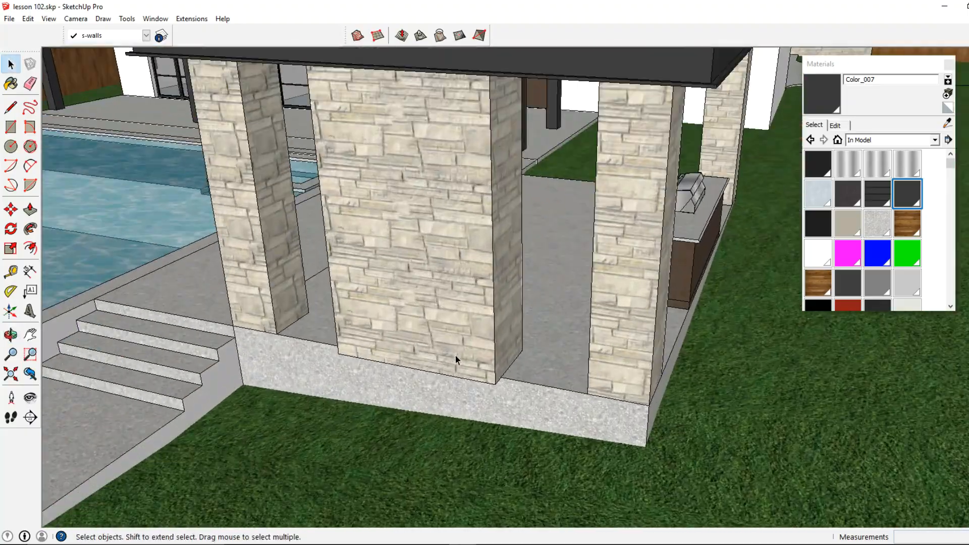
{"action": "double_click", "coordinate": [455, 346]}
{"action": "triple_click", "coordinate": [455, 346]}
{"action": "scroll", "coordinate": [455, 348], "scroll_direction": "up", "scroll_amount": 4}
{"action": "middle_click_drag", "start_coordinate": [455, 348], "coordinate": [130, 242]}
{"action": "left_click", "coordinate": [30, 209]}
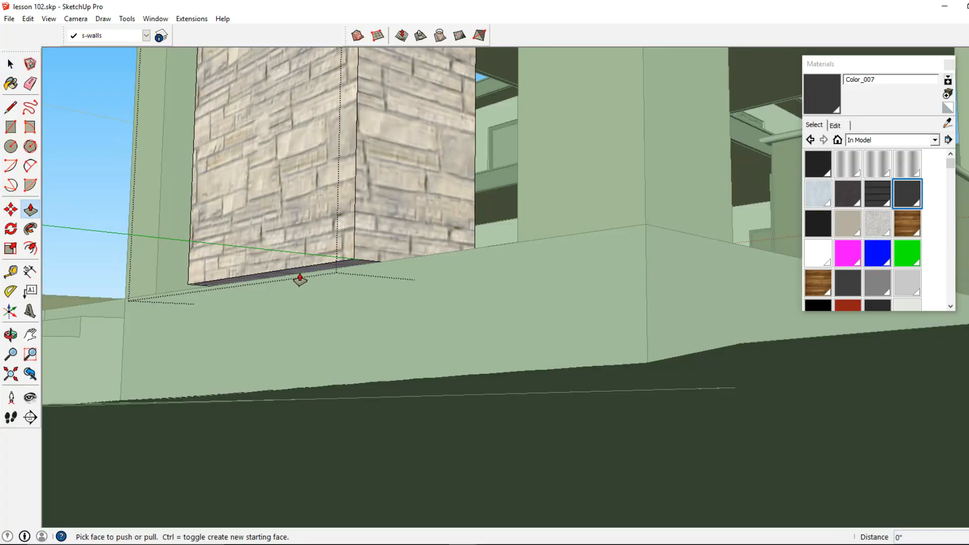
{"action": "left_click_drag", "start_coordinate": [300, 278], "coordinate": [302, 289]}
{"action": "type", "text": "3'"}
{"action": "key", "text": "Return"}
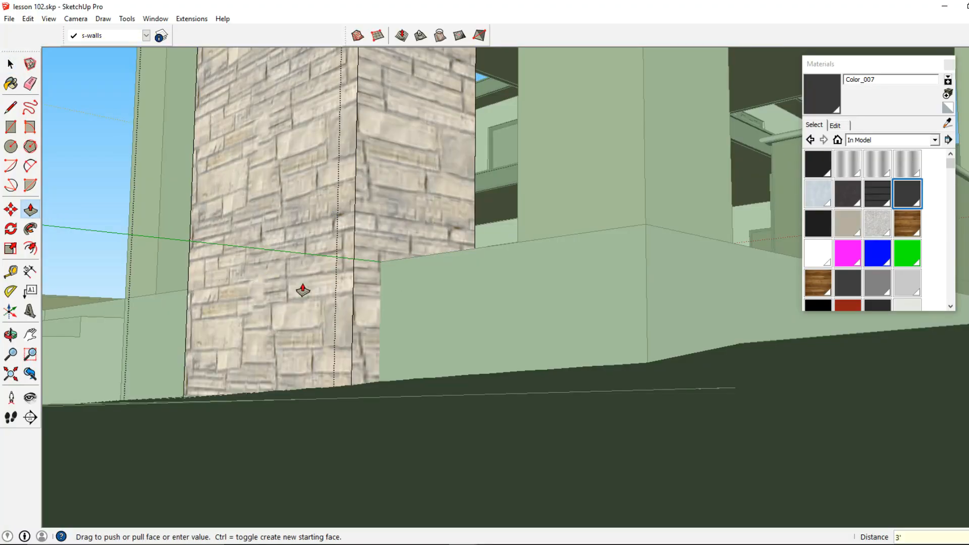
{"action": "left_click", "coordinate": [10, 64]}
{"action": "key", "text": "Escape"}
Examine the finished materials on the whole house from the backyard and from the street front.
{"action": "middle_click_drag", "start_coordinate": [289, 189], "coordinate": [356, 348]}
{"action": "scroll", "coordinate": [373, 289], "scroll_direction": "down", "scroll_amount": 4}
{"action": "scroll", "coordinate": [391, 282], "scroll_direction": "down", "scroll_amount": 5}
{"action": "scroll", "coordinate": [384, 338], "scroll_direction": "down", "scroll_amount": 3}
{"action": "middle_click_drag", "start_coordinate": [528, 298], "coordinate": [337, 361], "text": "shift"}
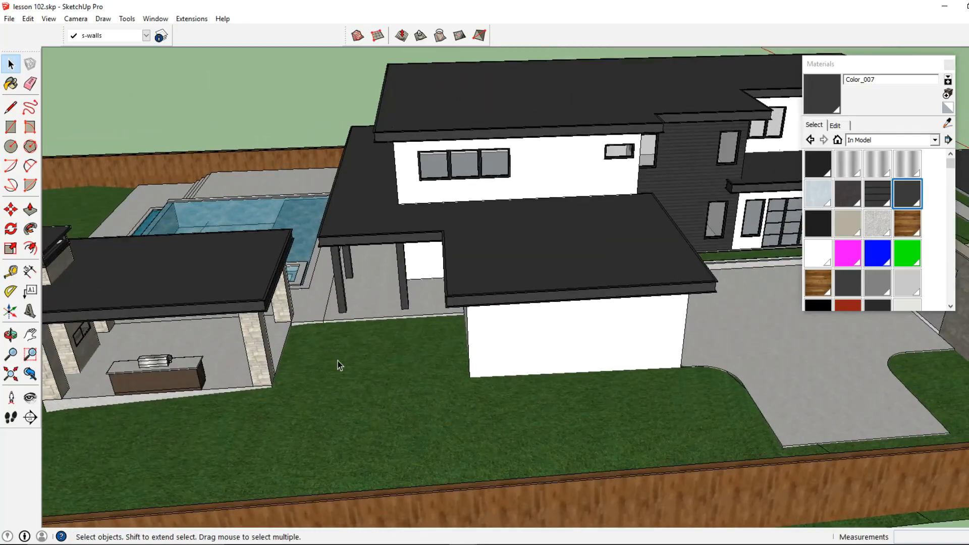
{"action": "scroll", "coordinate": [343, 357], "scroll_direction": "down", "scroll_amount": 4}
{"action": "middle_click_drag", "start_coordinate": [435, 352], "coordinate": [504, 292]}
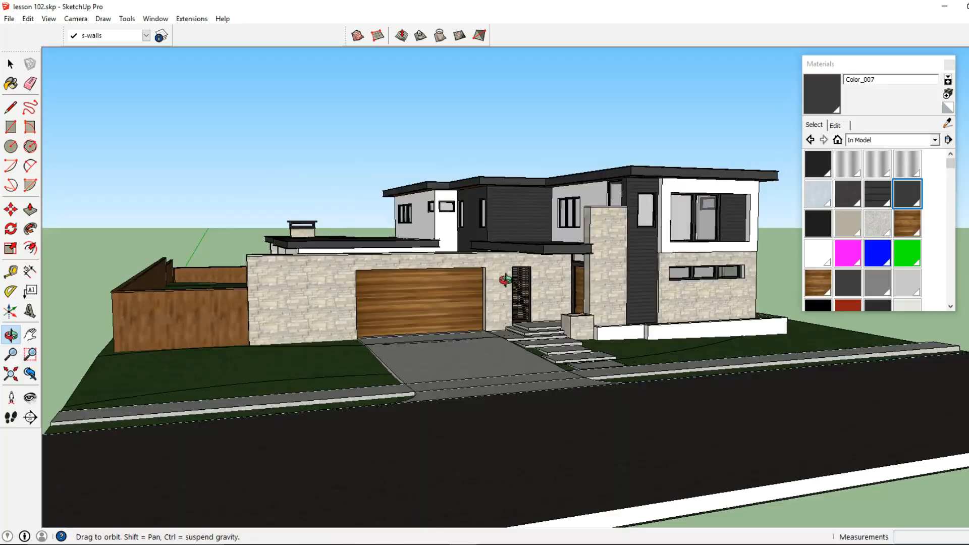
{"action": "scroll", "coordinate": [525, 292], "scroll_direction": "up", "scroll_amount": 4}
{"action": "scroll", "coordinate": [525, 291], "scroll_direction": "down", "scroll_amount": 5}
{"action": "scroll", "coordinate": [460, 291], "scroll_direction": "up", "scroll_amount": 3}
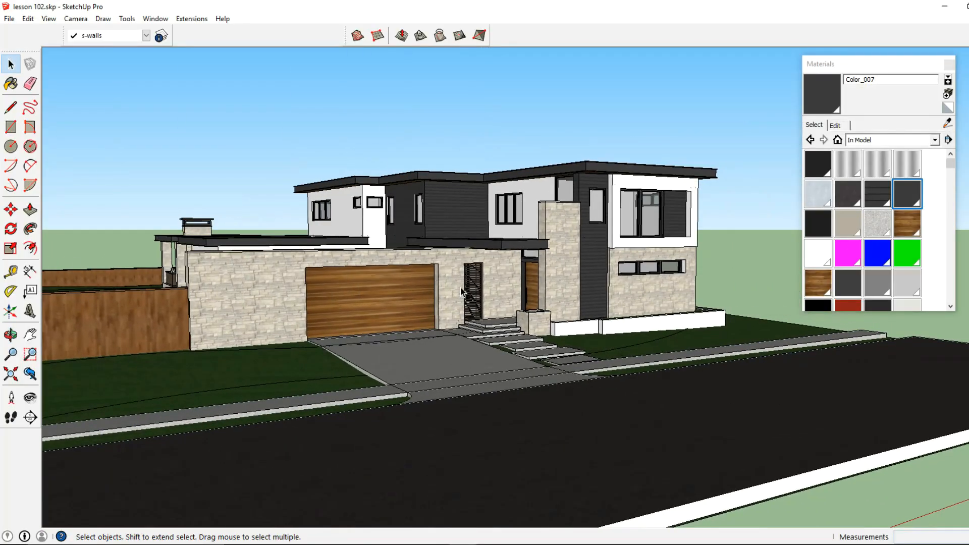
{"action": "middle_click_drag", "start_coordinate": [461, 292], "coordinate": [533, 273]}
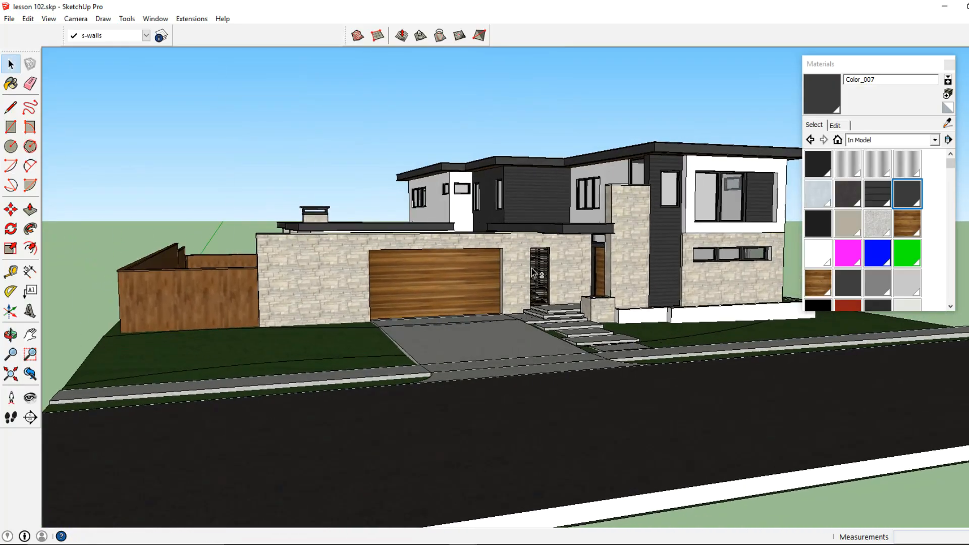
{"action": "middle_click_drag", "start_coordinate": [503, 273], "coordinate": [449, 274], "text": "shift"}
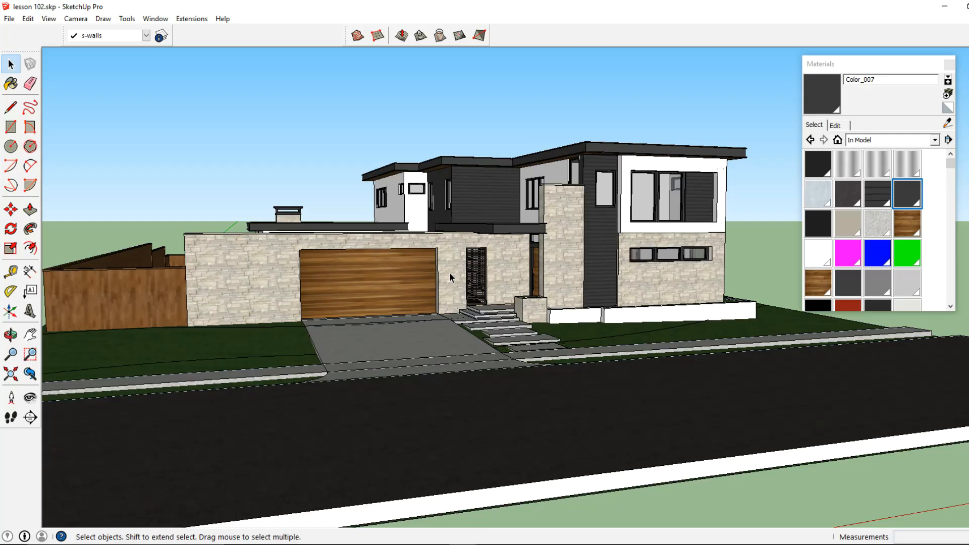
{"action": "middle_click_drag", "start_coordinate": [456, 272], "coordinate": [573, 282]}
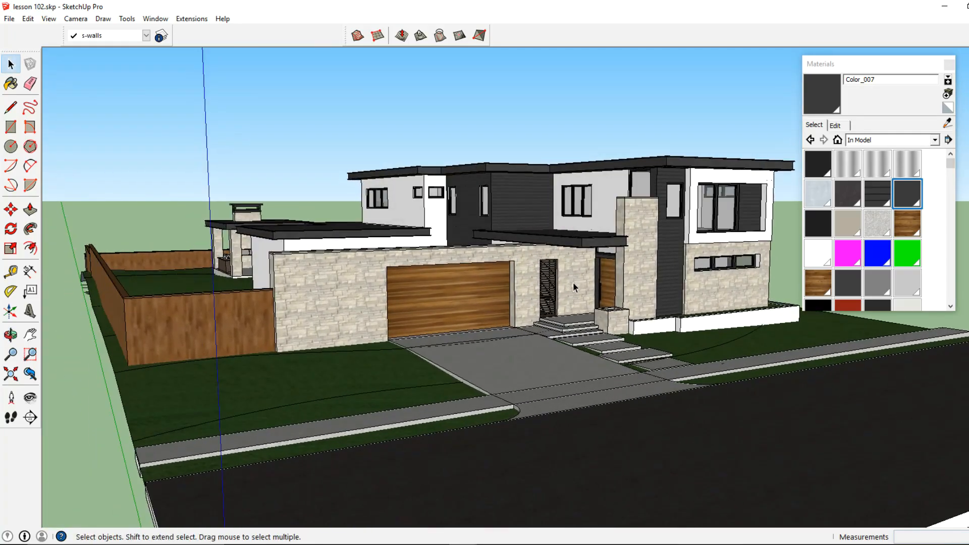
{"action": "scroll", "coordinate": [573, 282], "scroll_direction": "up", "scroll_amount": 1}
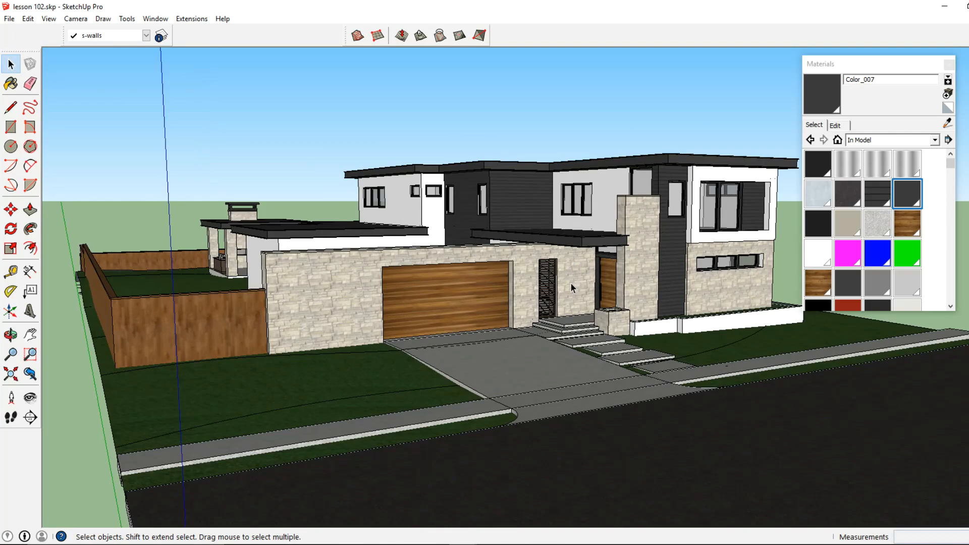
{"action": "scroll", "coordinate": [586, 316], "scroll_direction": "up", "scroll_amount": 2}
{"action": "scroll", "coordinate": [586, 316], "scroll_direction": "down", "scroll_amount": 2}
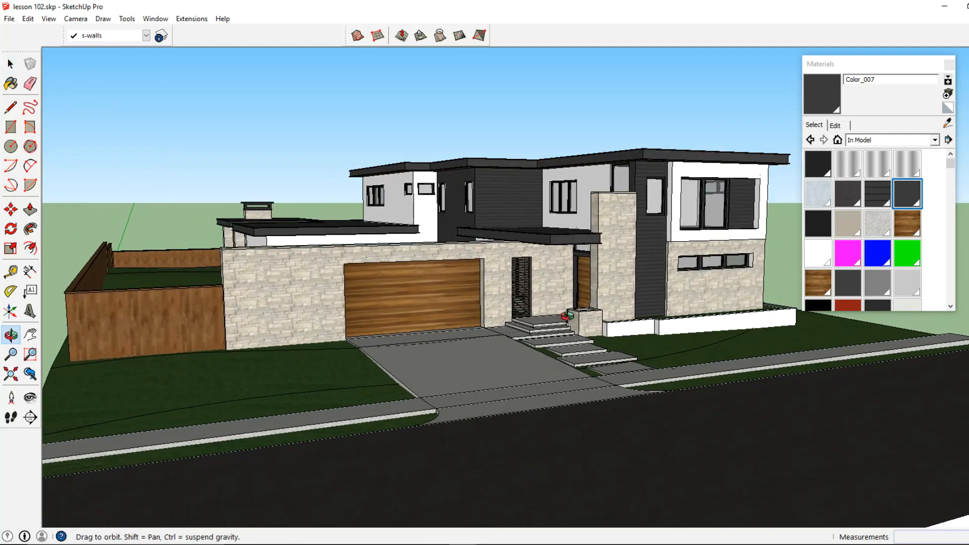